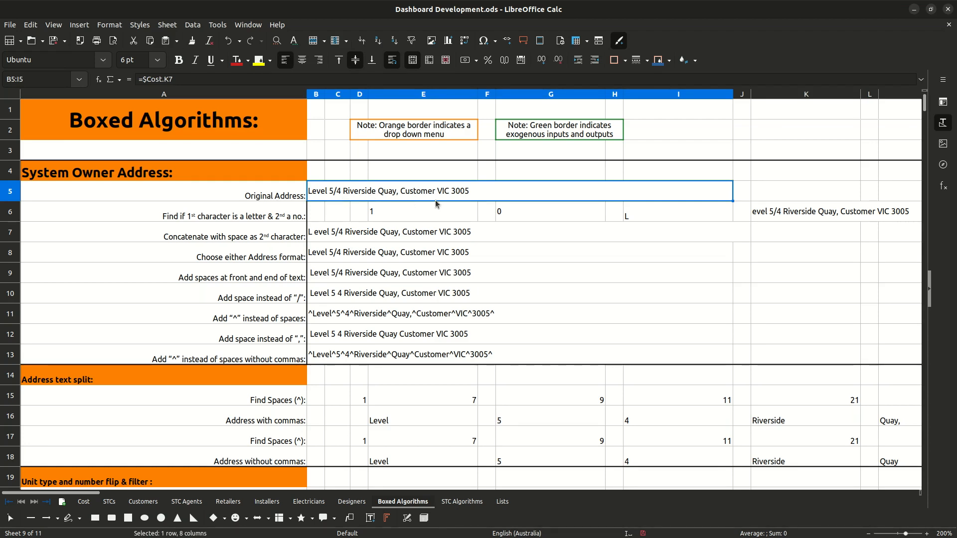
- Examine the complete modular address with IFERROR cells in row 50, from Unit Type through Postcode
scroll(435, 203, "down", 12)
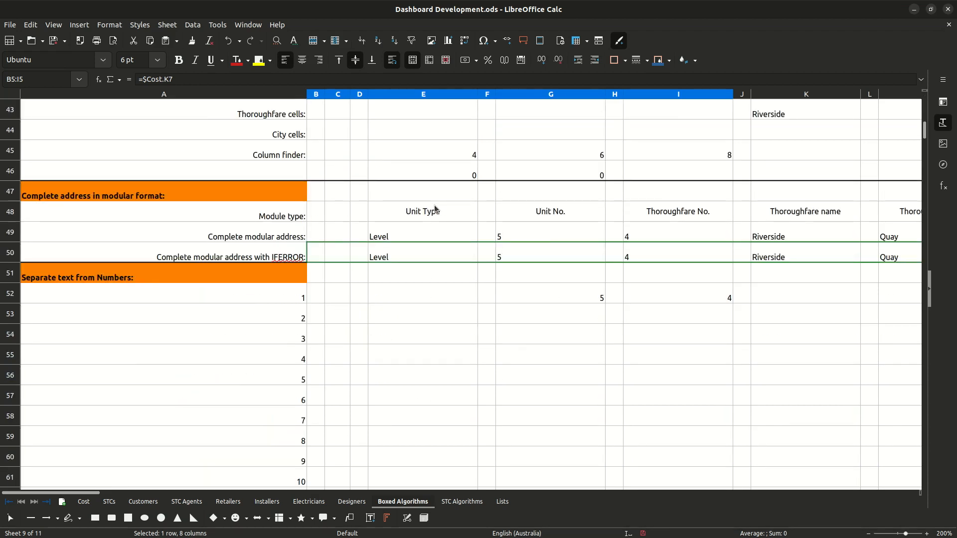
left_click(438, 202)
left_click(393, 201)
left_click(308, 202)
left_click(372, 202)
left_click(449, 203)
left_click(546, 202)
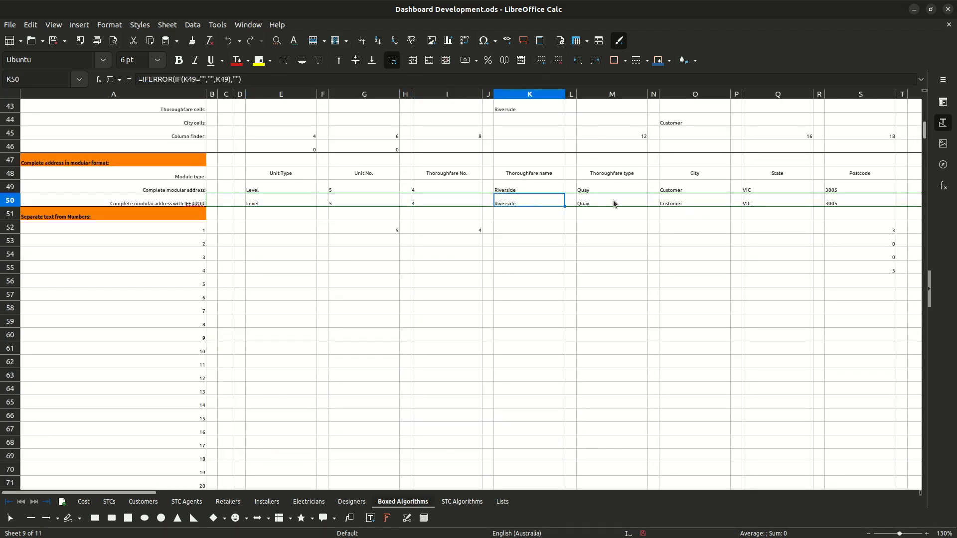
left_click(596, 205)
left_click(664, 206)
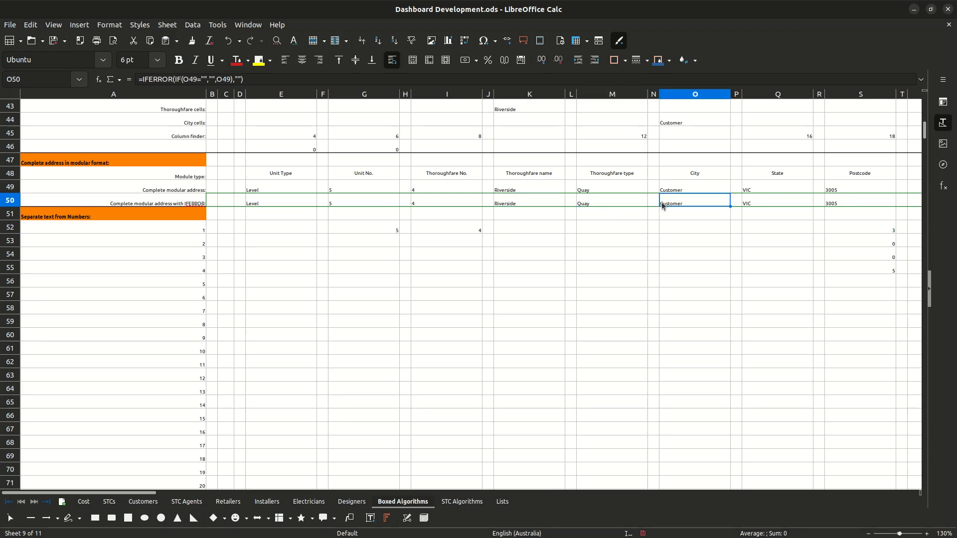
left_click(763, 208)
left_click(838, 205)
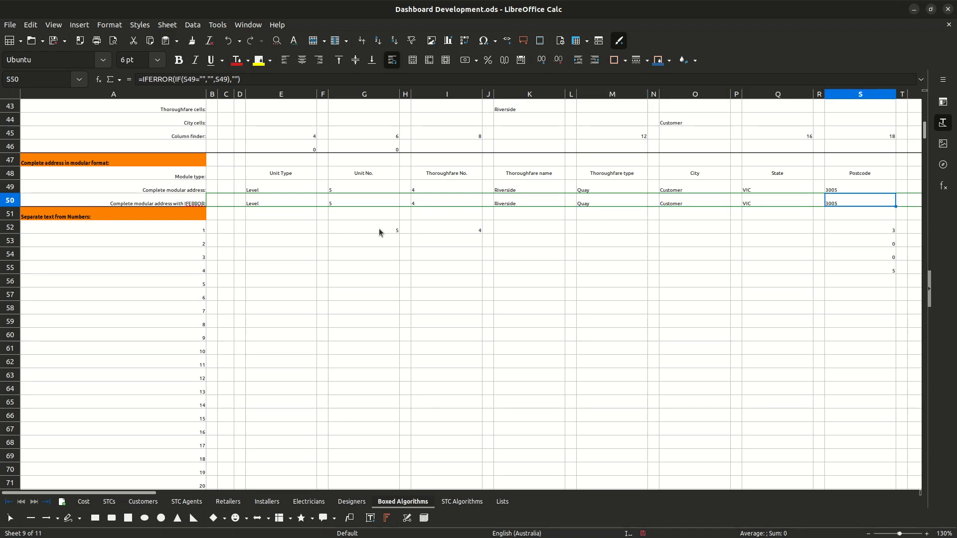
- Compare the row 50 Unit Type output with the original System Owner address, and read the green-border note
scroll(356, 247, "up", 5)
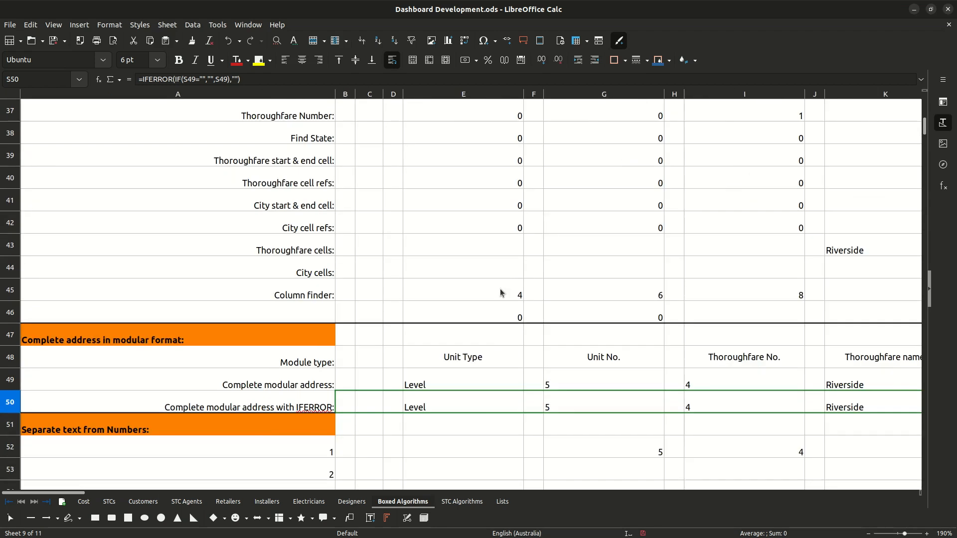
left_click(482, 409)
scroll(463, 339, "up", 12)
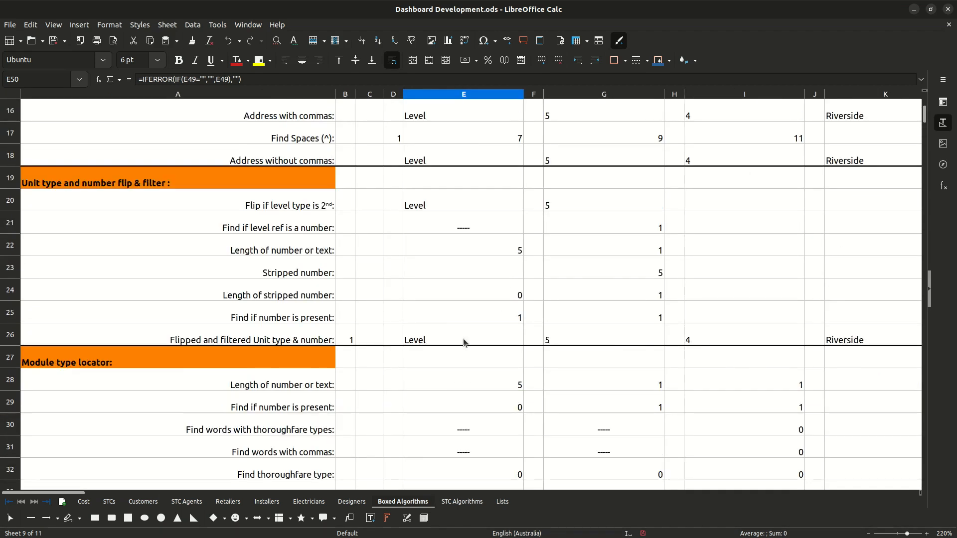
left_click(465, 204)
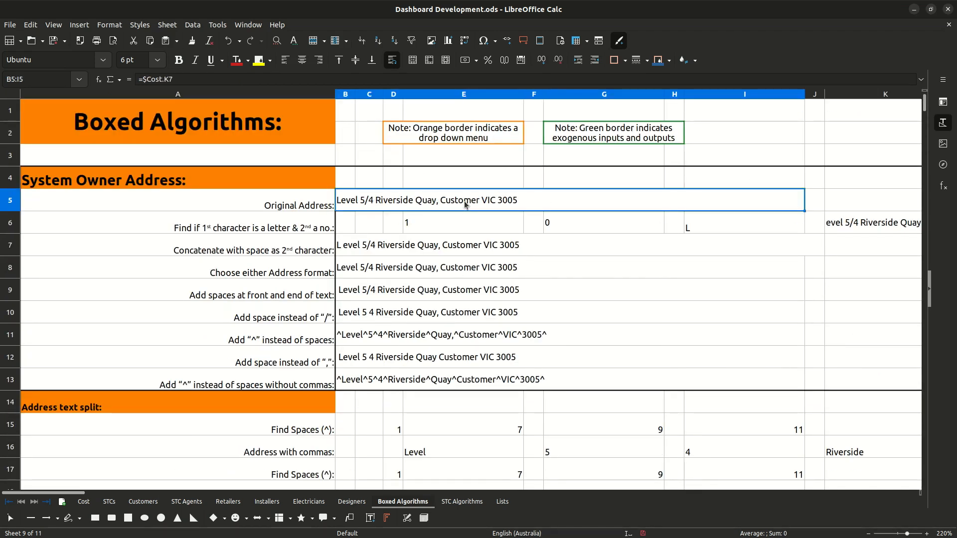
left_click(584, 134)
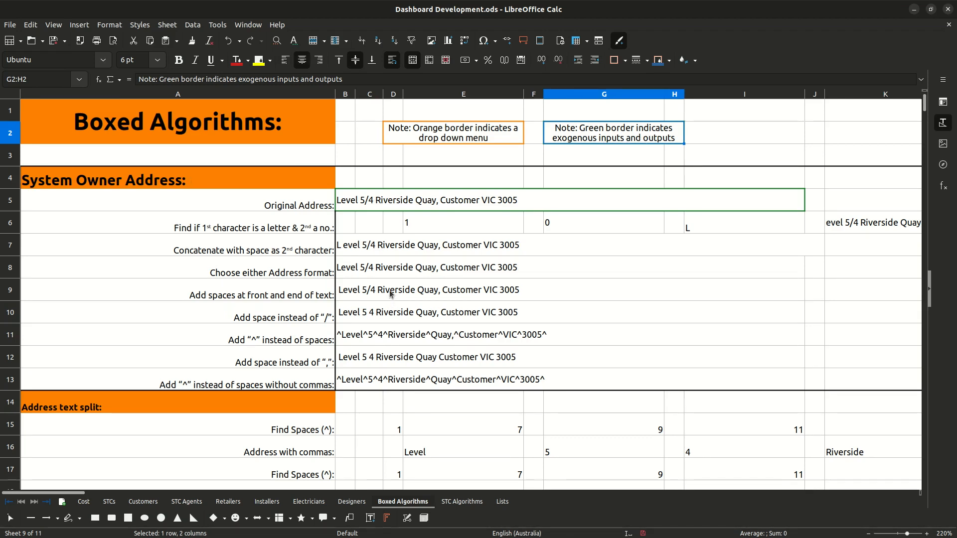
- Survey the System Owner Address block, tracing the original address in row 5 to the Unit Type and Unit No. outputs in row 50
scroll(390, 291, "down", 3)
scroll(389, 290, "down", 6)
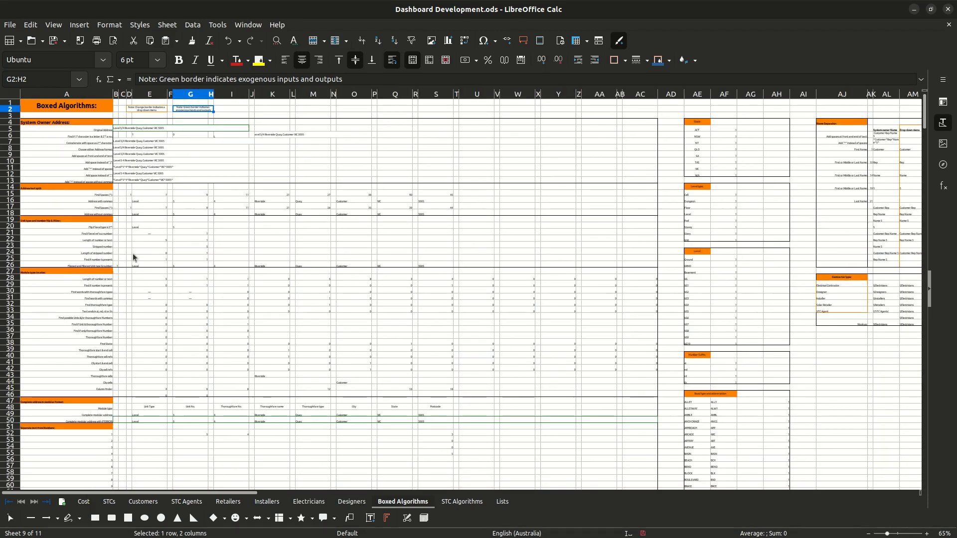
scroll(131, 256, "down", 4)
scroll(131, 256, "down", 5)
scroll(23, 253, "up", 9)
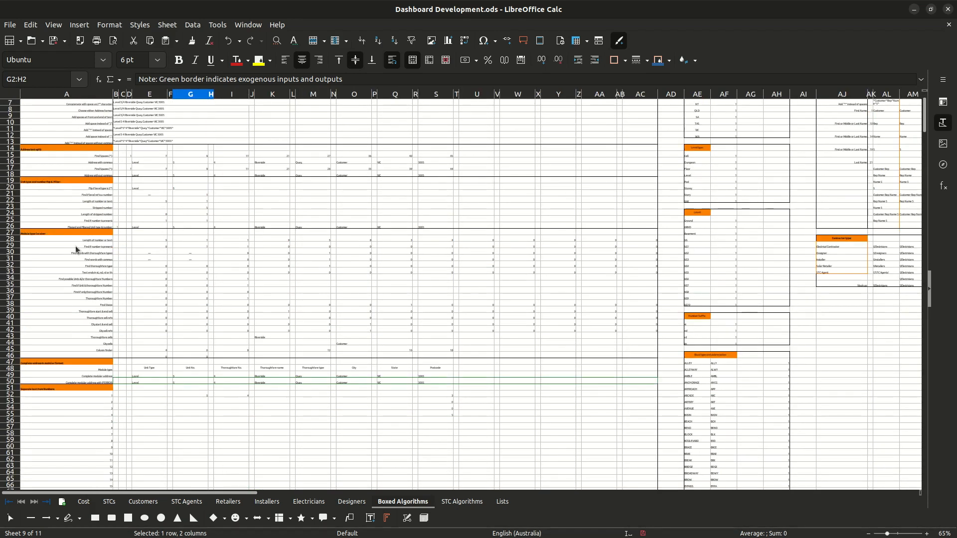
scroll(145, 151, "up", 7)
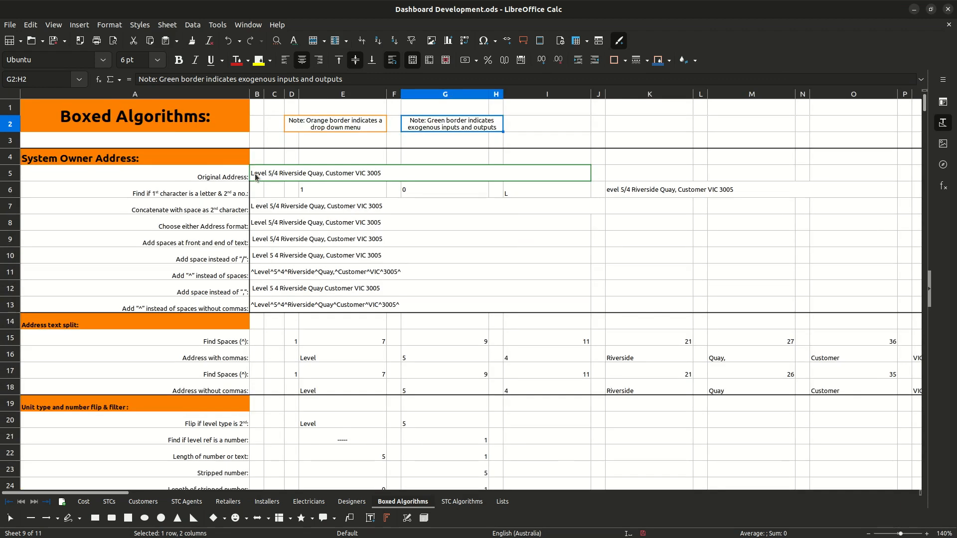
left_click(258, 176)
scroll(282, 208, "down", 15)
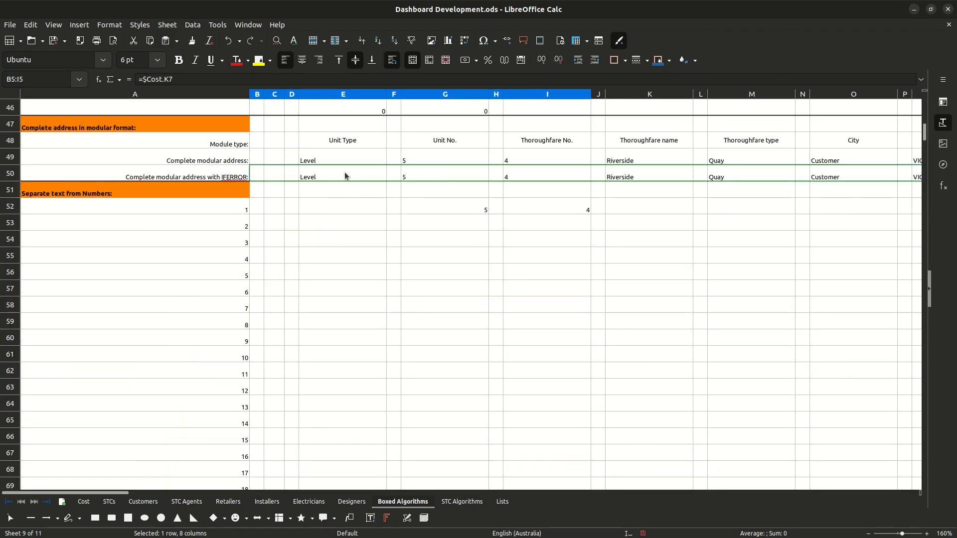
left_click(348, 177)
left_click(440, 178)
scroll(210, 298, "up", 15)
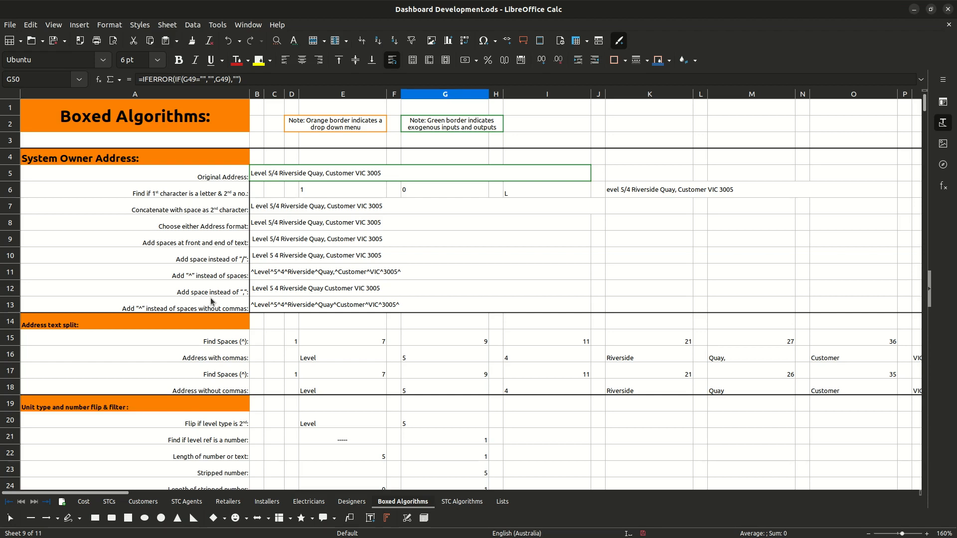
- Read the orange-border note and survey the stacked System Owner, Installation Site and STC Agent address blocks
left_click(341, 124)
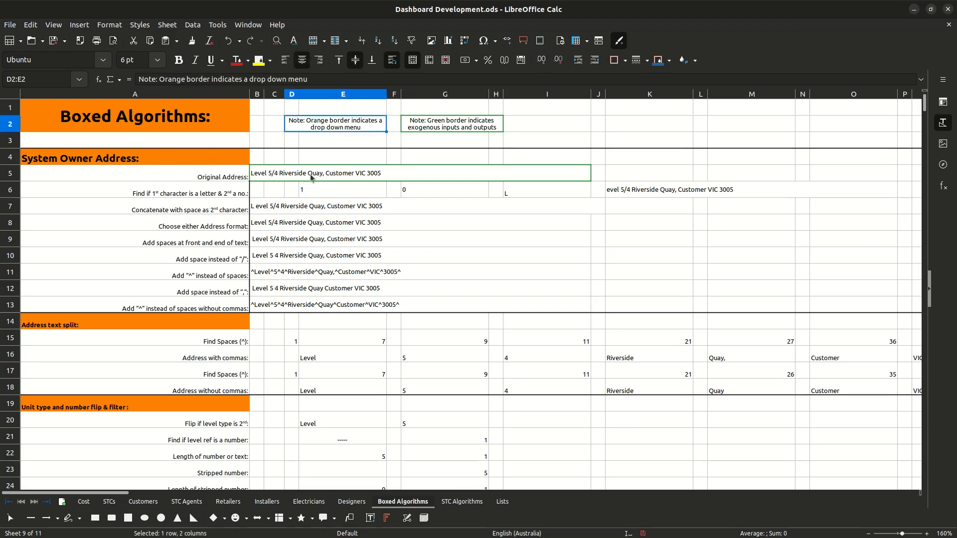
scroll(310, 182, "down", 8)
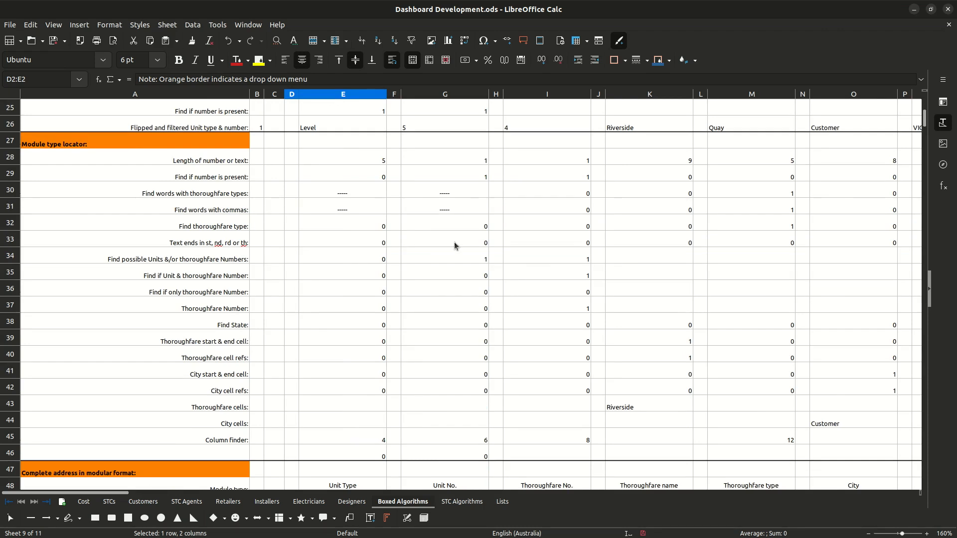
scroll(590, 243, "down", 3, "ctrl")
scroll(589, 243, "down", 5, "ctrl")
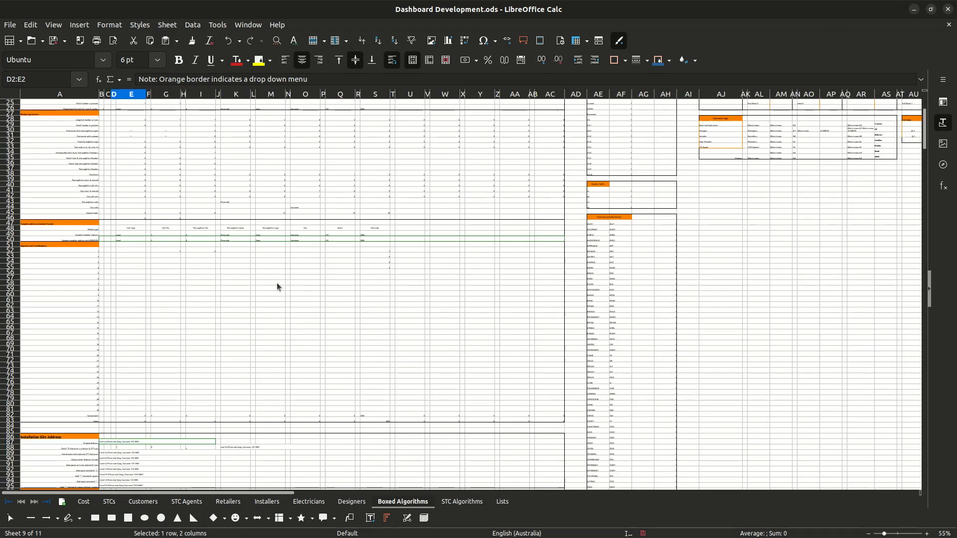
scroll(135, 279, "up", 8)
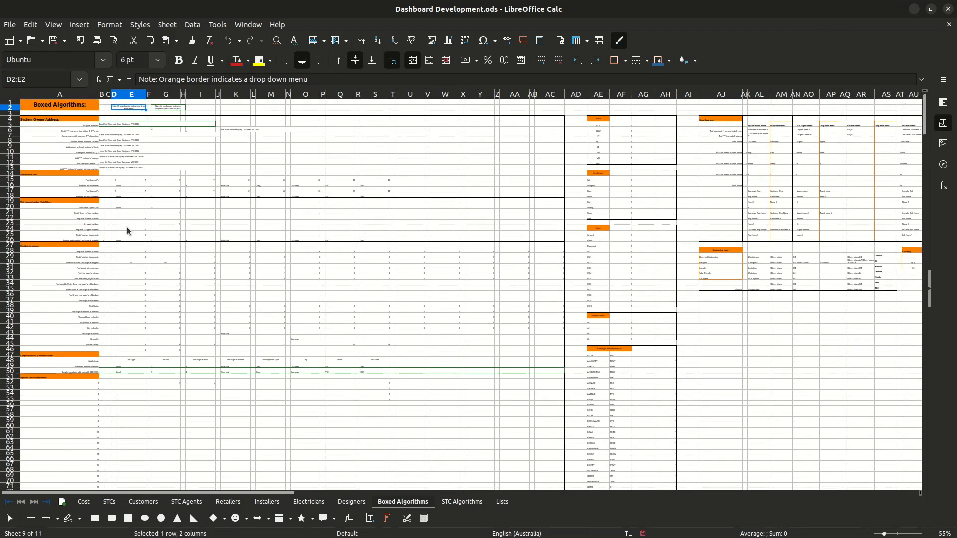
scroll(127, 227, "down", 9)
scroll(124, 229, "down", 20)
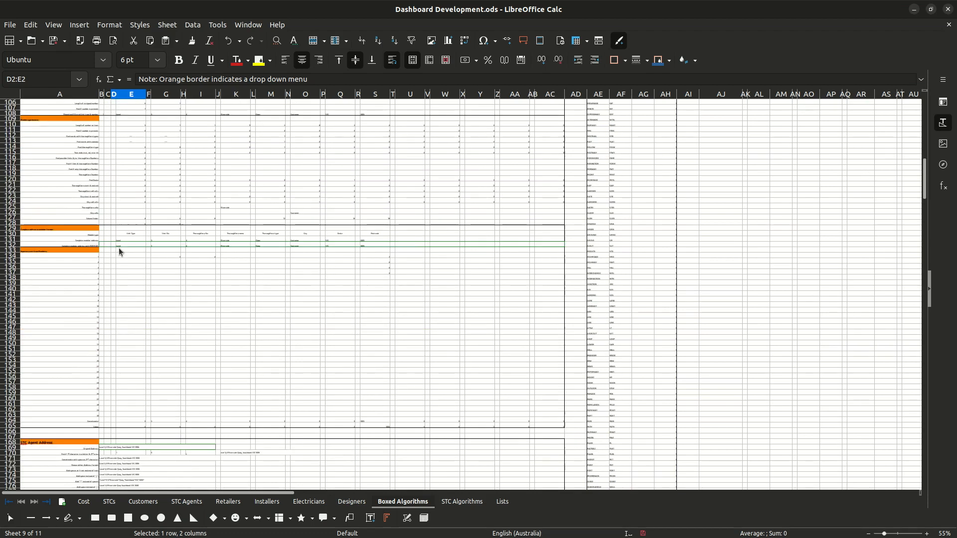
scroll(116, 259, "down", 3)
scroll(133, 334, "up", 20)
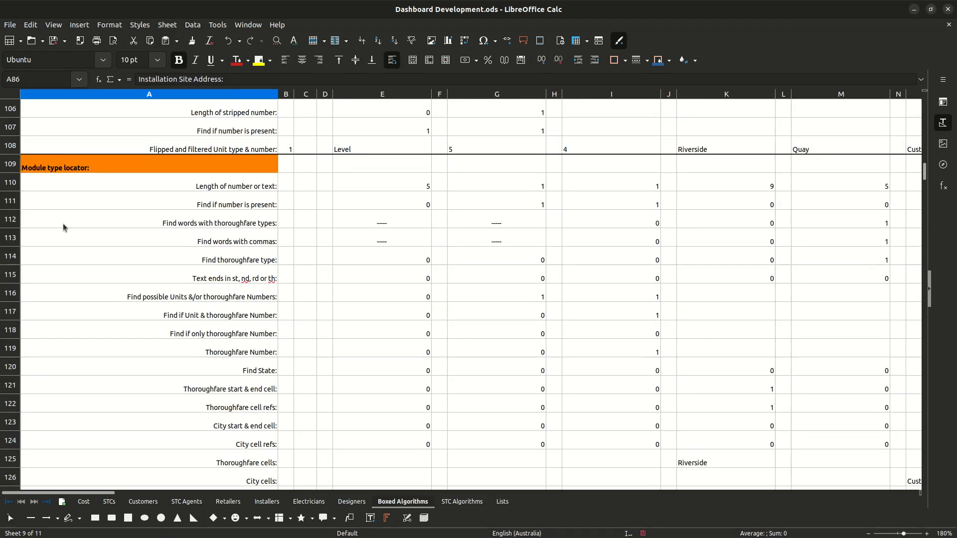
scroll(63, 227, "down", 8)
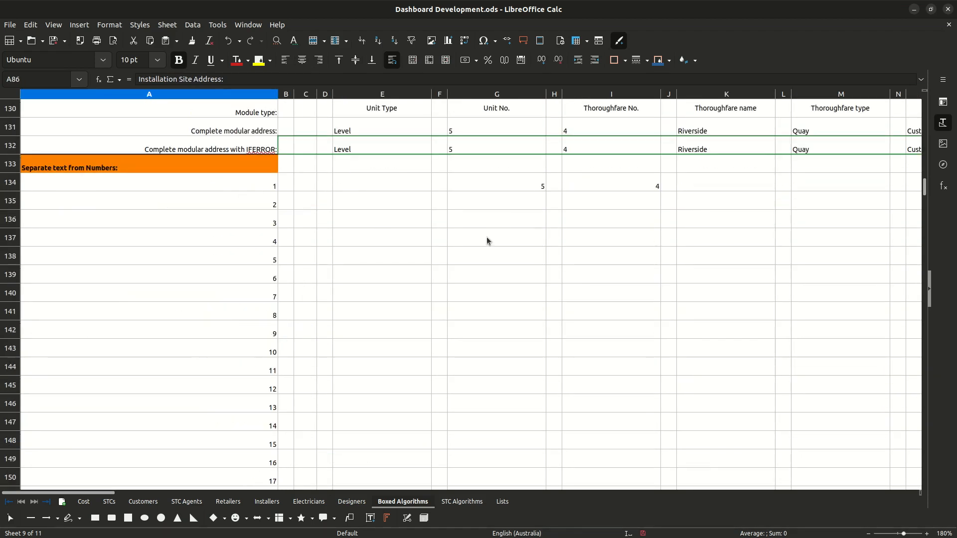
scroll(458, 239, "down", 8, "ctrl")
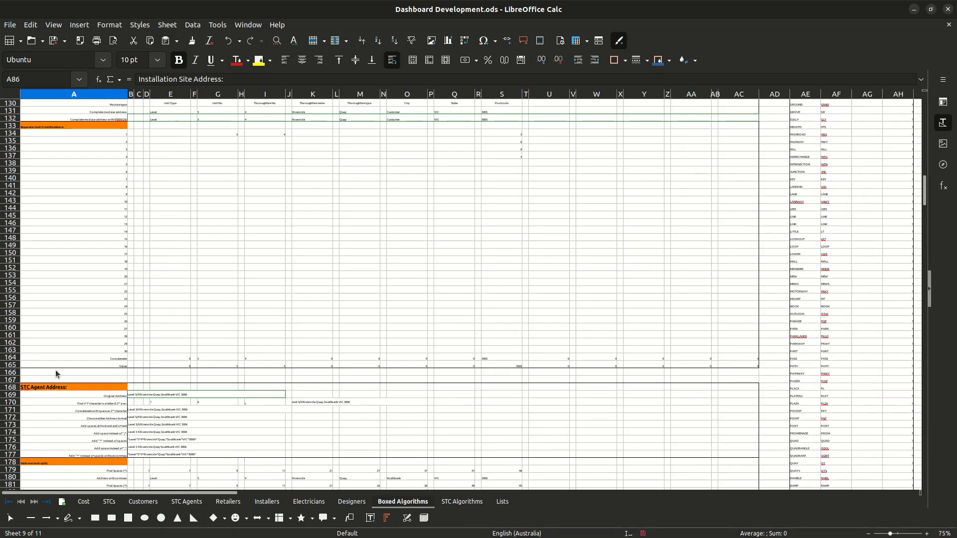
scroll(162, 282, "up", 20)
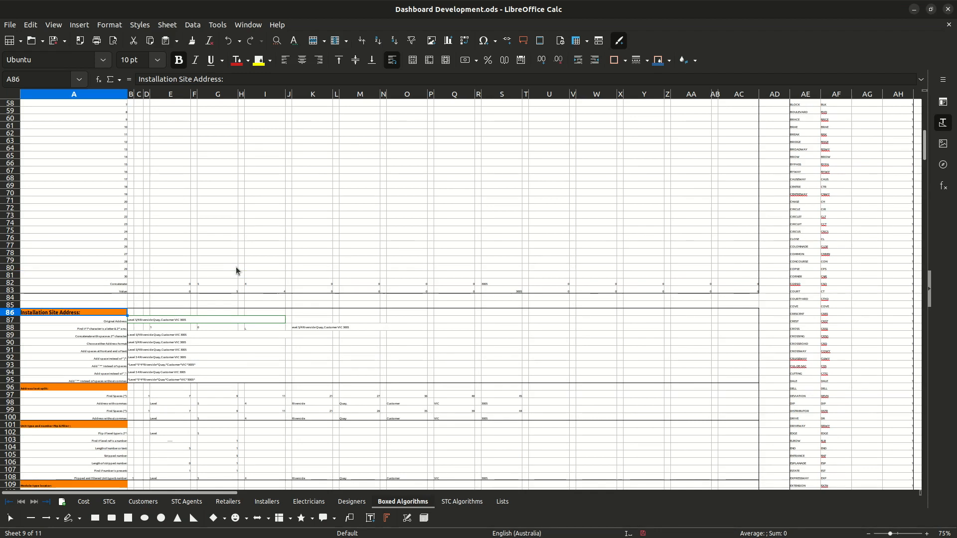
- Inspect the original address formula in row 87 of the Installation Site Address block and cancel the edit
scroll(247, 278, "up", 8, "ctrl")
scroll(329, 234, "down", 8)
double_click(332, 206)
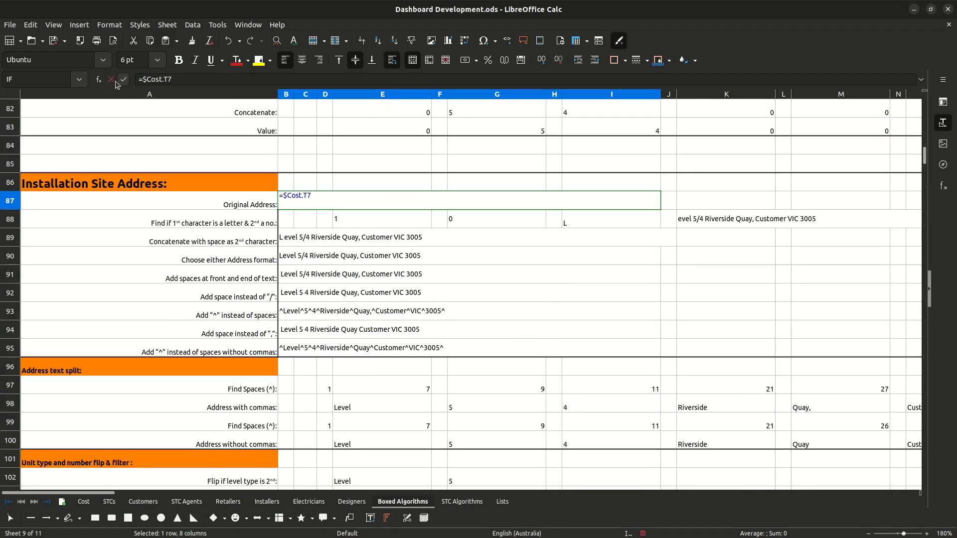
key("Escape")
scroll(357, 295, "down", 5)
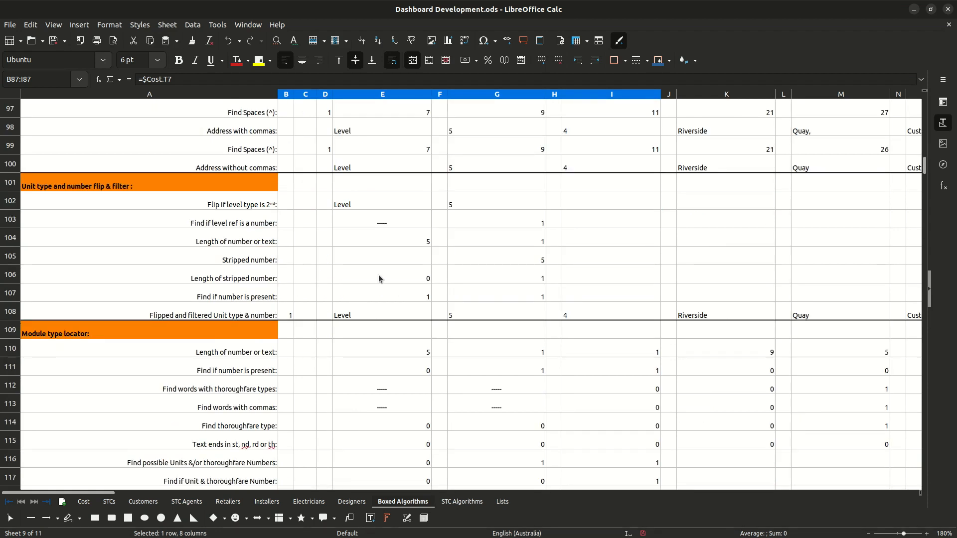
- Open the formula in cell E135 of the Installation Site's Separate text from Numbers section
scroll(453, 261, "up", 11)
scroll(452, 264, "up", 6)
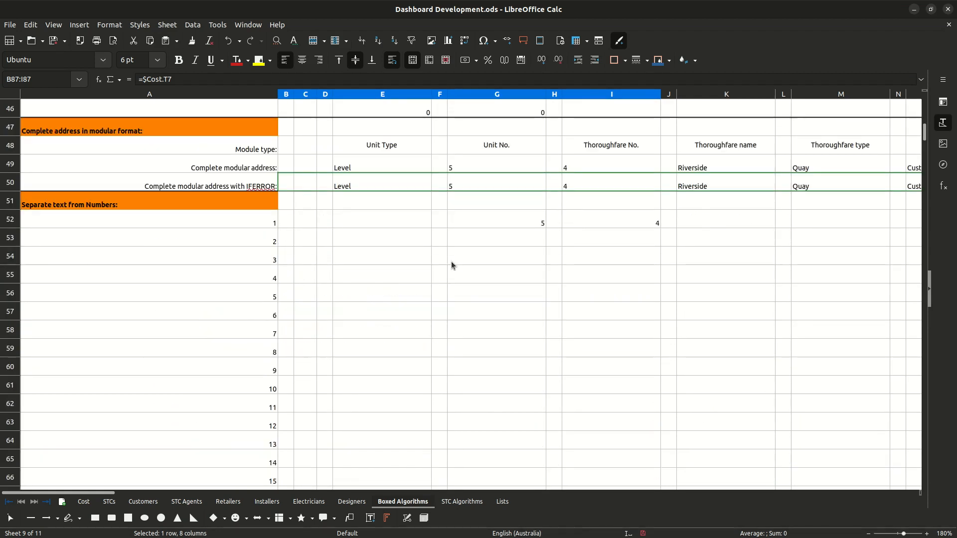
scroll(451, 265, "down", 8)
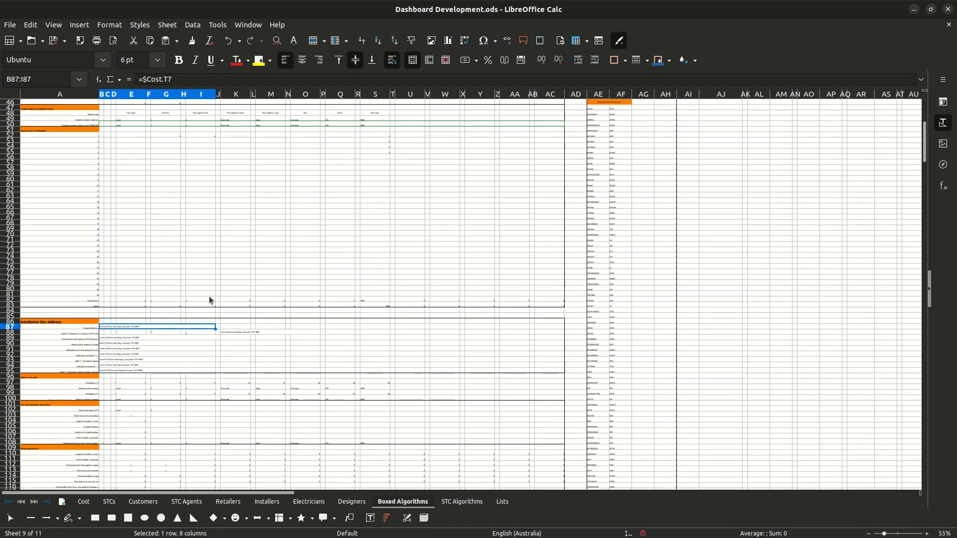
scroll(200, 254, "down", 17)
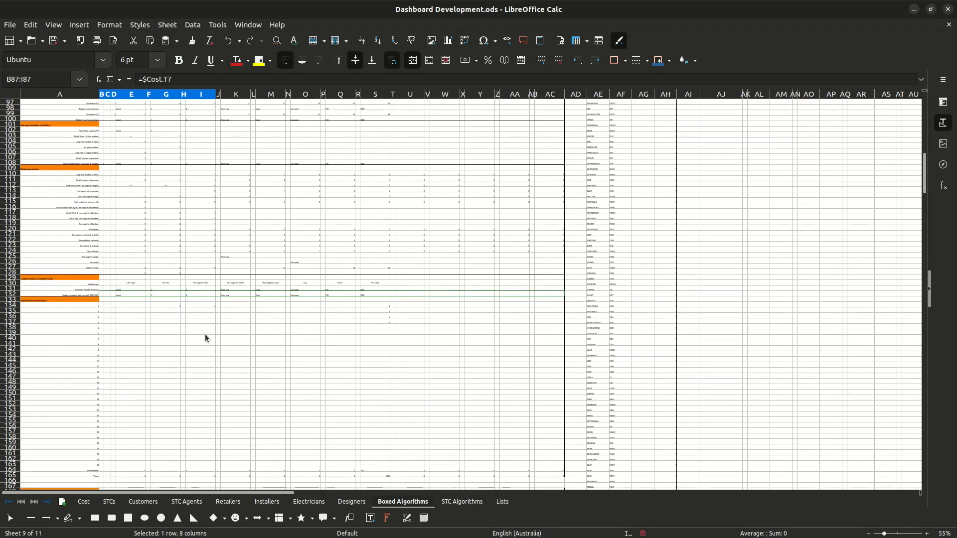
scroll(219, 326, "up", 5)
scroll(281, 301, "up", 3)
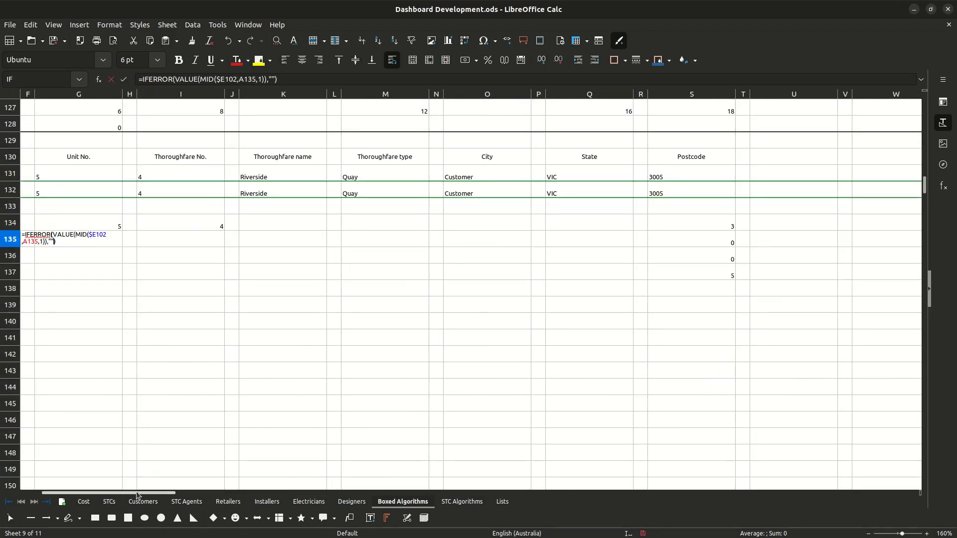
- Examine the cell references in E135's IFERROR formula and look back over the System Owner Address block
left_click_drag(107, 492, 65, 484)
scroll(496, 358, "up", 4)
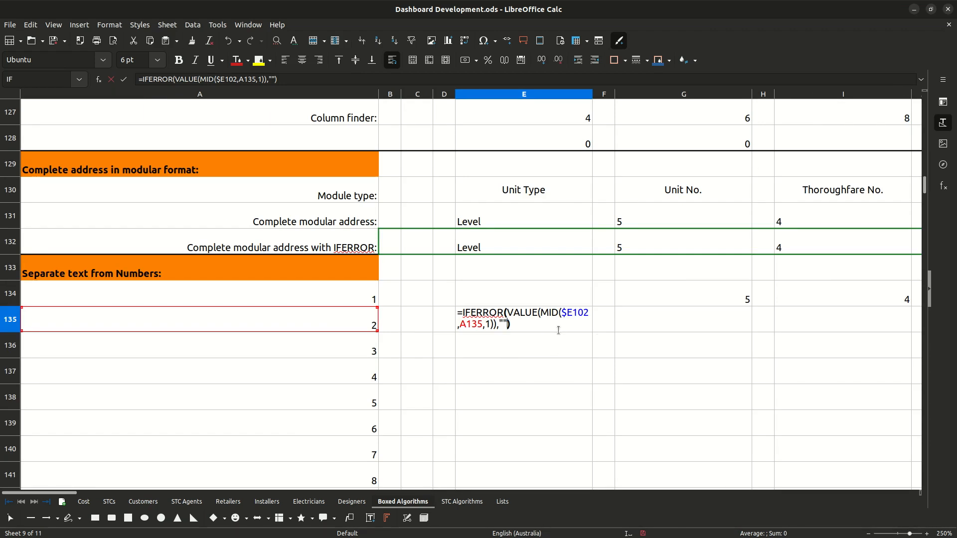
scroll(541, 286, "up", 3)
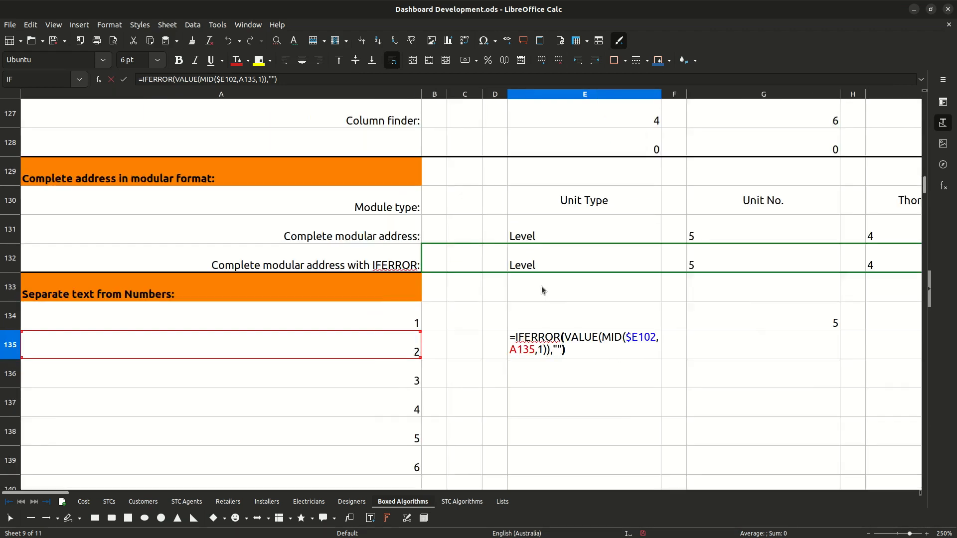
scroll(542, 289, "down", 3)
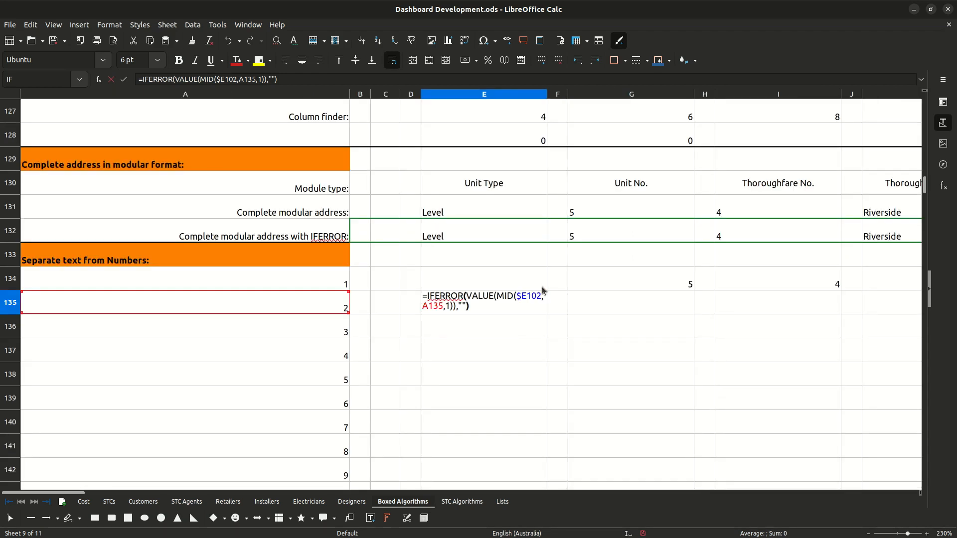
scroll(542, 291, "up", 2)
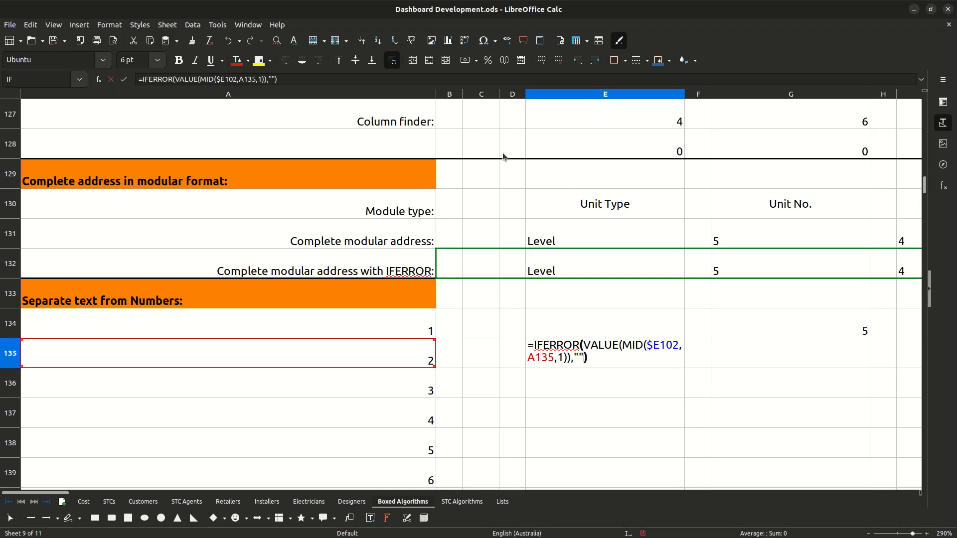
scroll(531, 165, "down", 1)
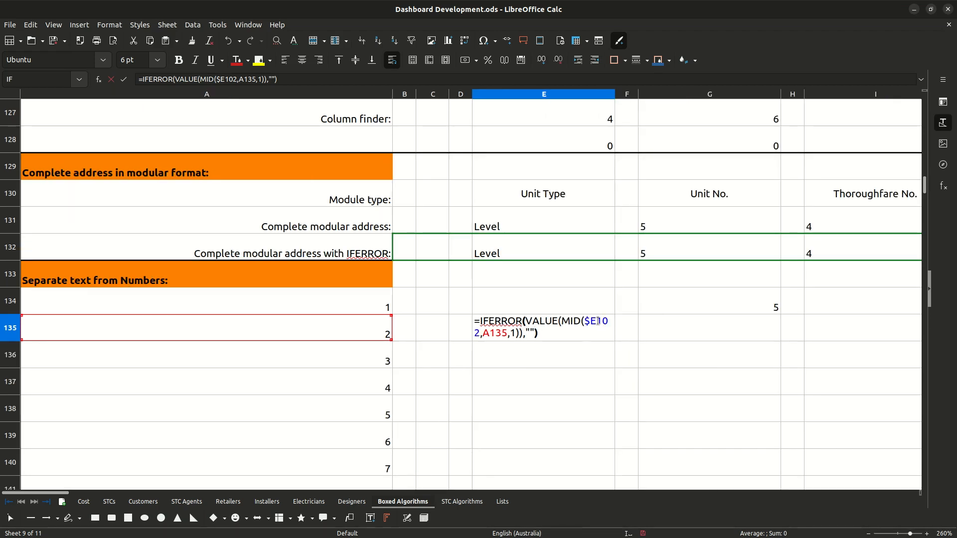
scroll(428, 296, "down", 10)
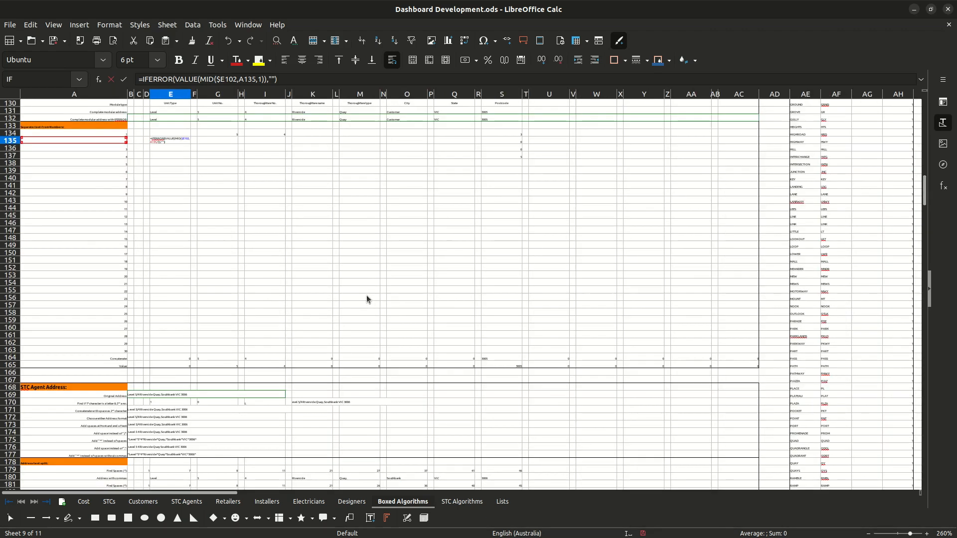
scroll(356, 291, "up", 20)
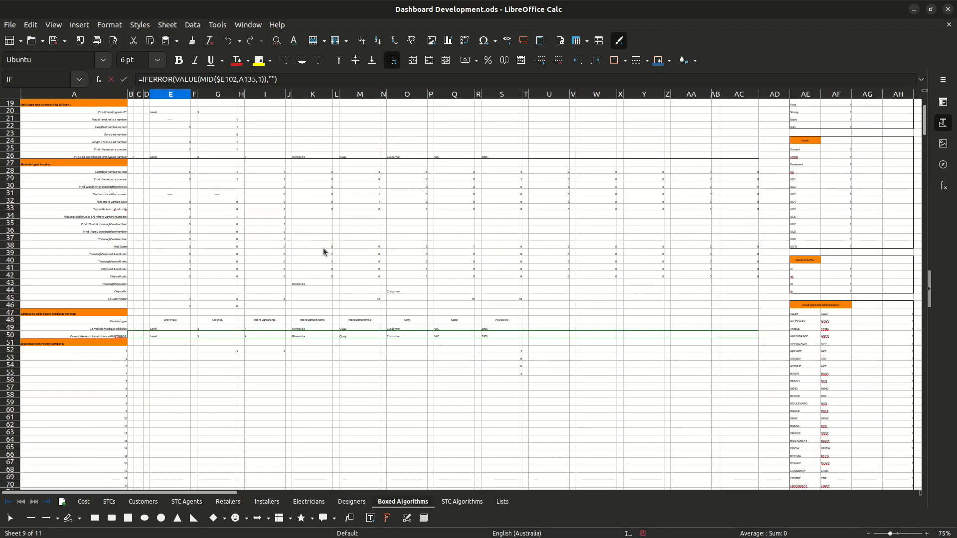
- Look through the Address text split, Unit type filter and Module type locator sections of the STC Agent Address block, leaving E135's edit mode
scroll(313, 239, "up", 6)
scroll(311, 236, "down", 1)
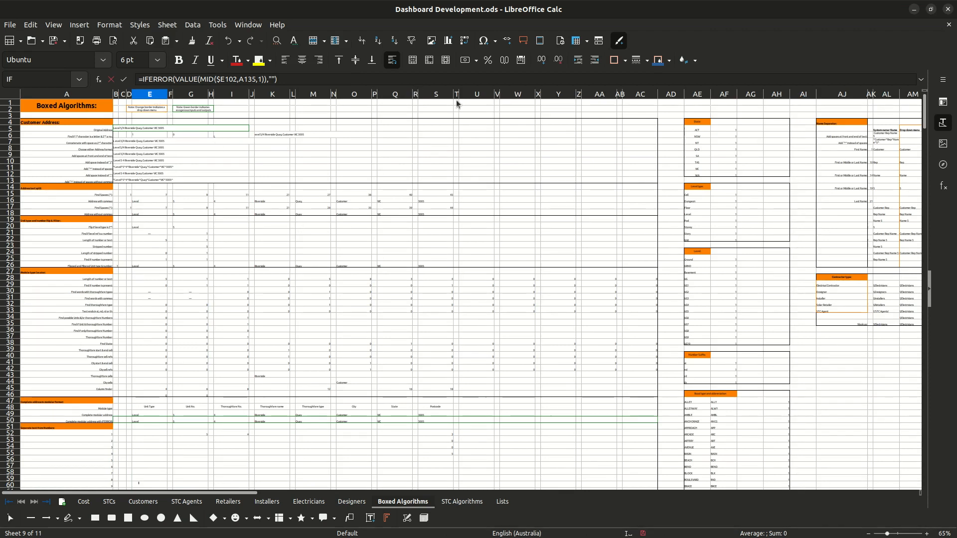
scroll(142, 232, "down", 20)
scroll(130, 261, "up", 5)
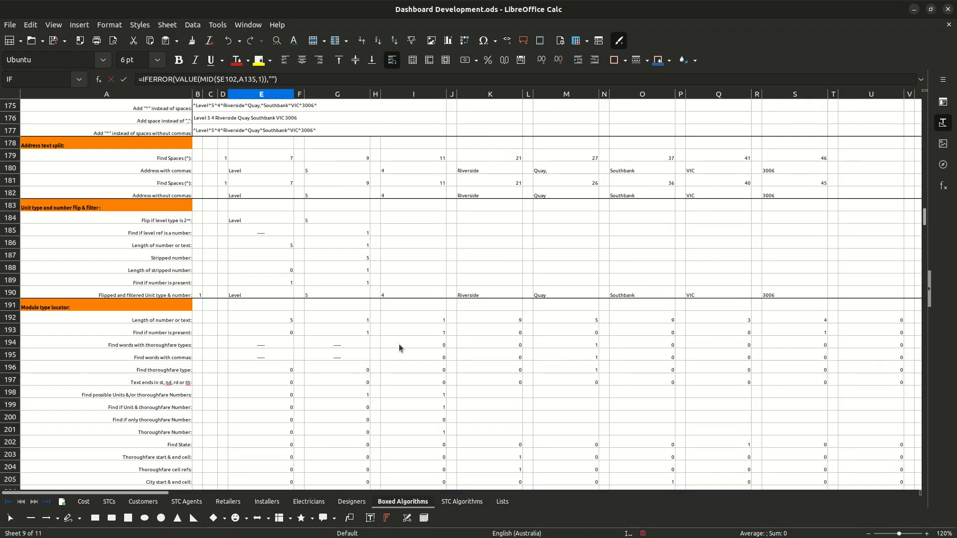
scroll(146, 340, "up", 5)
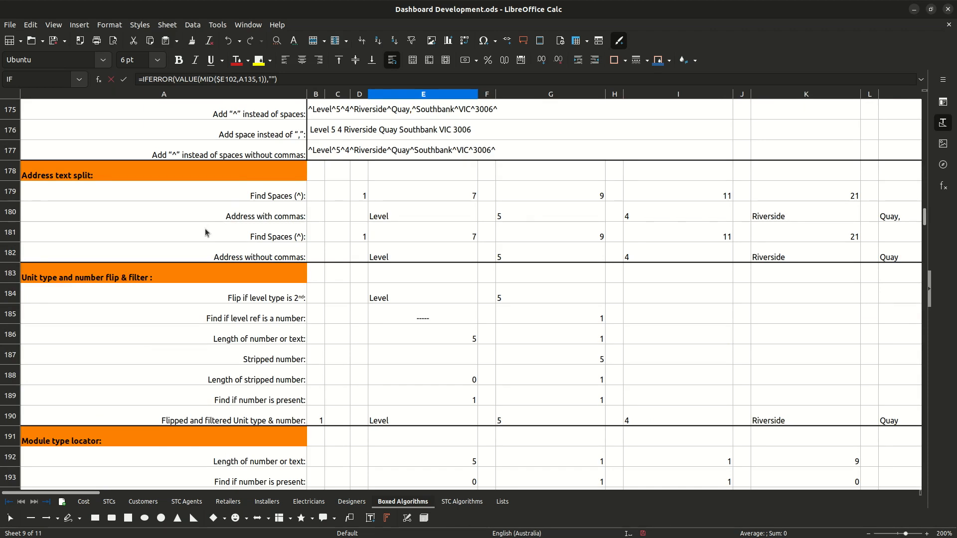
scroll(204, 244, "down", 8)
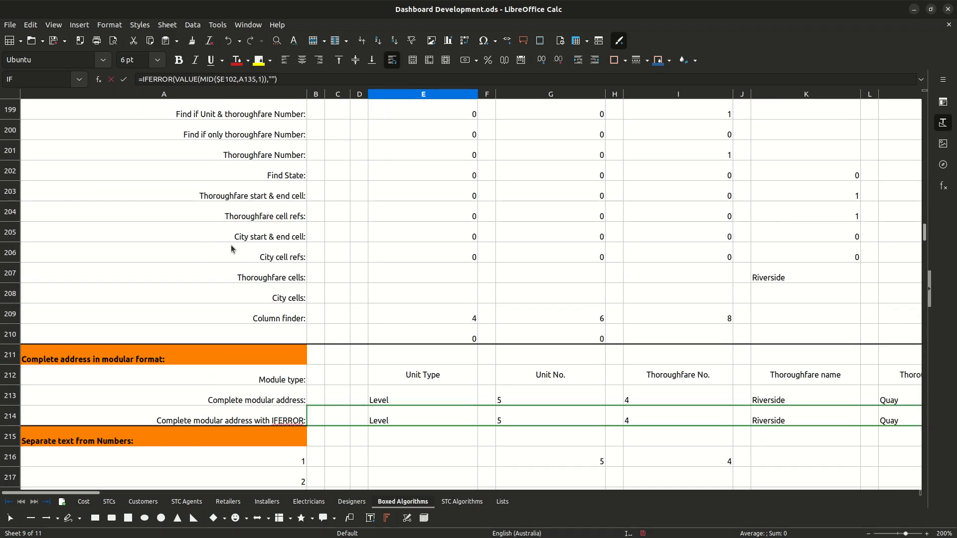
scroll(231, 249, "up", 5)
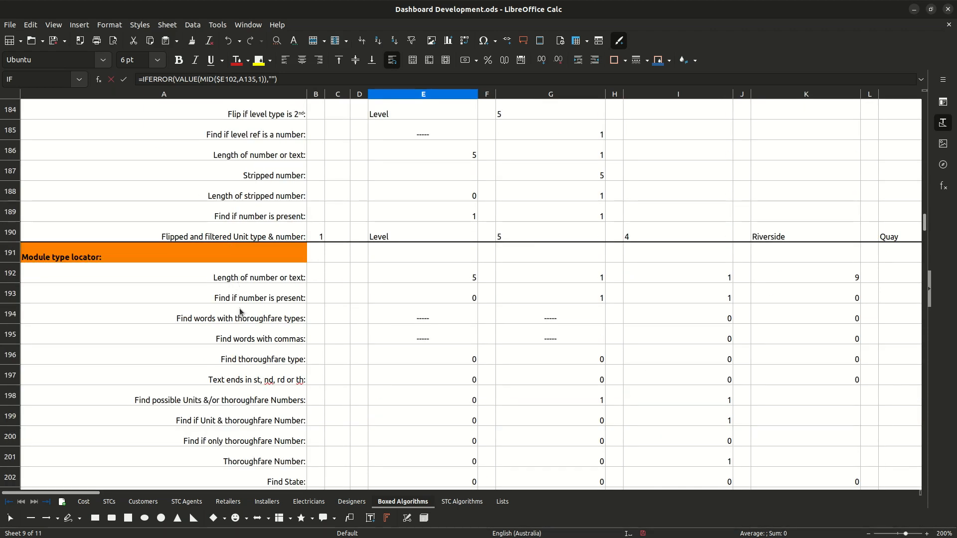
key("Escape")
- Open the formula in cell I194 of the STC Agent block's "Find words with thoroughfare types" row
left_click(679, 312)
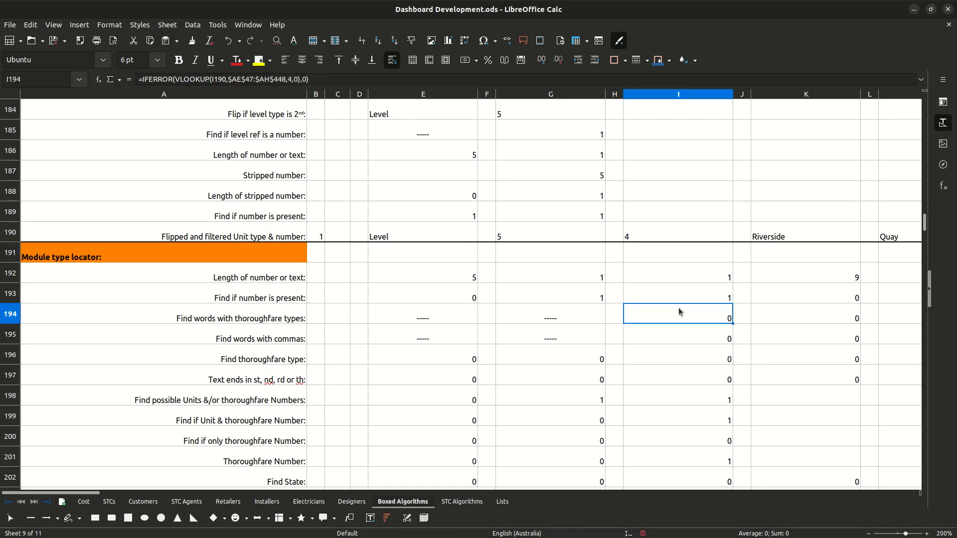
scroll(549, 299, "up", 2, "ctrl")
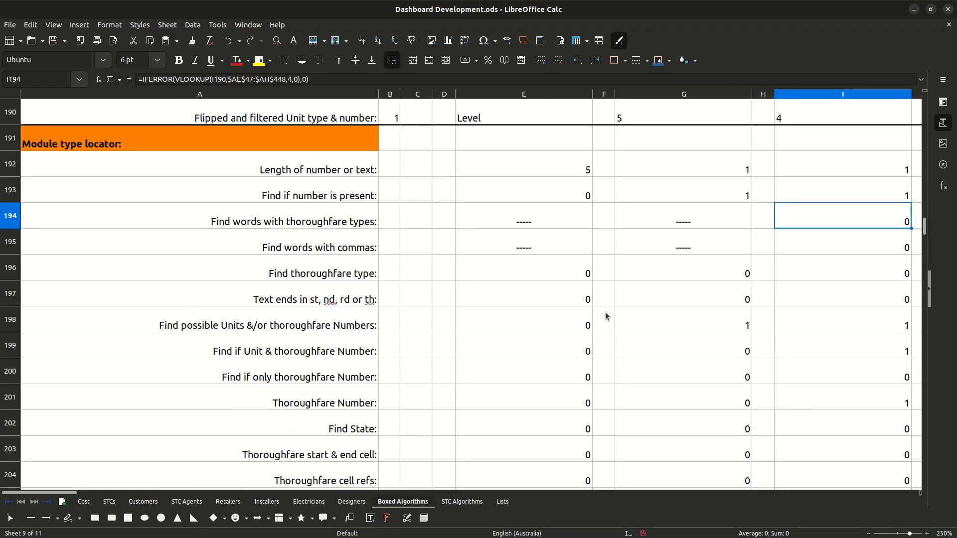
double_click(840, 210)
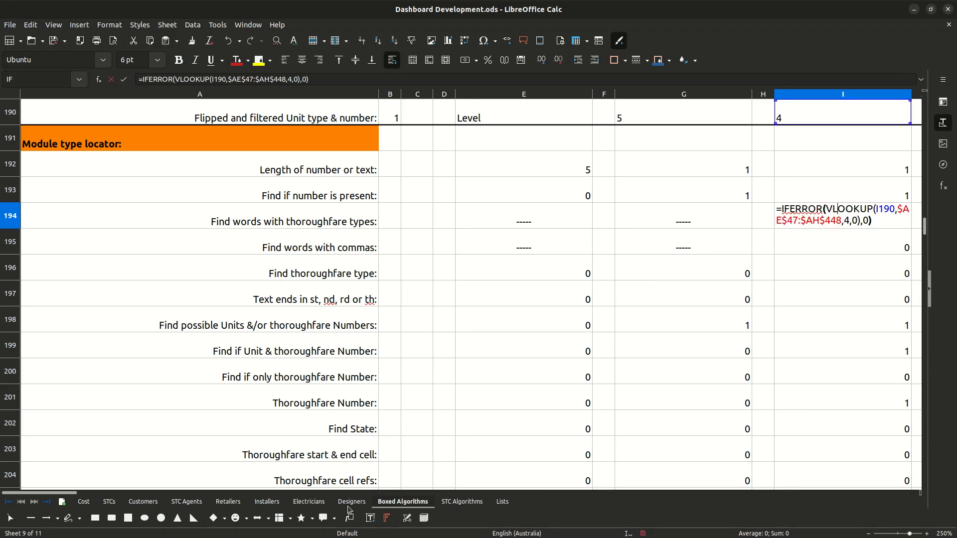
- Trace I194's lookup range $AE$47:$AH$448 through the Road type and abbreviation table, and cancel the formula edit
left_click_drag(74, 496, 133, 496)
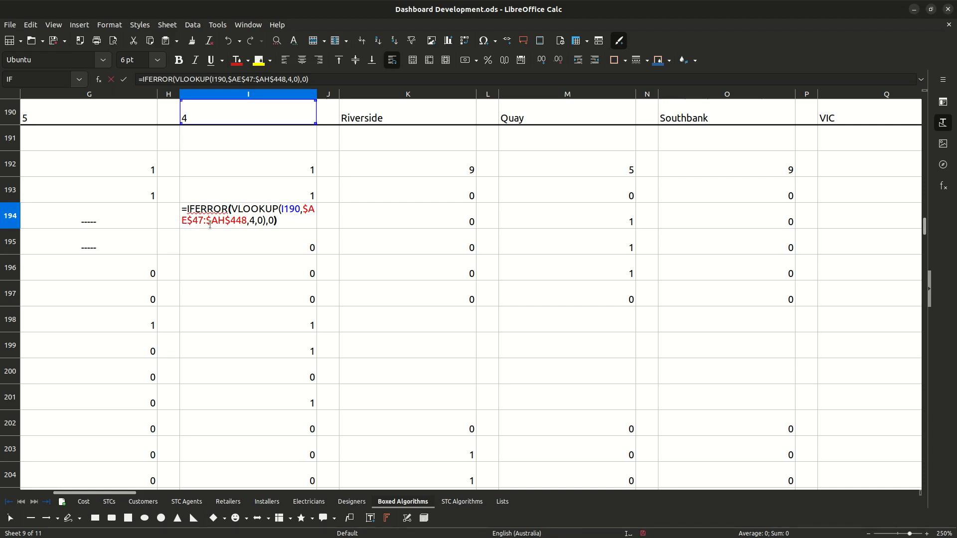
scroll(220, 224, "up", 1)
scroll(255, 264, "down", 2)
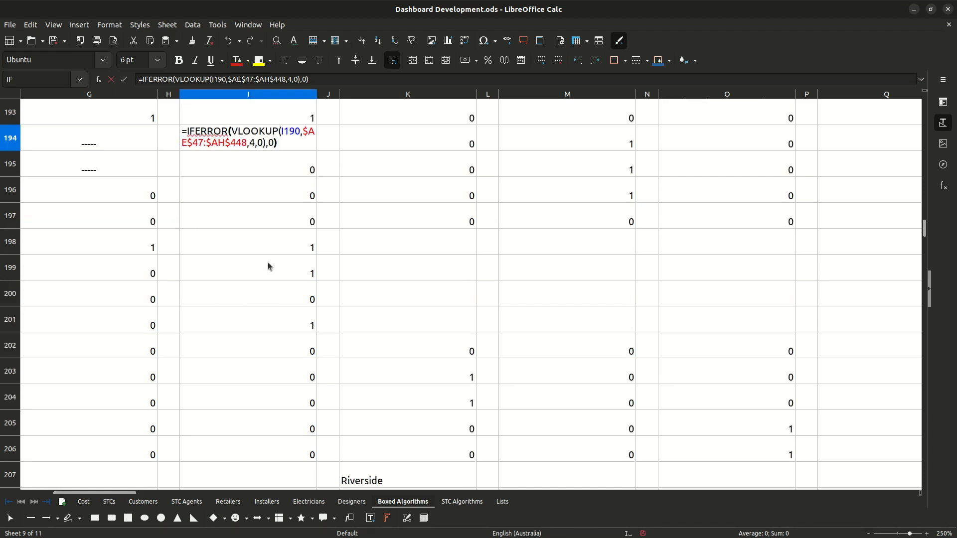
scroll(420, 265, "down", 8, "ctrl")
scroll(753, 262, "up", 3)
scroll(801, 244, "up", 4, "ctrl")
scroll(787, 264, "up", 20)
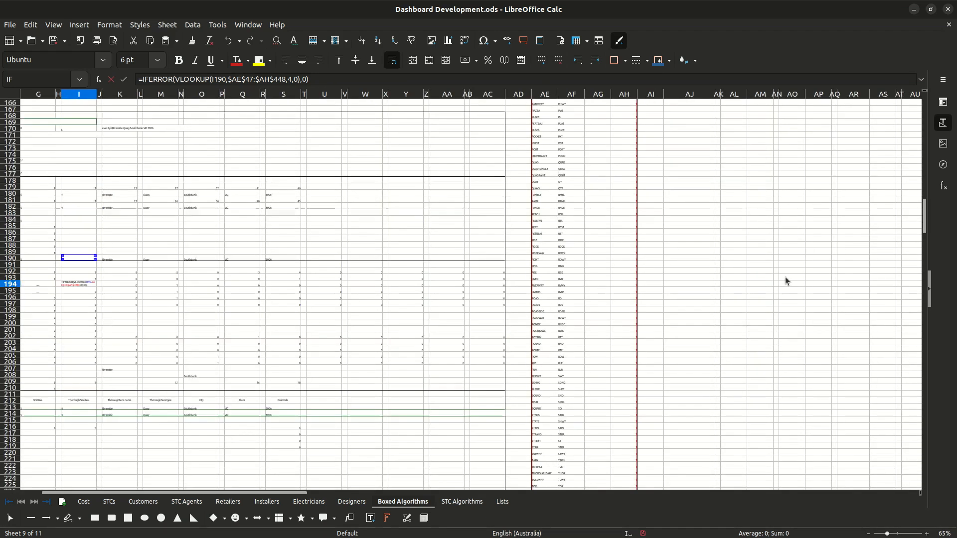
scroll(677, 282, "up", 20)
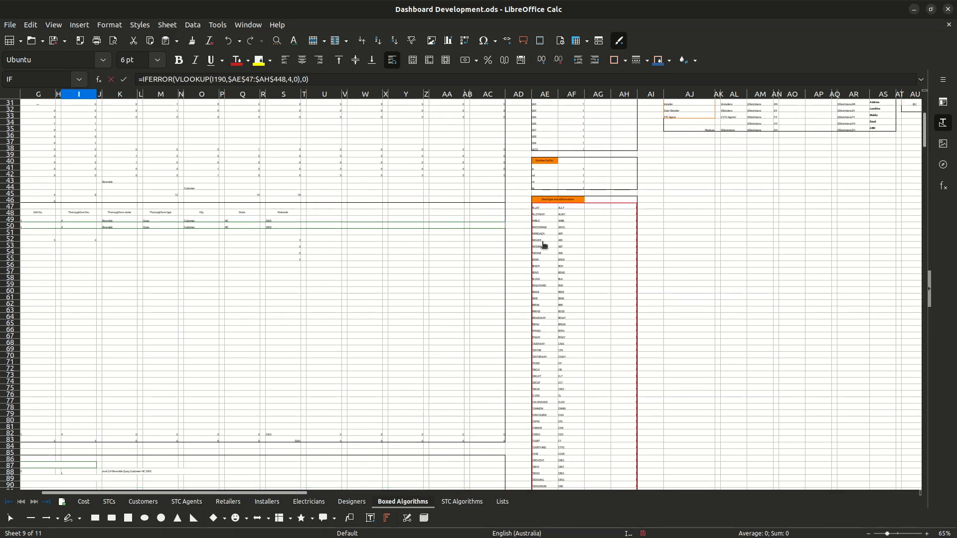
scroll(603, 264, "up", 2, "ctrl")
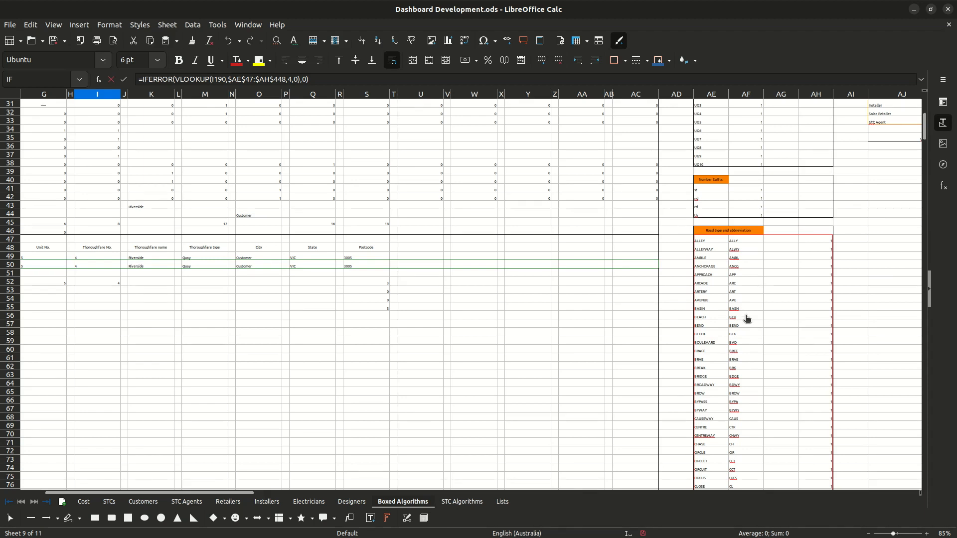
scroll(742, 341, "down", 3)
scroll(742, 341, "down", 20)
scroll(722, 346, "down", 1)
scroll(722, 346, "down", 3, "ctrl")
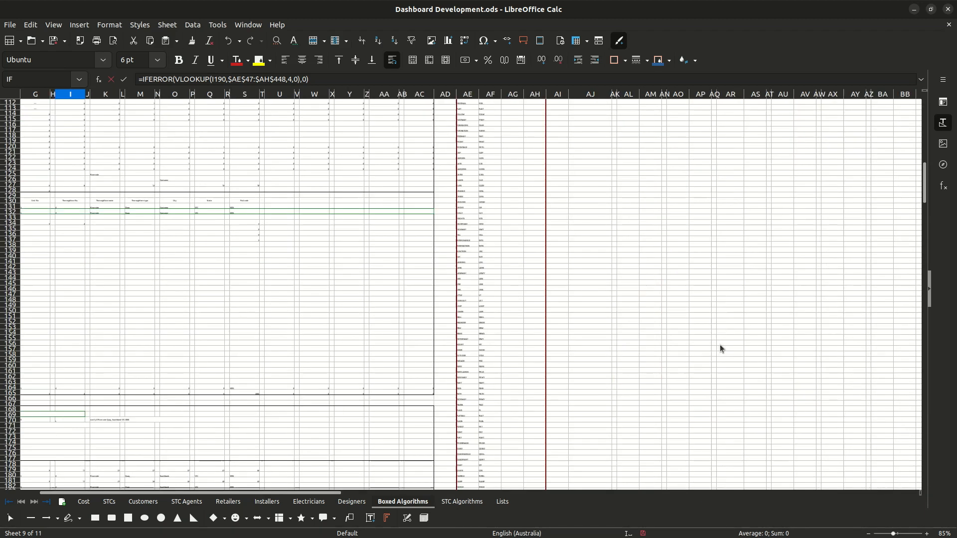
scroll(75, 364, "up", 1, "ctrl")
scroll(76, 357, "up", 1, "ctrl")
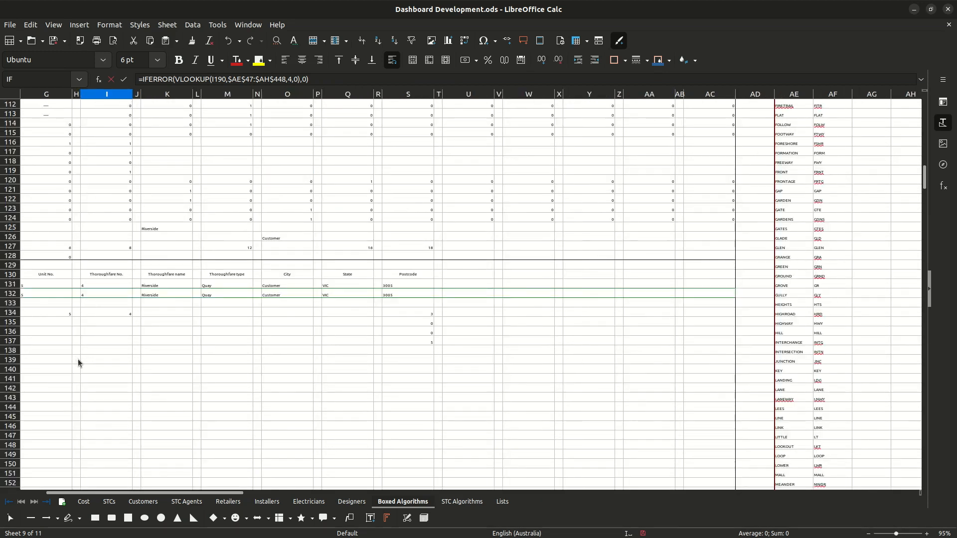
scroll(78, 359, "up", 1, "ctrl")
key("Escape")
- Look back over the stacked address blocks from the STC Agent block up to the Customer Address block
scroll(55, 357, "down", 12)
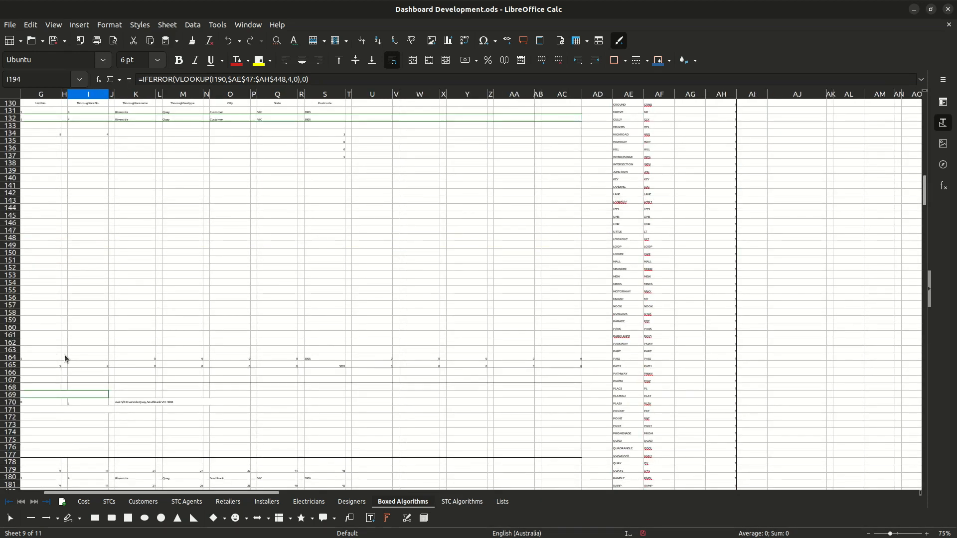
scroll(65, 359, "down", 4, "ctrl")
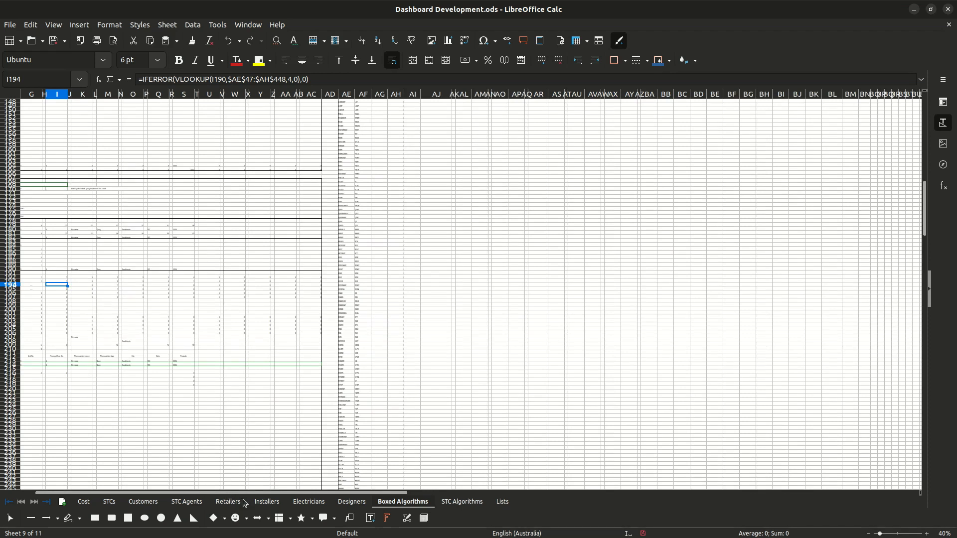
left_click_drag(239, 494, 32, 488)
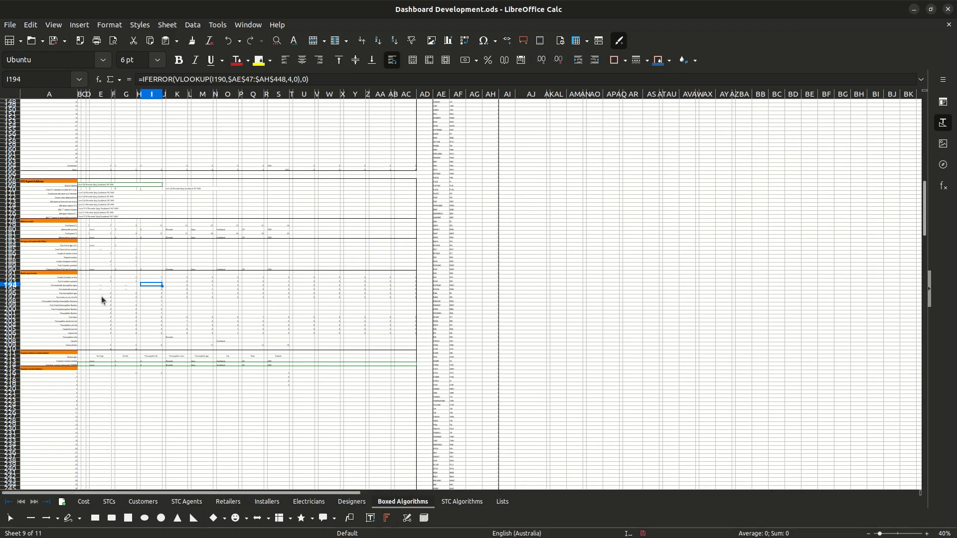
scroll(79, 222, "up", 6)
scroll(81, 225, "up", 20)
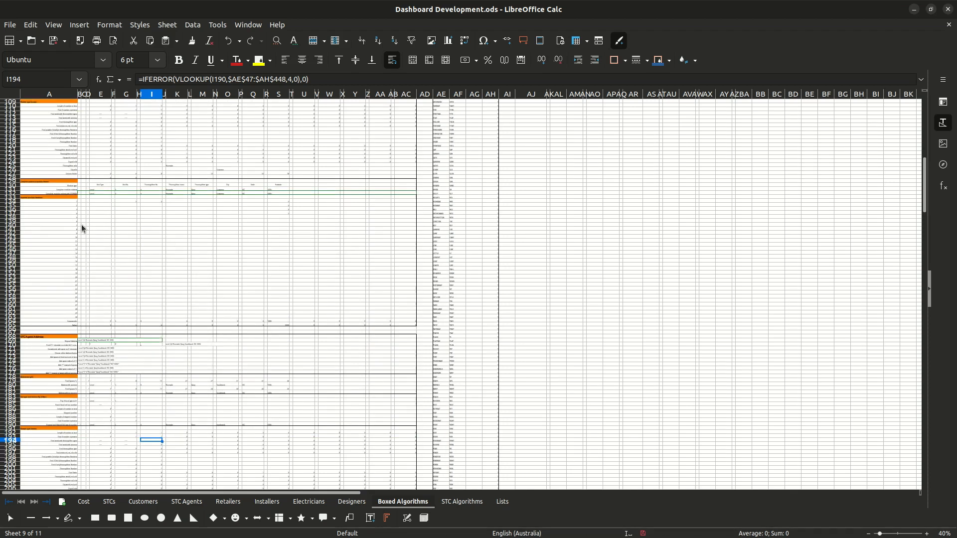
scroll(81, 228, "up", 18)
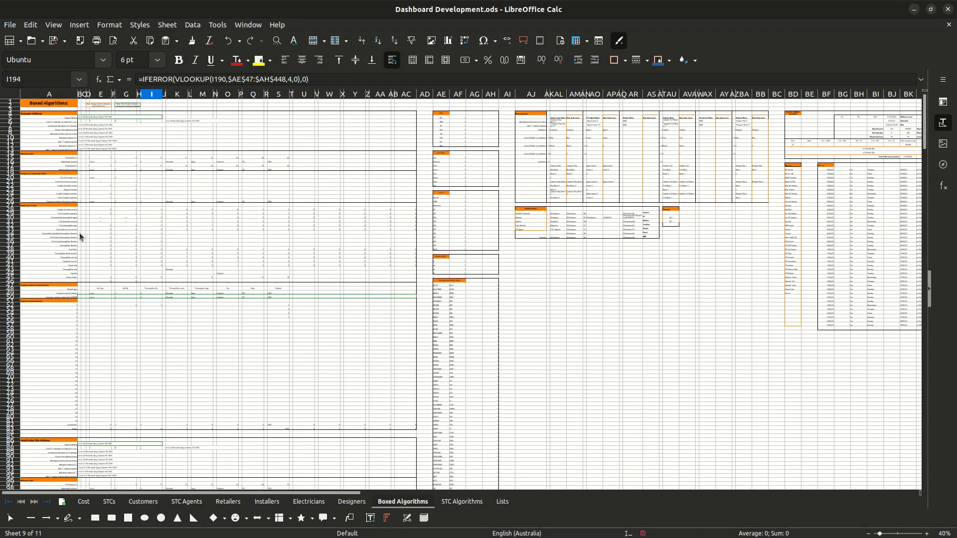
scroll(79, 232, "up", 5)
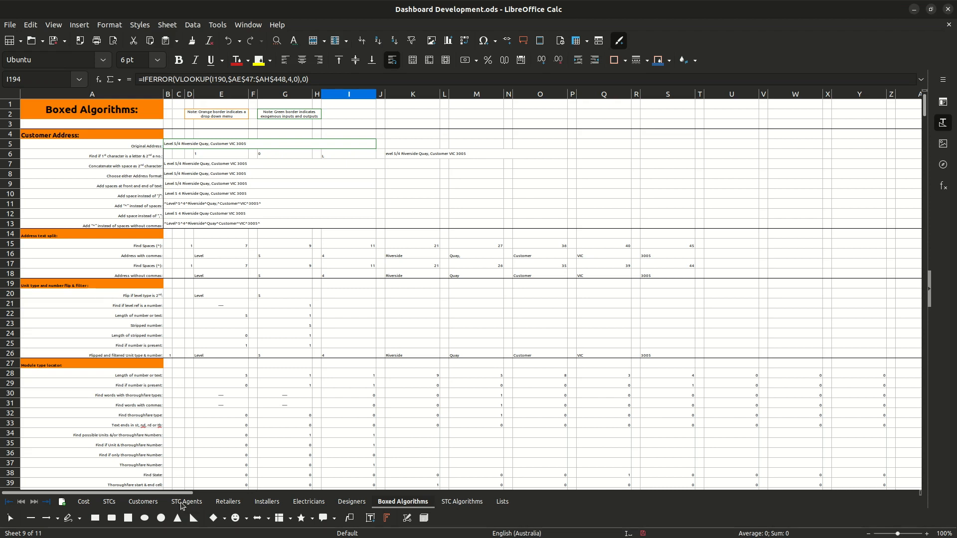
- Look through the Customers, STC Agents, Retailers, Installers and Electricians sheets and their selected-detail rows and lists
left_click(144, 503)
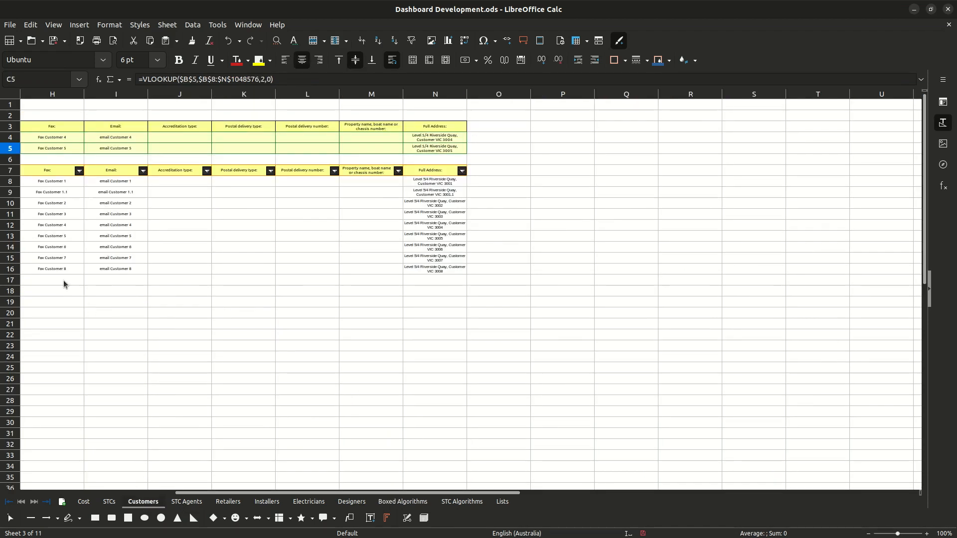
scroll(64, 282, "up", 3)
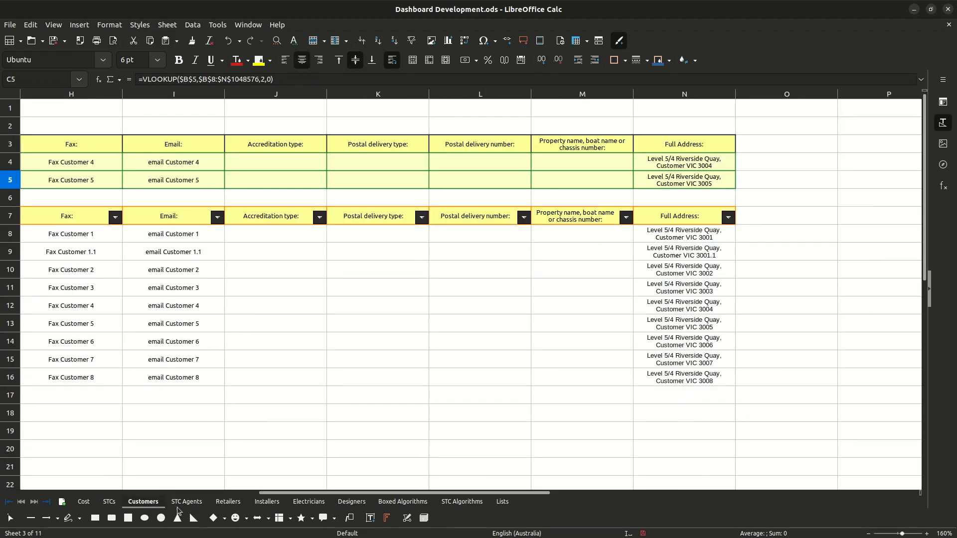
left_click(179, 503)
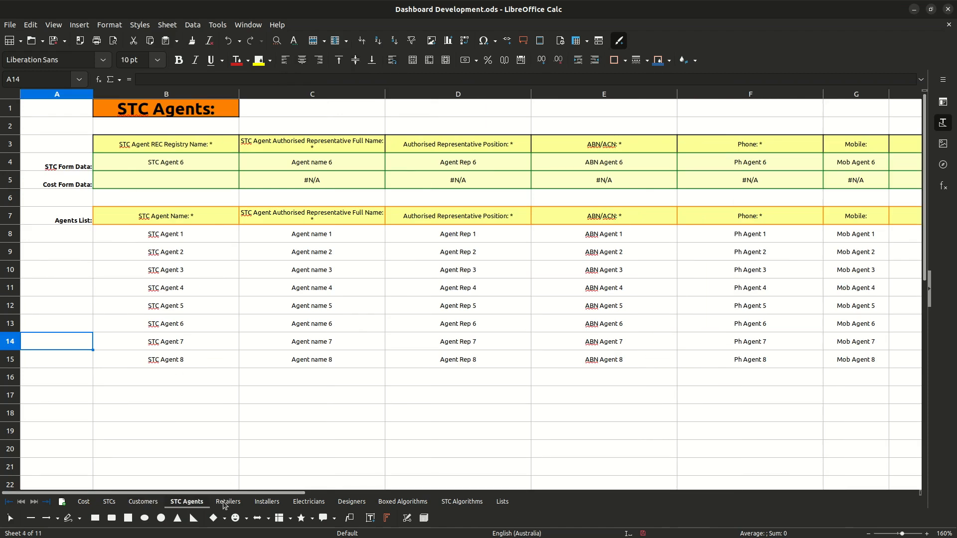
left_click(225, 503)
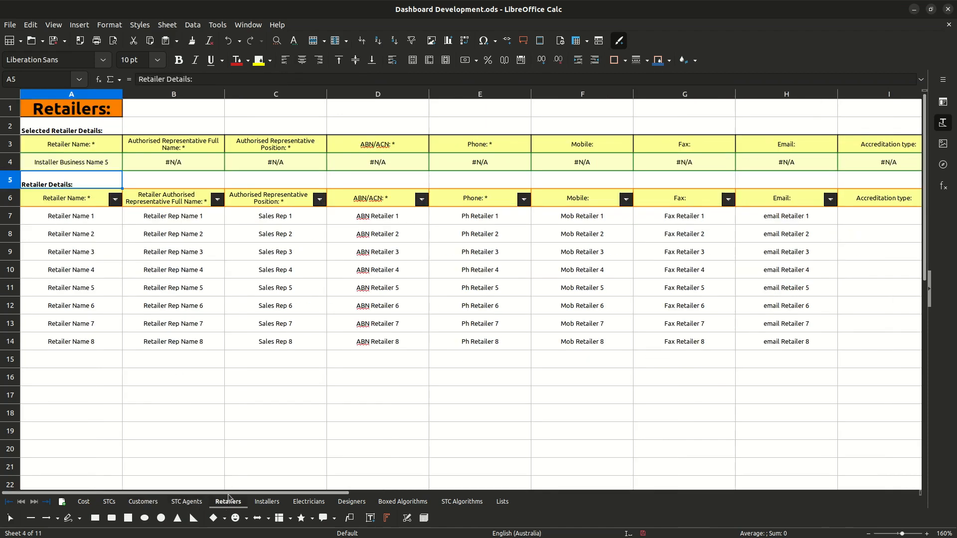
left_click(265, 503)
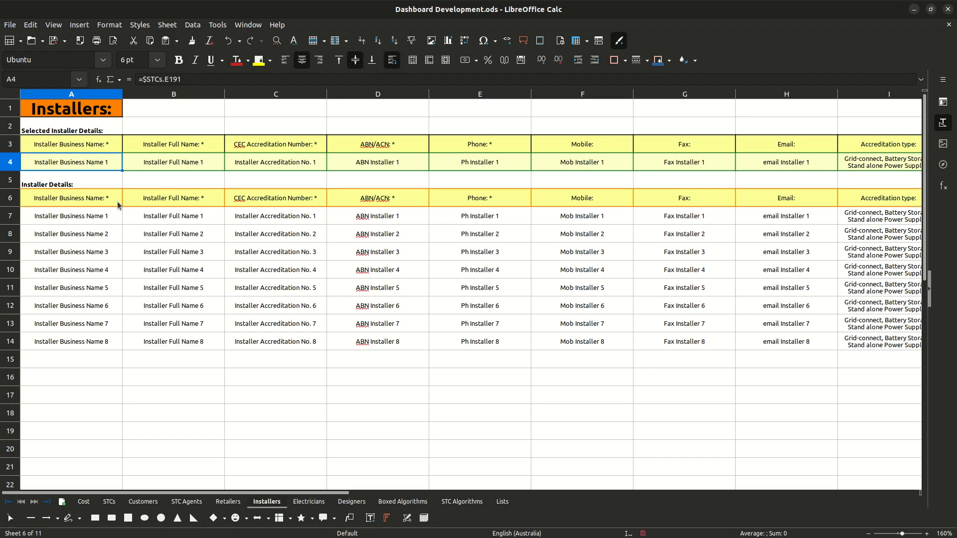
left_click(308, 502)
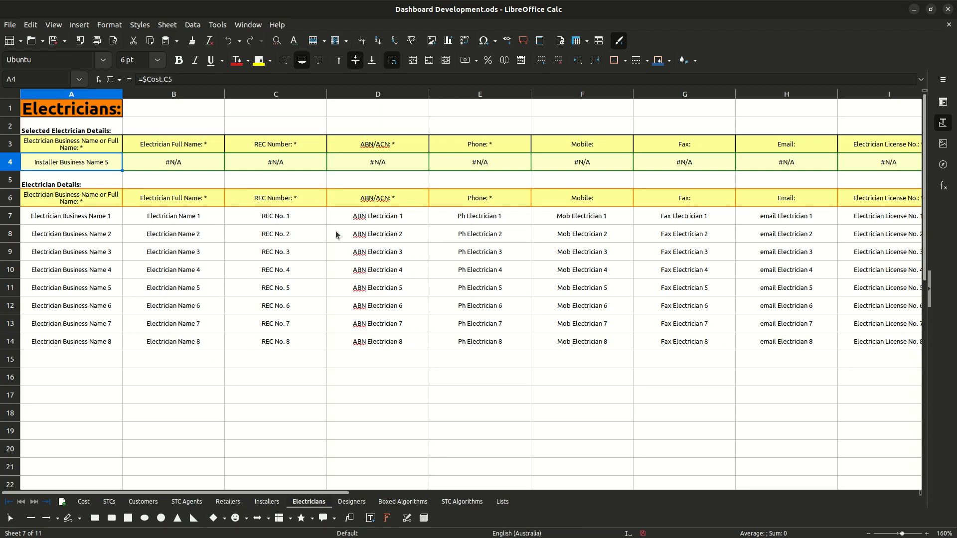
- Inspect the VLOOKUP formulas in row 4 of the Designers sheet, including the property name and accreditation type cells
left_click(350, 502)
left_click(274, 158)
left_click(378, 160)
left_click(451, 160)
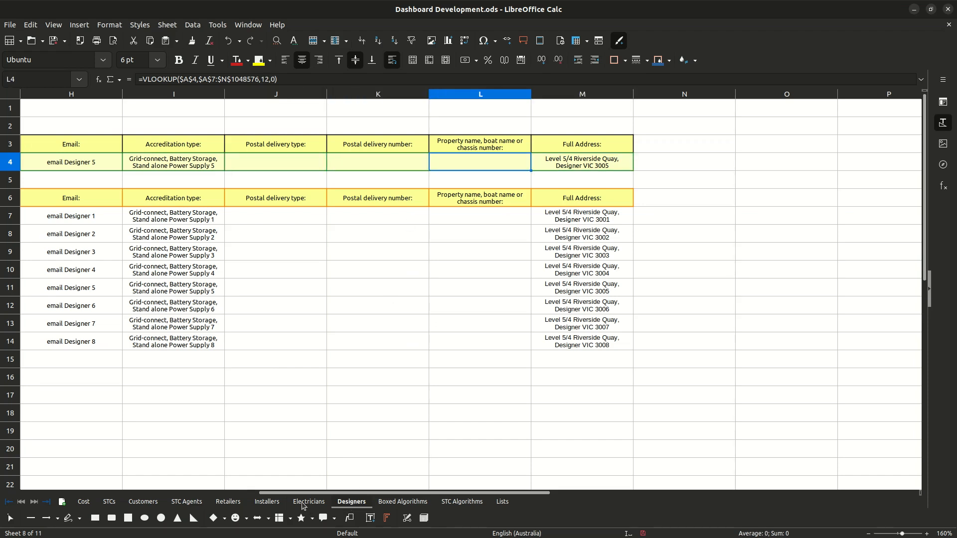
left_click(155, 162)
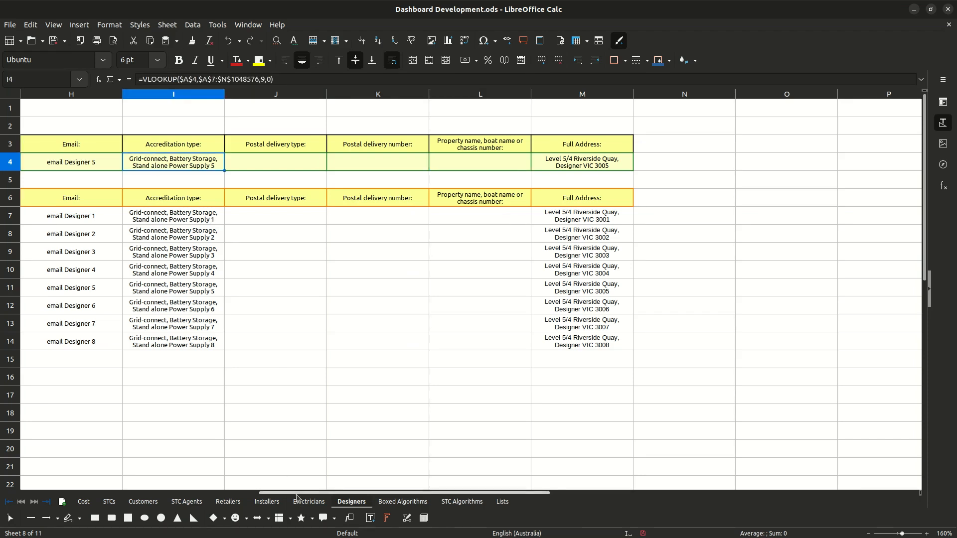
- Inspect the Retailers sheet's row 4 VLOOKUP formulas for accreditation type and authorised representative position
left_click(229, 502)
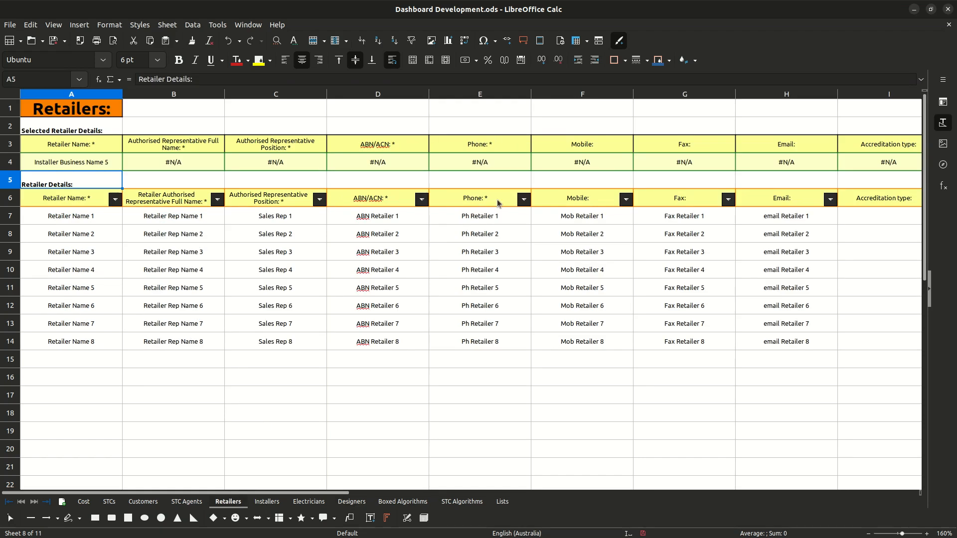
left_click_drag(223, 493, 266, 492)
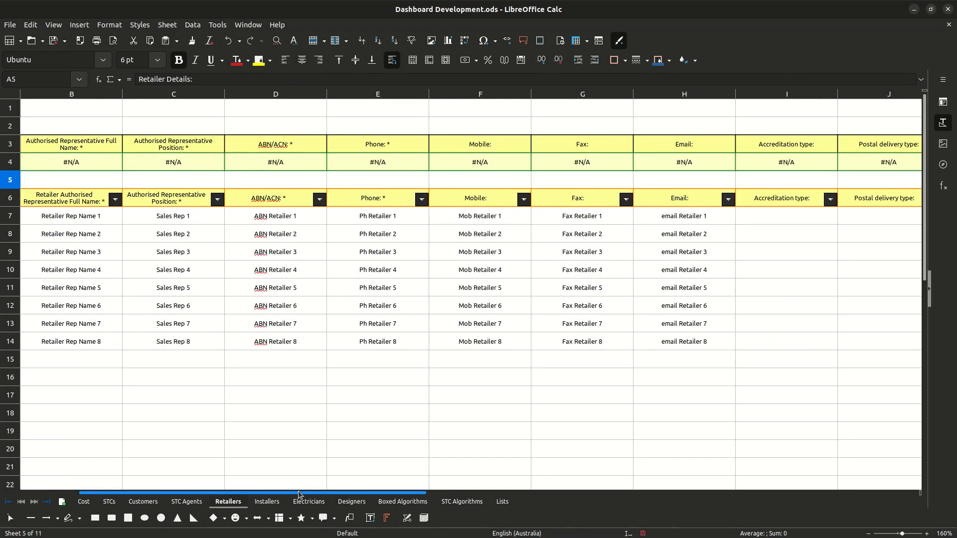
left_click(753, 144)
left_click(764, 160)
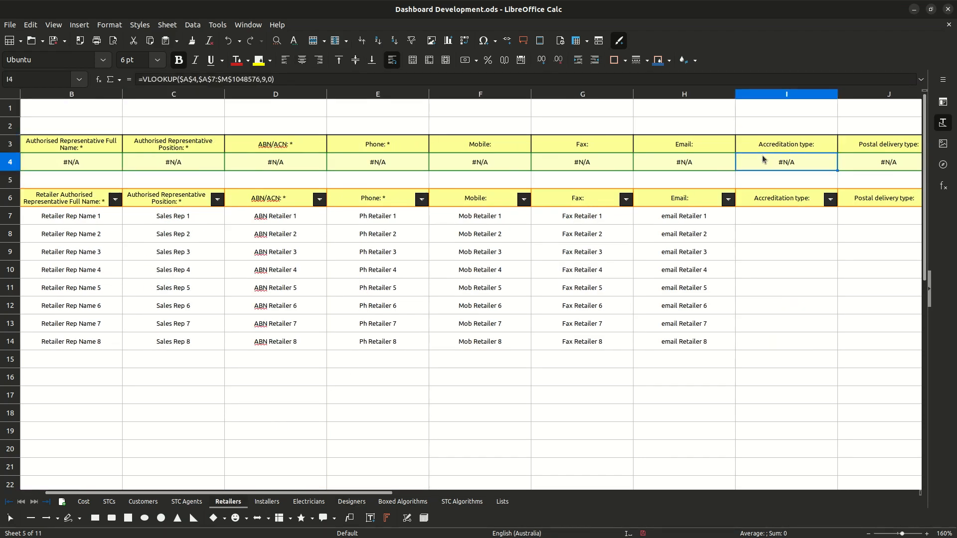
left_click(170, 164)
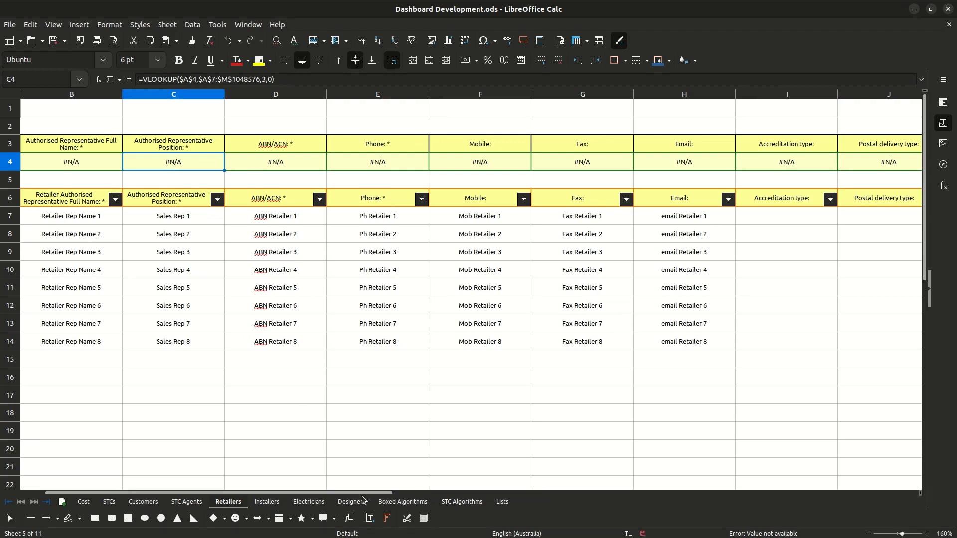
left_click_drag(348, 494, 129, 488)
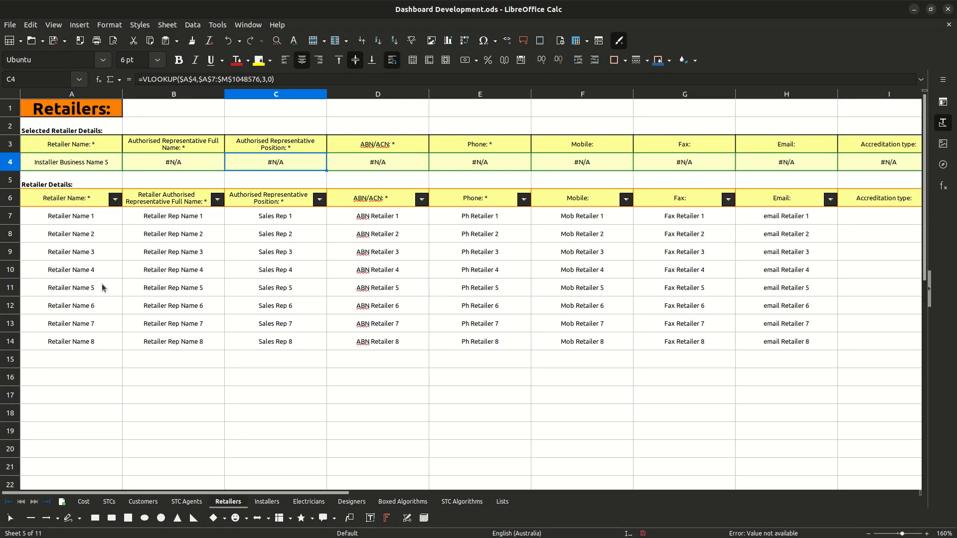
- Inspect where the Customers sheet's selected names in B4 and B5 come from, and look over the customer name list
left_click(143, 502)
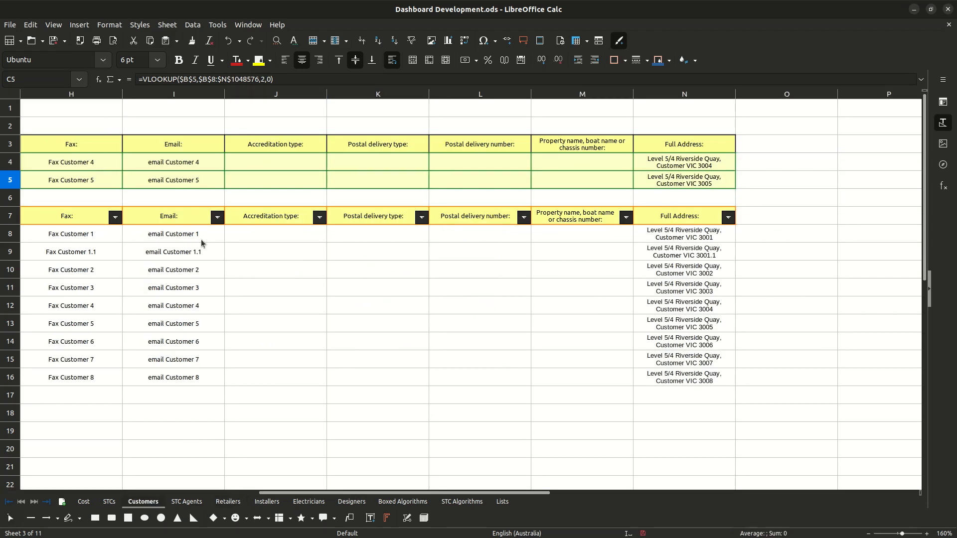
left_click_drag(362, 493, 149, 493)
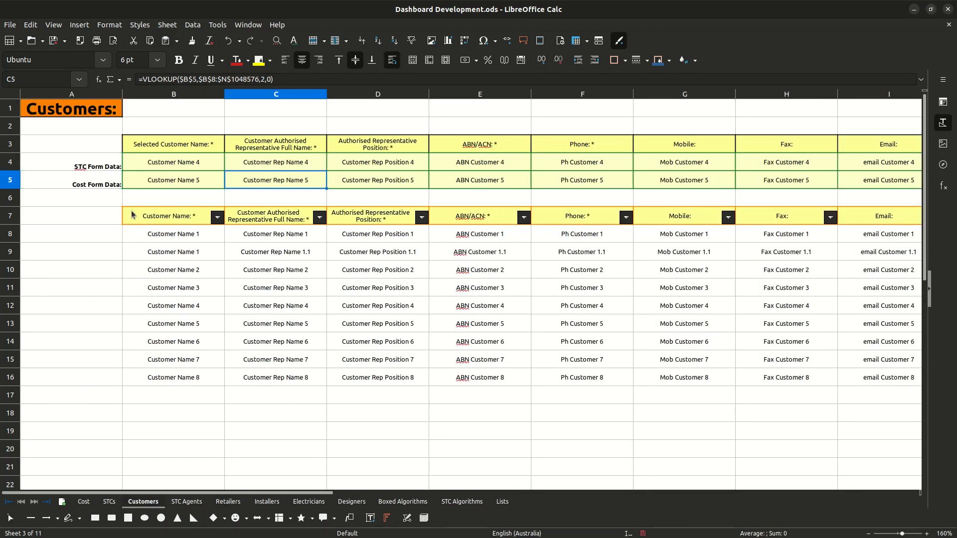
left_click(192, 165)
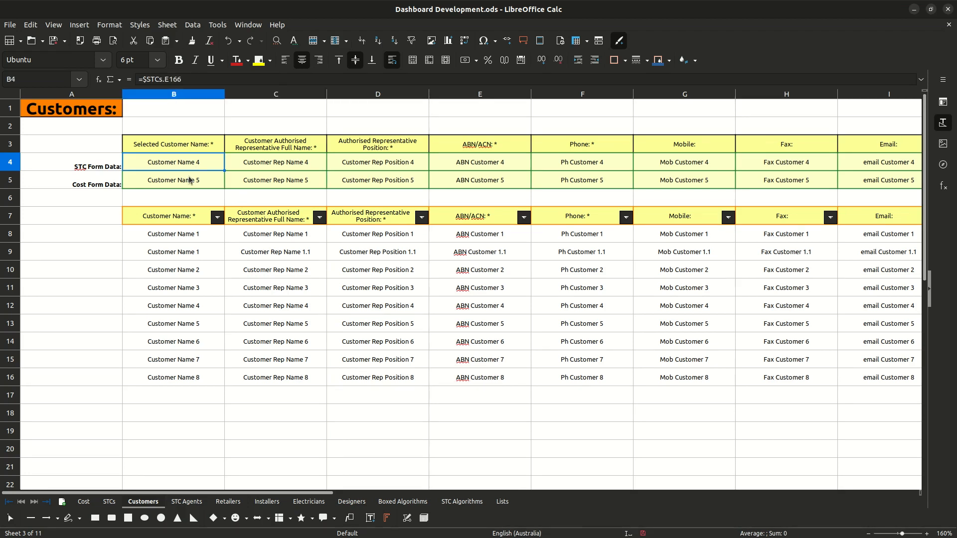
left_click(191, 180)
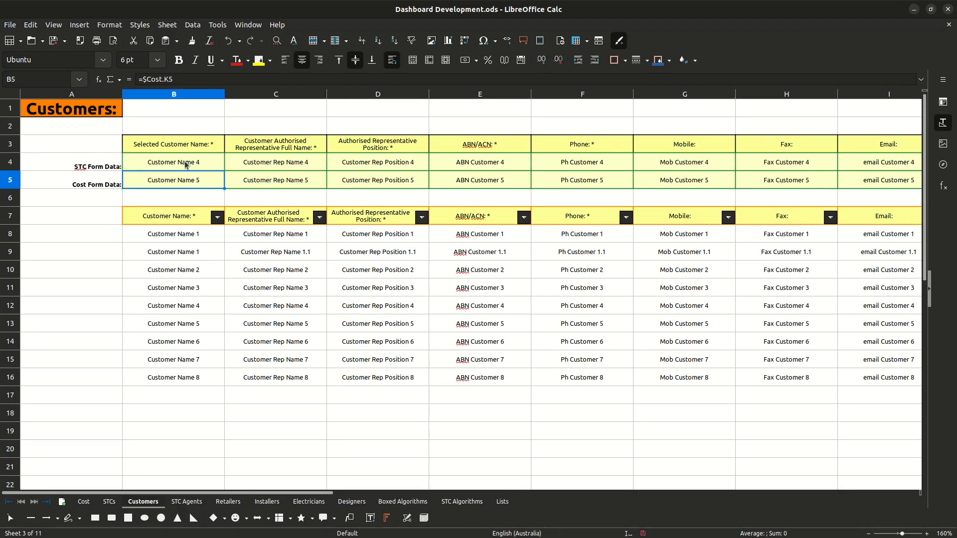
left_click(186, 165)
left_click_drag(181, 236, 185, 355)
- Inspect the Customers sheet's row 4 VLOOKUP formulas for representative name, position and ABN/ACN
left_click(281, 163)
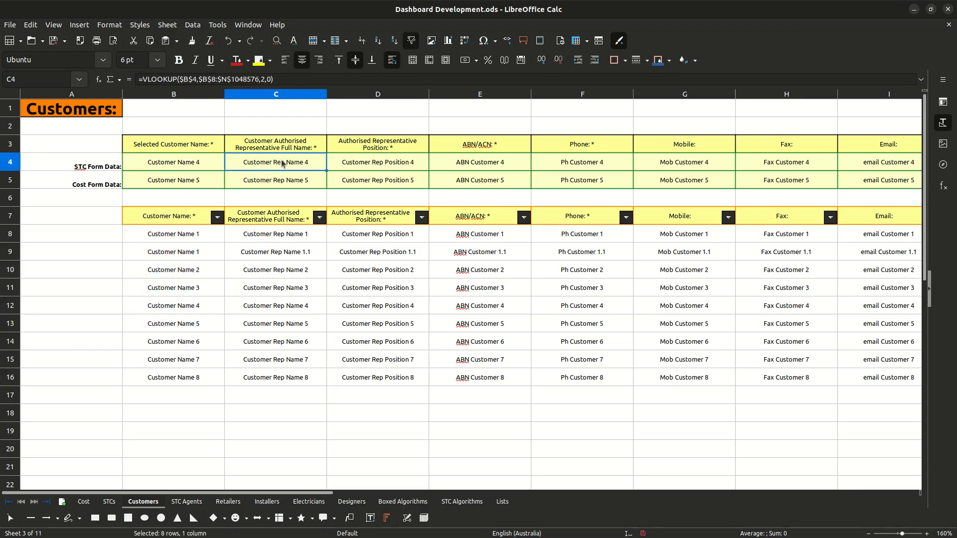
left_click(369, 165)
left_click(463, 165)
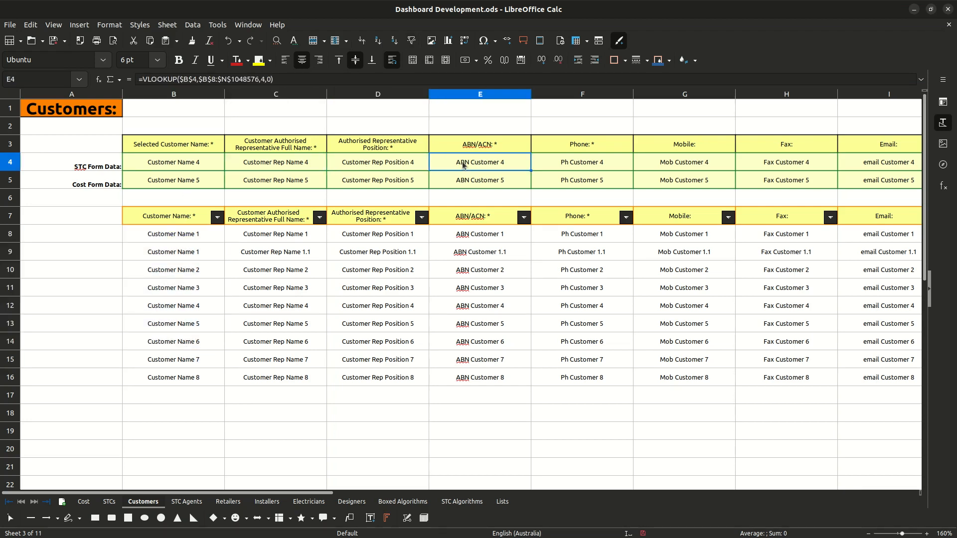
double_click(500, 164)
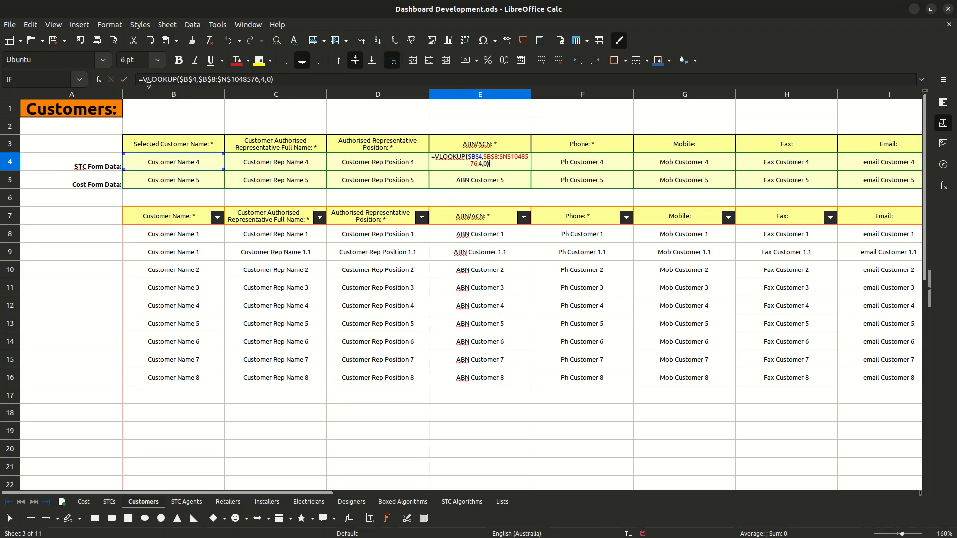
left_click(111, 80)
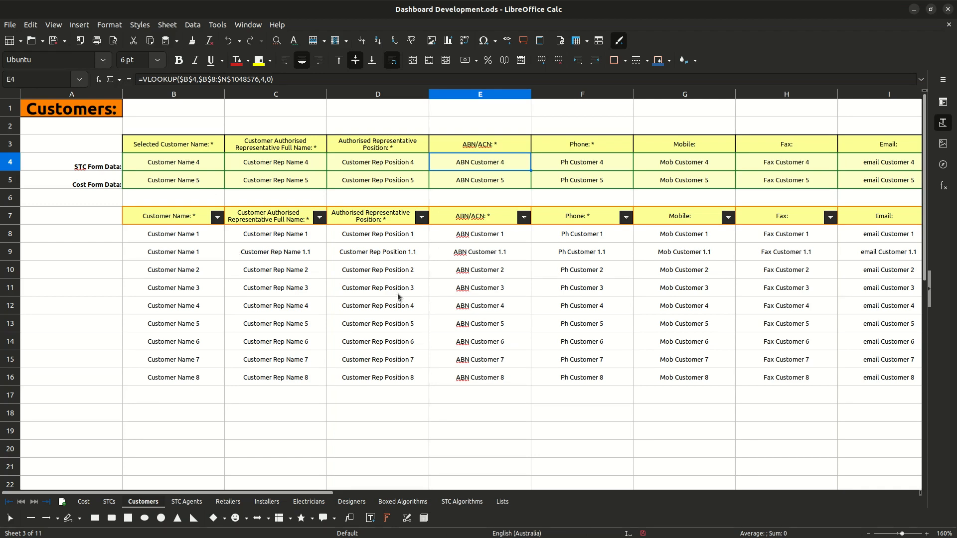
- On the Cost sheet's quotation, set the customer's To field to Customer Name 3 and Contact to Customer Rep Name 3
left_click(84, 501)
left_click(293, 151)
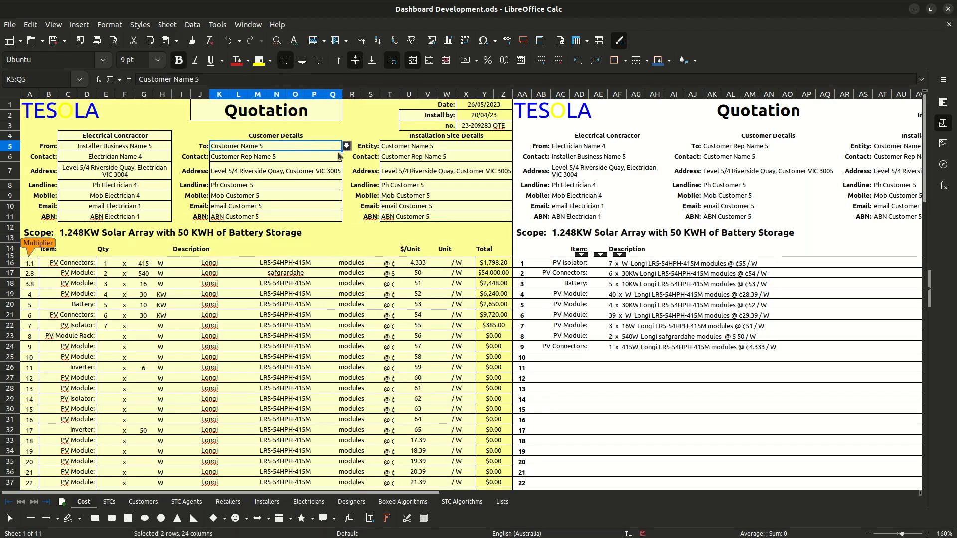
left_click(347, 146)
left_click(282, 169)
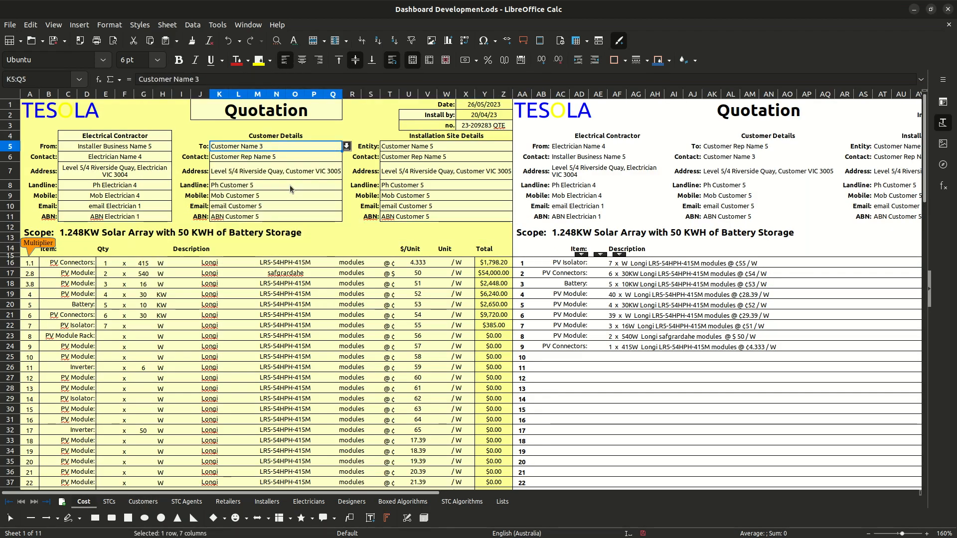
left_click(284, 158)
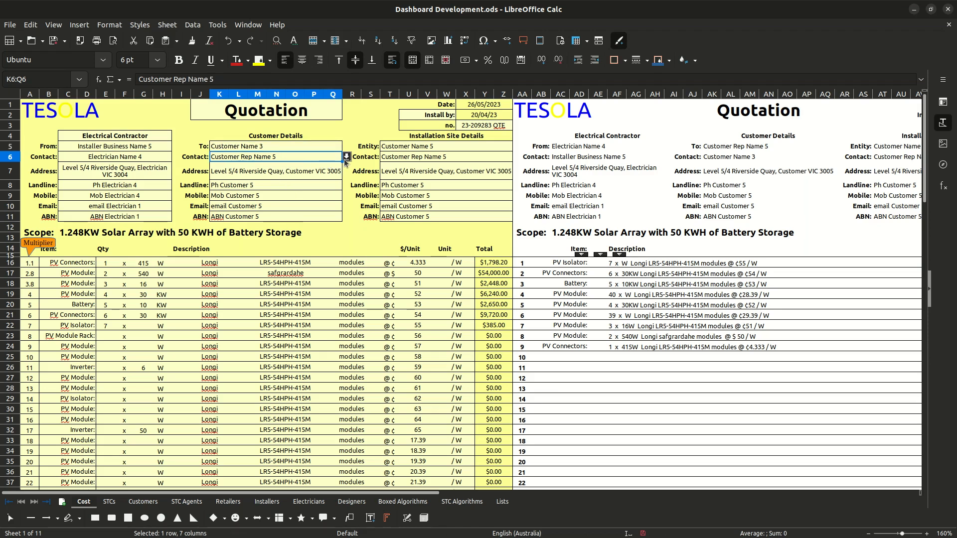
left_click(344, 159)
left_click(319, 164)
- Set the quotation's customer address to the listed address belonging to Customer Name 3
left_click(299, 171)
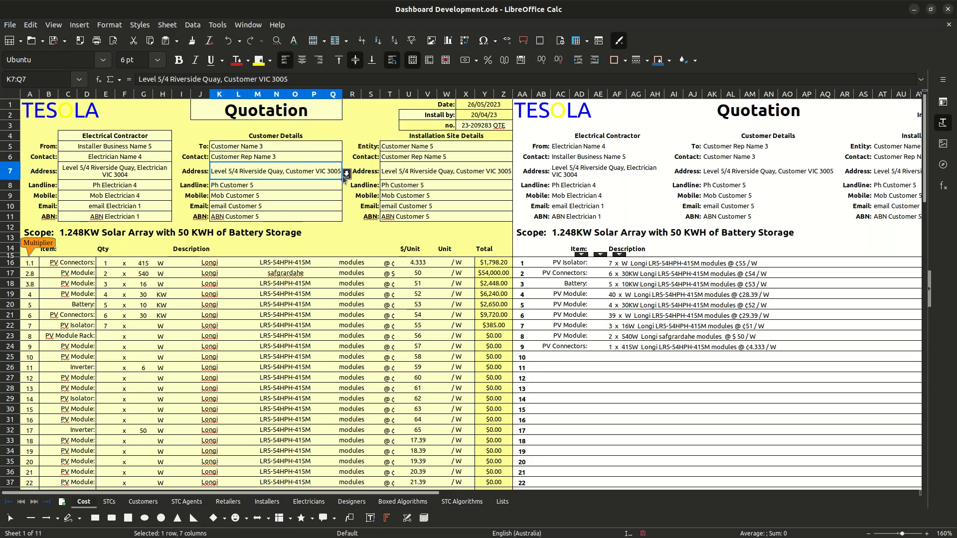
left_click(347, 173)
left_click(319, 187)
left_click(318, 188)
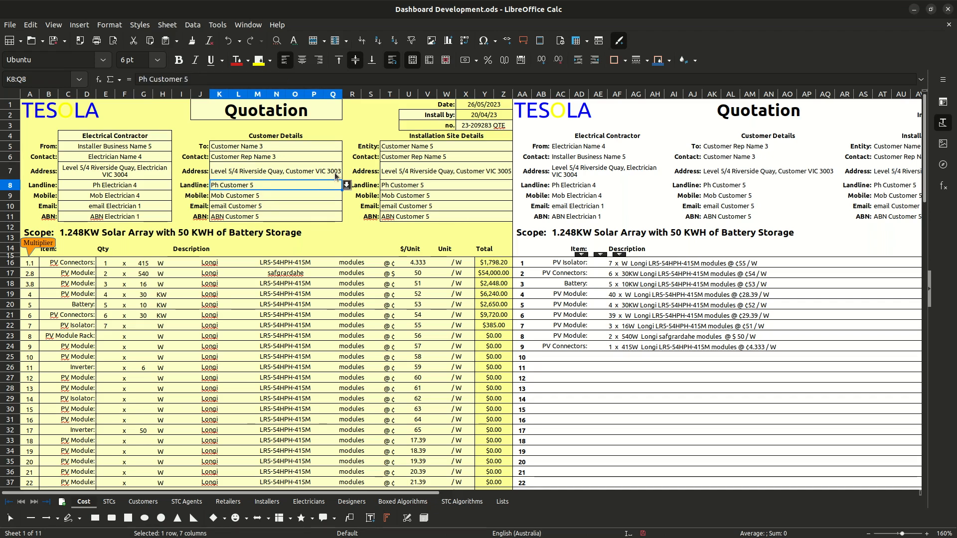
left_click(339, 171)
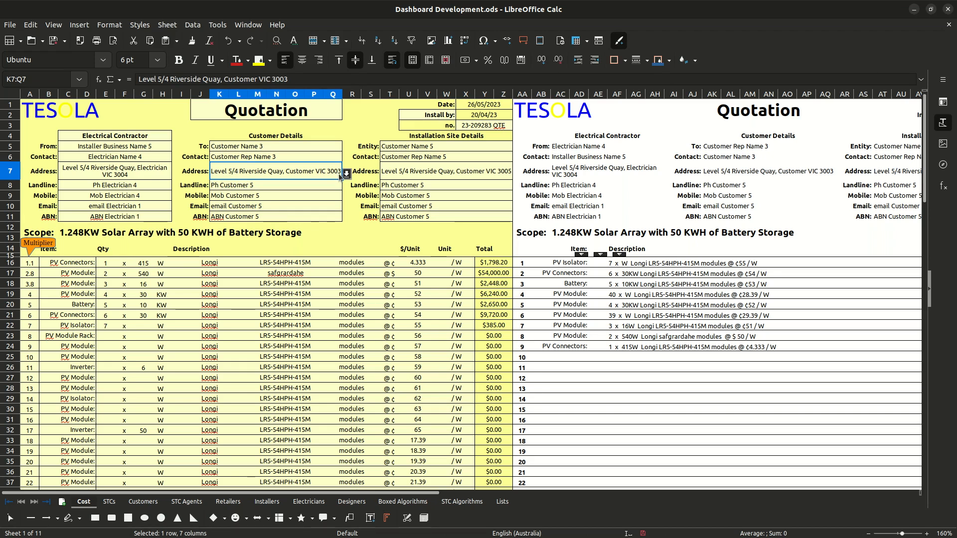
- Set the quotation customer's landline to Ph Customer 3 and mobile to Mob Customer 3
left_click(332, 187)
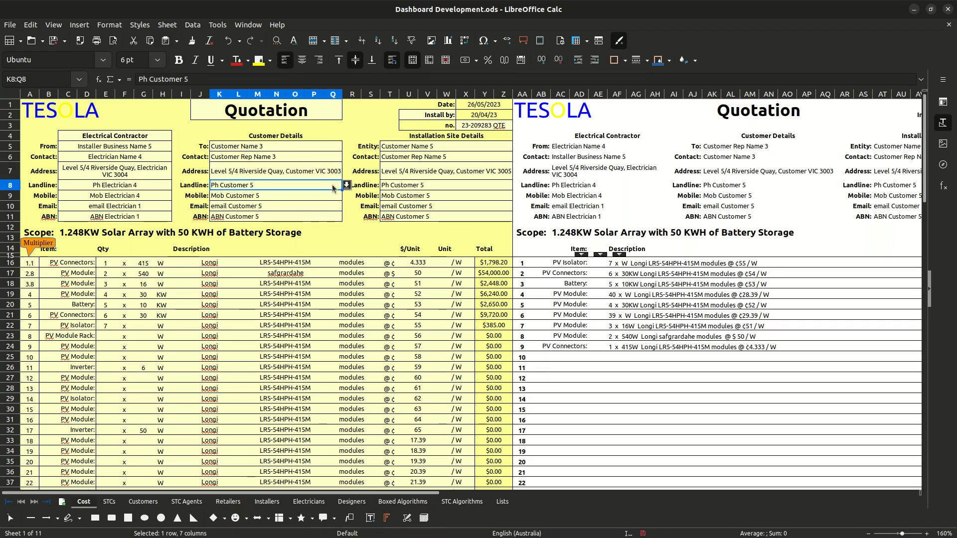
left_click(346, 185)
left_click(312, 195)
left_click(340, 198)
left_click(347, 196)
left_click(314, 207)
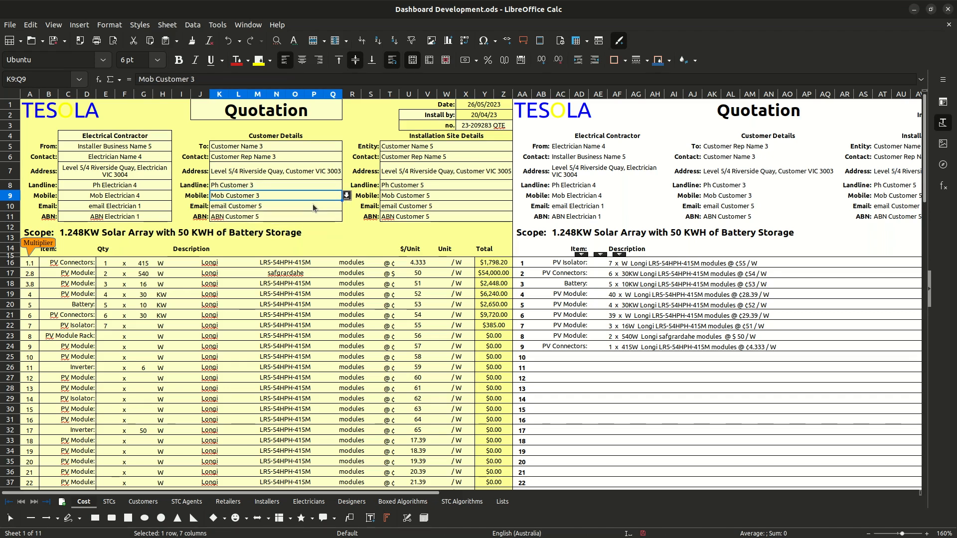
- Set the quotation customer's email to email Customer 3 and ABN to ABN Customer 3
left_click(319, 206)
left_click(346, 206)
left_click(318, 215)
left_click(306, 216)
left_click(347, 217)
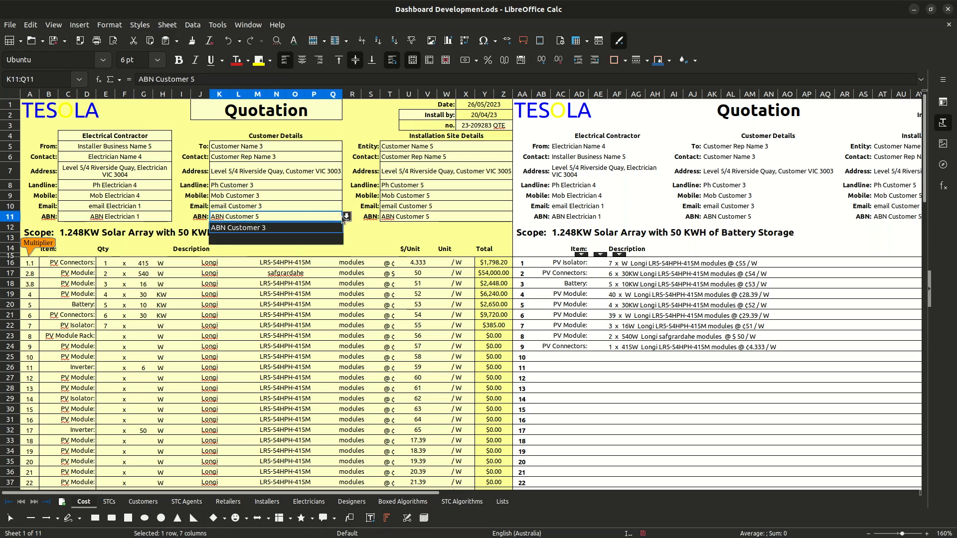
left_click(297, 228)
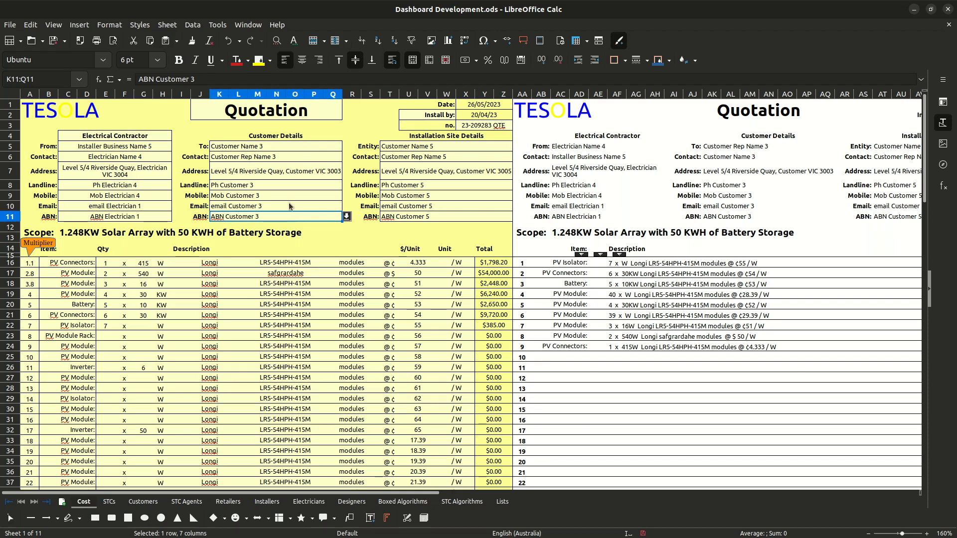
- Check the Cost Form Data row on the Customers sheet and the source reference of its selected customer name
scroll(289, 206, "up", 1)
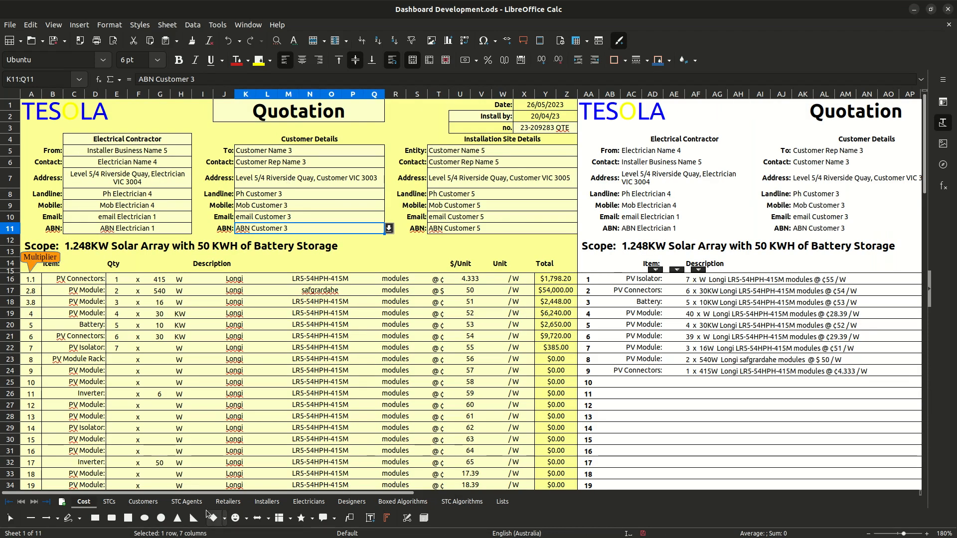
left_click(141, 503)
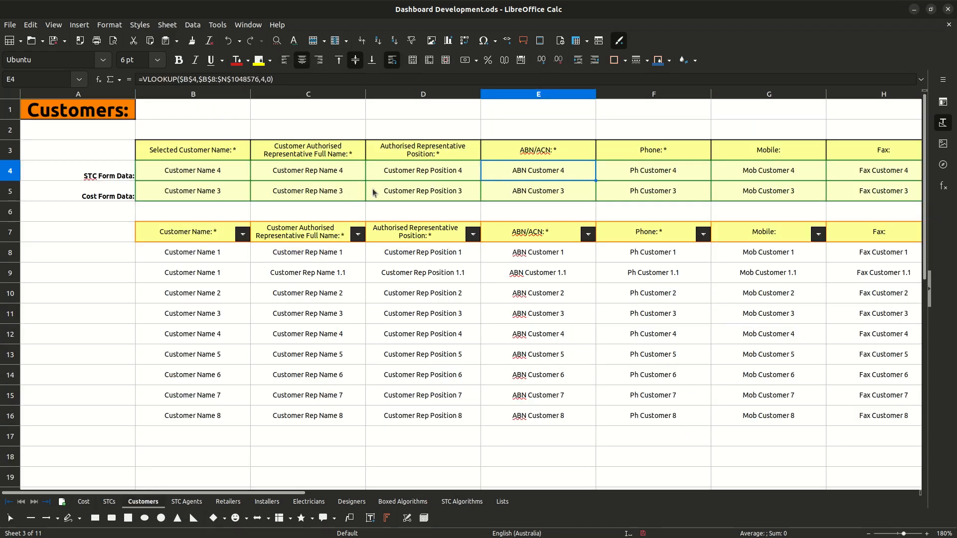
left_click(203, 194)
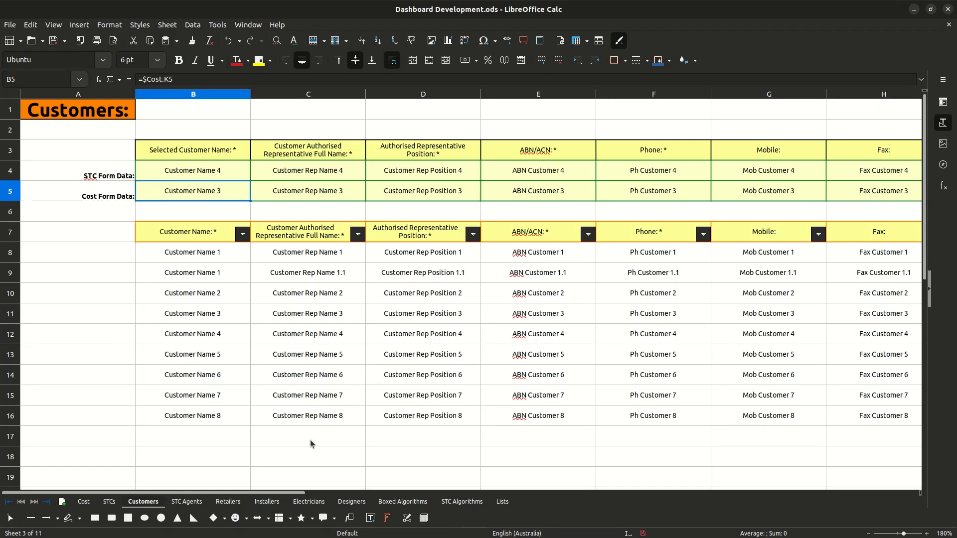
- Inspect the STC Agents sheet's Cost Form Data VLOOKUP formulas for representative name and position
left_click(186, 502)
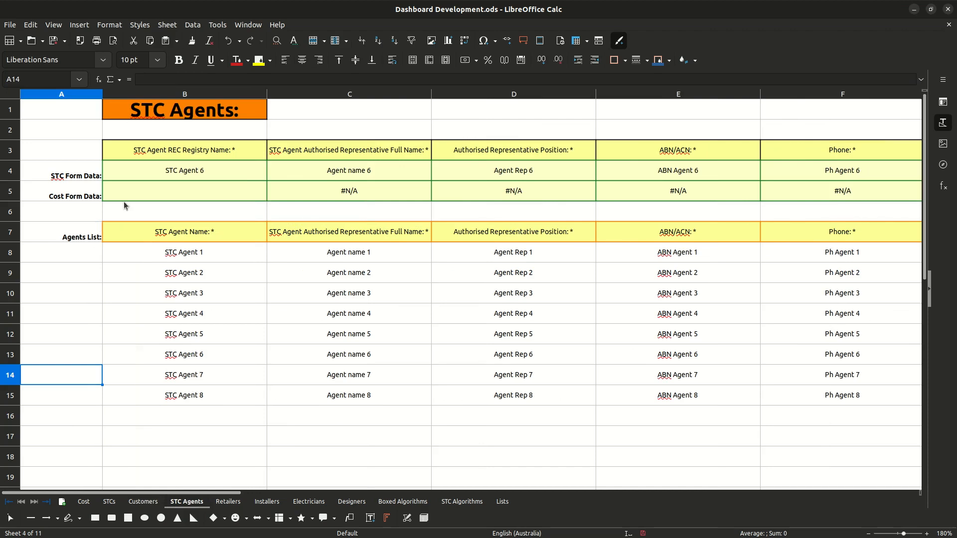
left_click(311, 196)
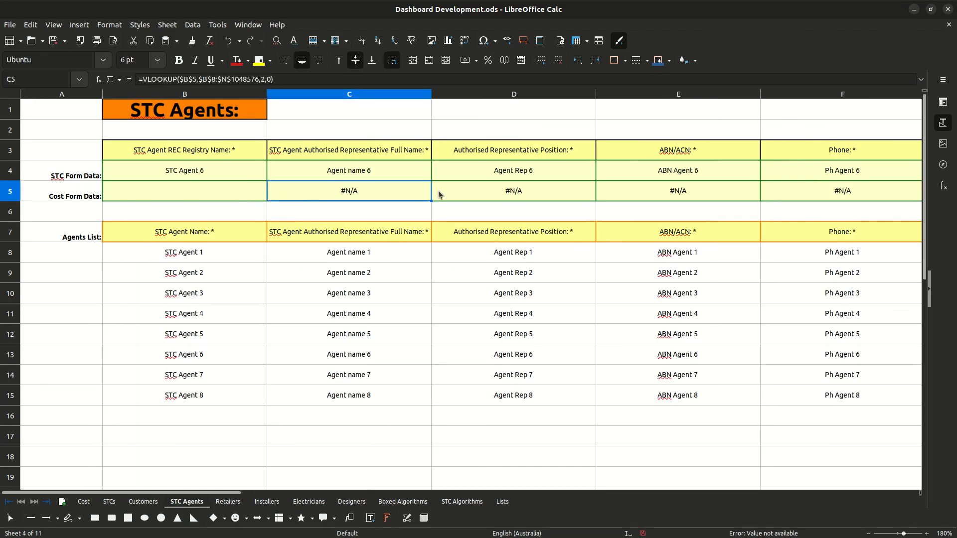
left_click(481, 196)
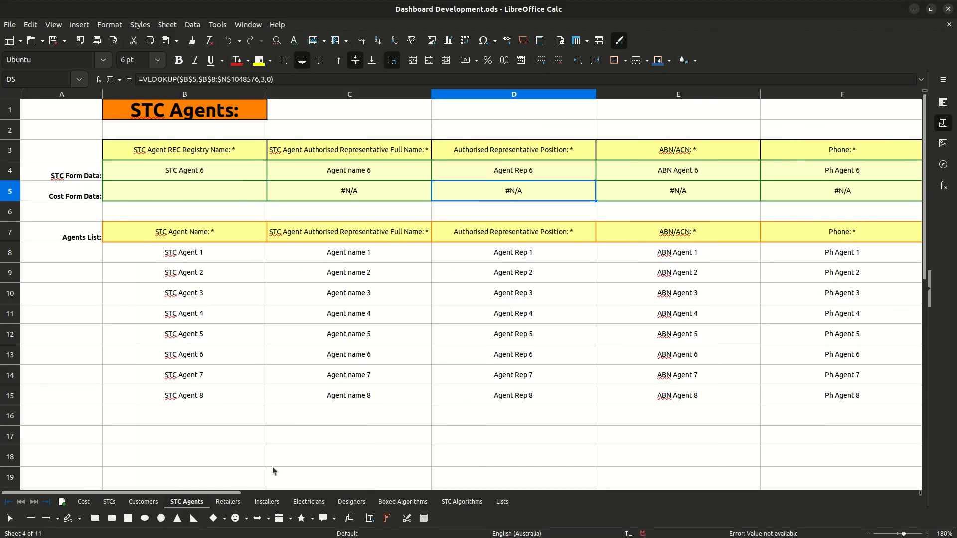
- Insert a blank row above row 5 on the Retailers sheet
left_click(228, 502)
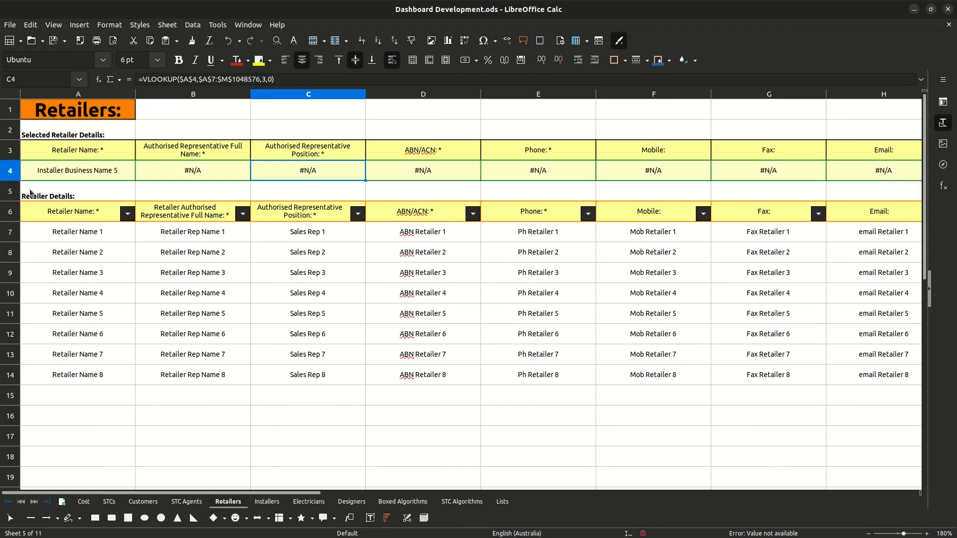
left_click(9, 192)
right_click(9, 191)
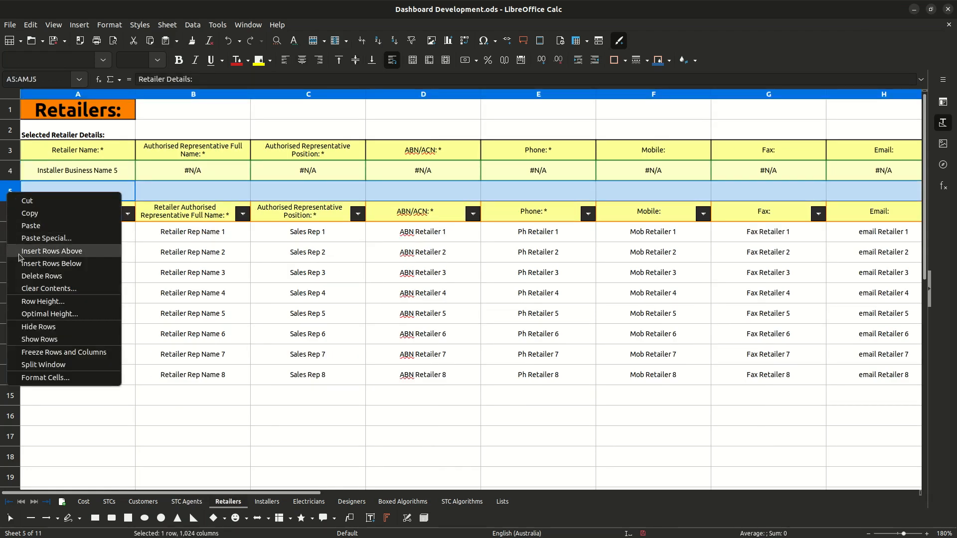
left_click(18, 253)
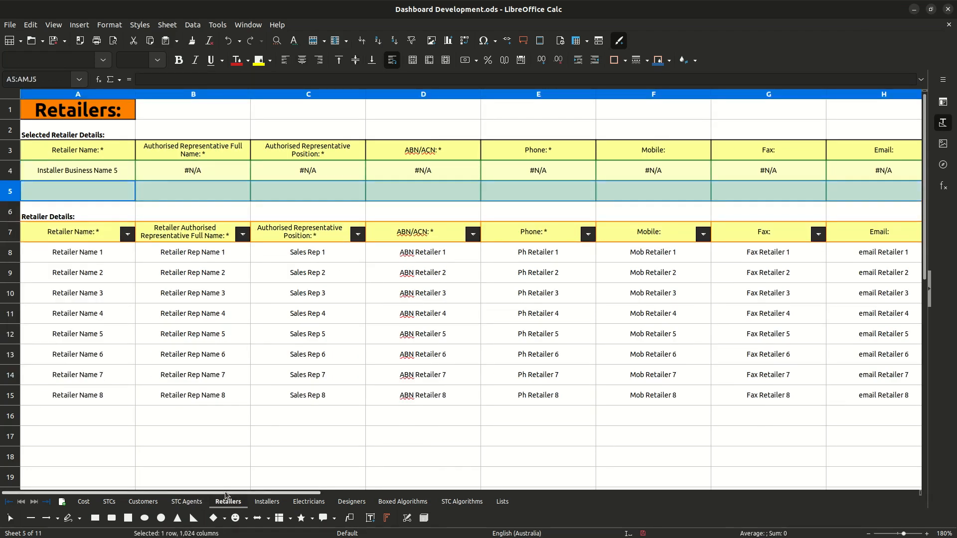
- Copy the labels in A4:A7 of the STC Agents sheet into a new blank first column of the Retailers sheet, starting at A4
key("ctrl+Page_Up")
left_click_drag(60, 176, 62, 231)
right_click(61, 232)
left_click(69, 250)
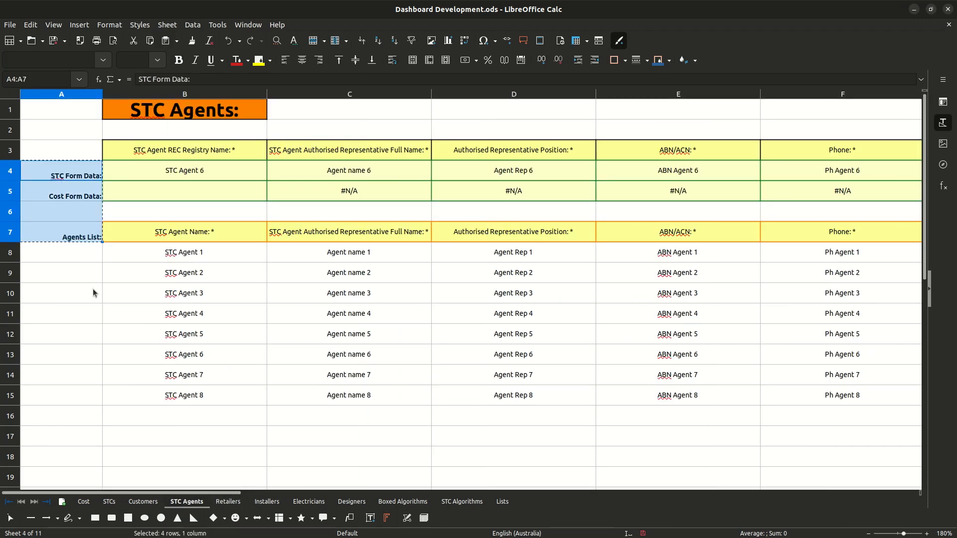
left_click(225, 502)
right_click(69, 179)
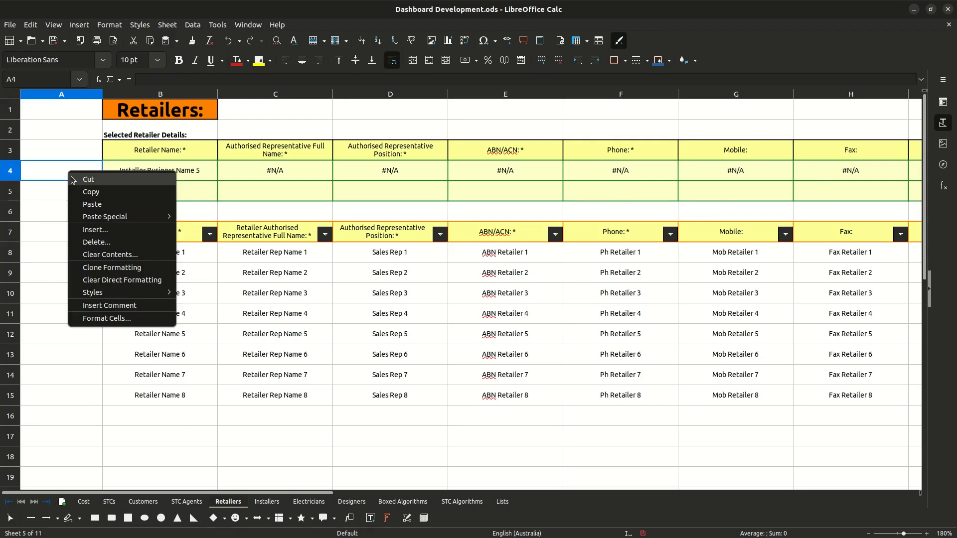
left_click(87, 202)
left_click(73, 262)
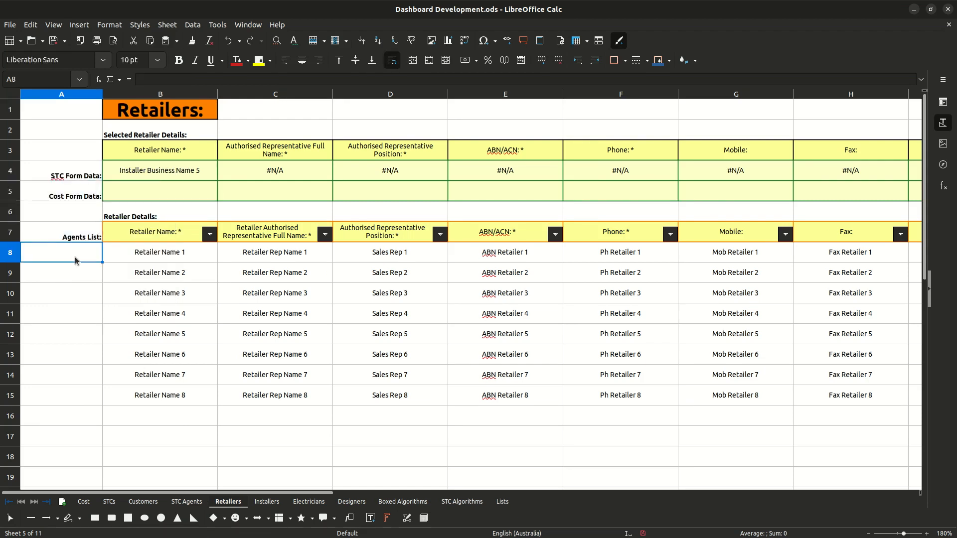
- Change the STC Form Data retailer name in B4 of the Retailers sheet to reference E8 on the STCs sheet
left_click(179, 173)
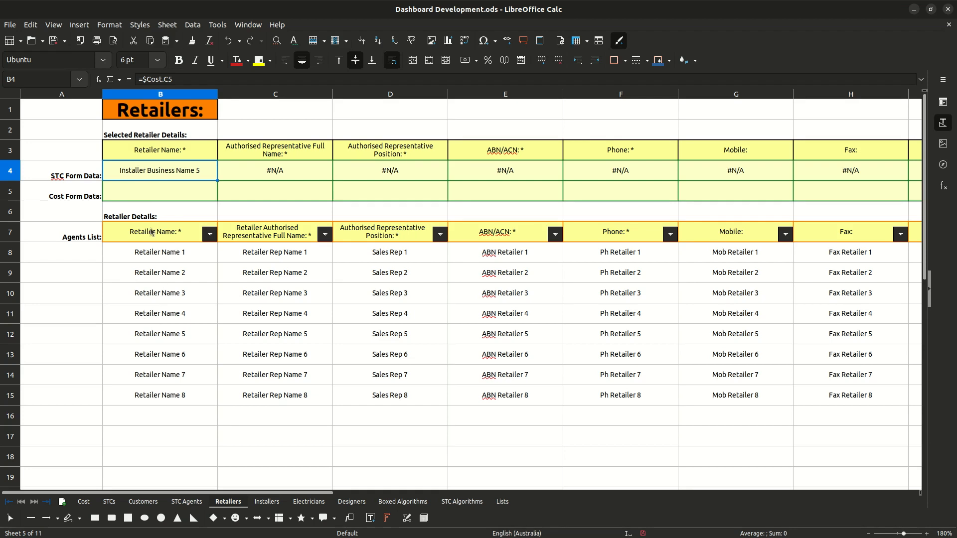
left_click(127, 81)
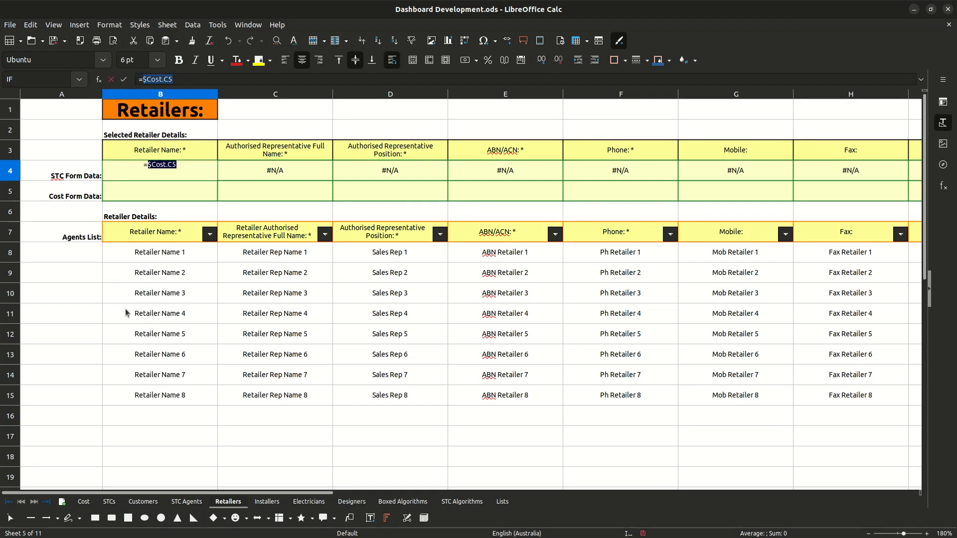
left_click(108, 501)
scroll(120, 347, "up", 13)
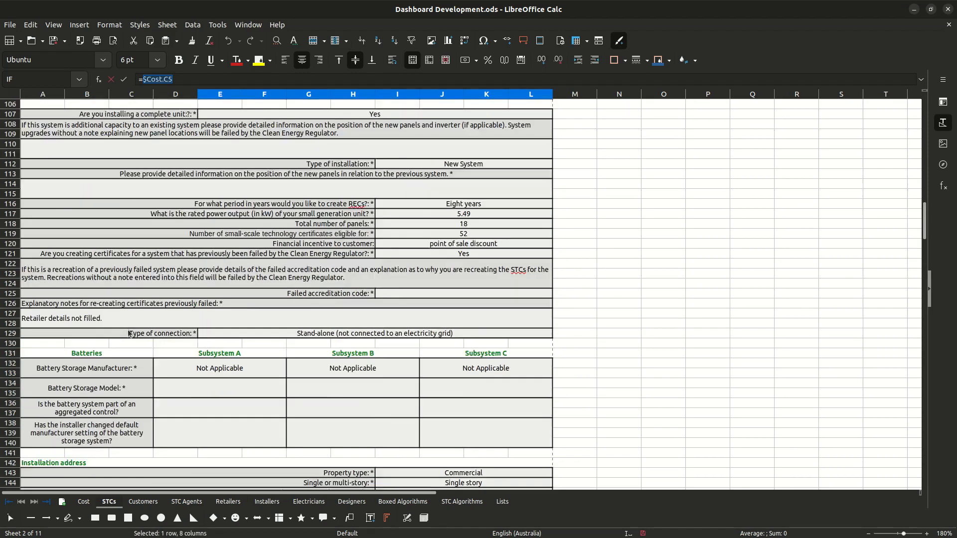
scroll(129, 334, "up", 20)
scroll(60, 309, "up", 3)
scroll(50, 294, "up", 4, "ctrl")
scroll(82, 272, "down", 2, "ctrl")
scroll(85, 266, "up", 2)
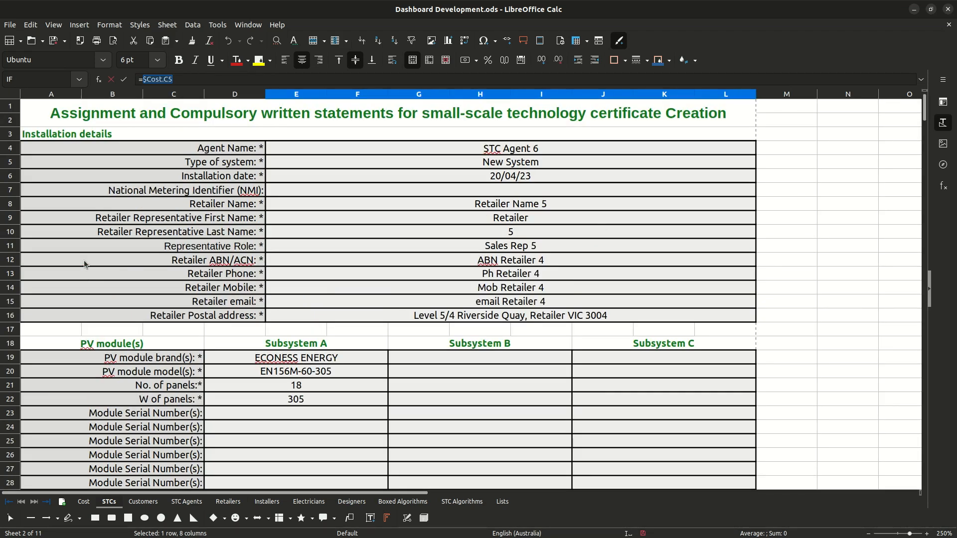
scroll(85, 261, "down", 4)
scroll(87, 263, "up", 4)
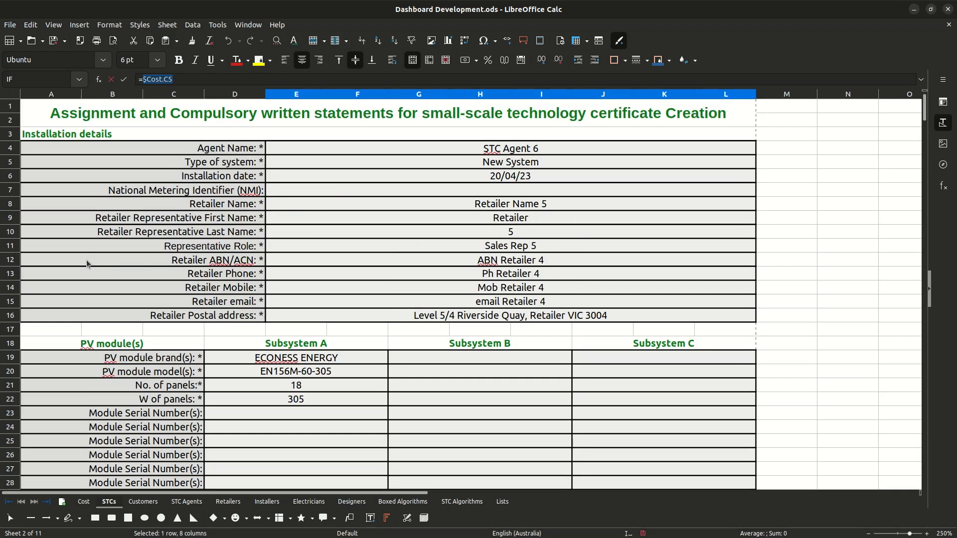
left_click(498, 206)
key("Return")
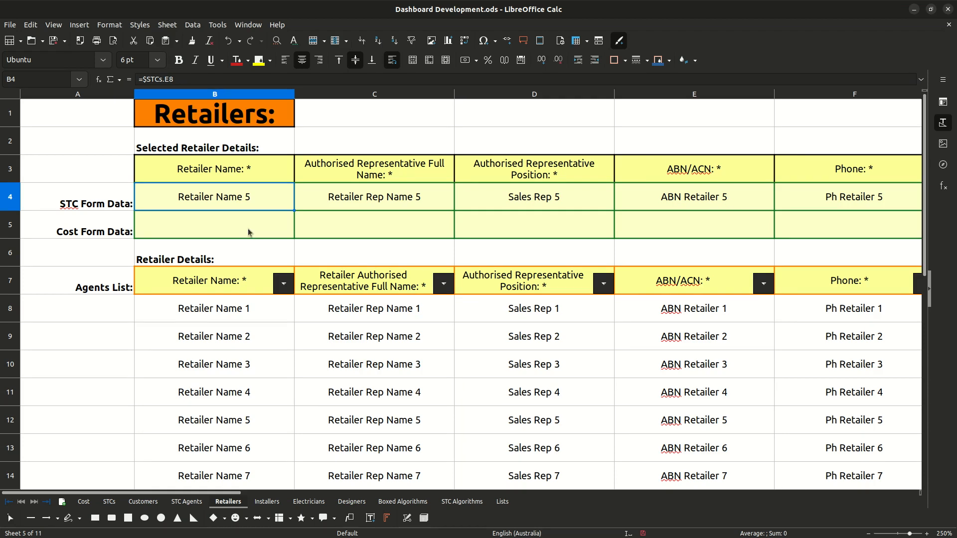
- Copy the Cost Form Data IF formula from B5 of the STC Agents sheet without altering that cell
left_click(229, 232)
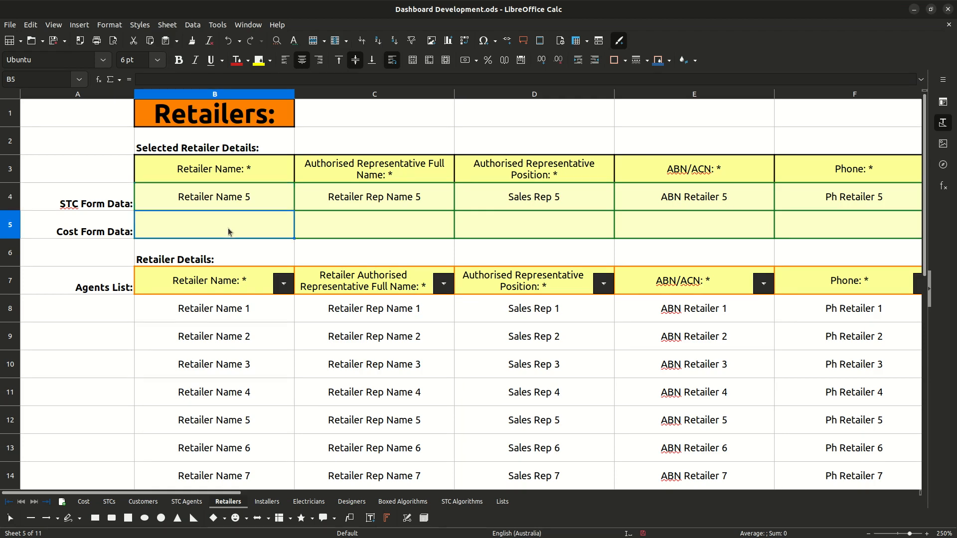
left_click(197, 503)
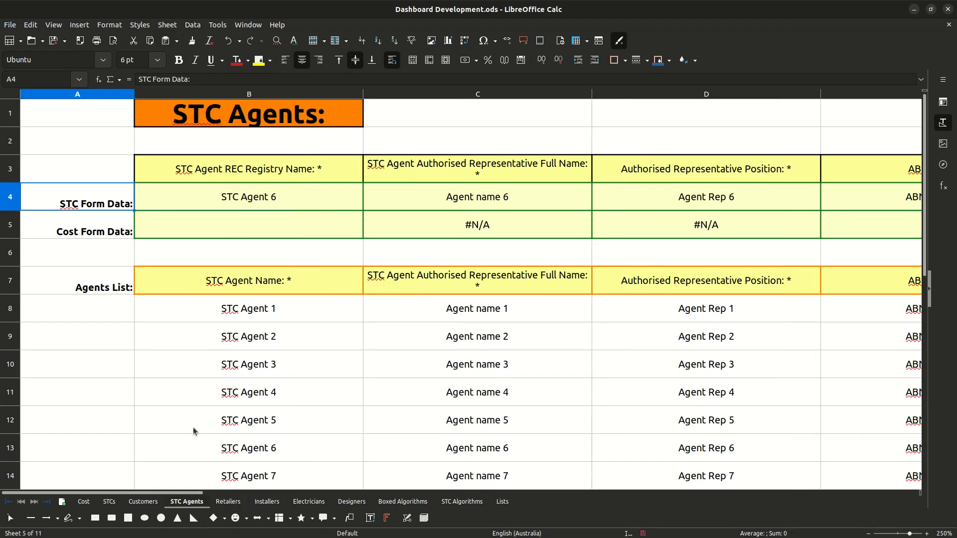
left_click(228, 226)
left_click(346, 79)
left_click_drag(315, 79, 139, 80)
right_click(154, 80)
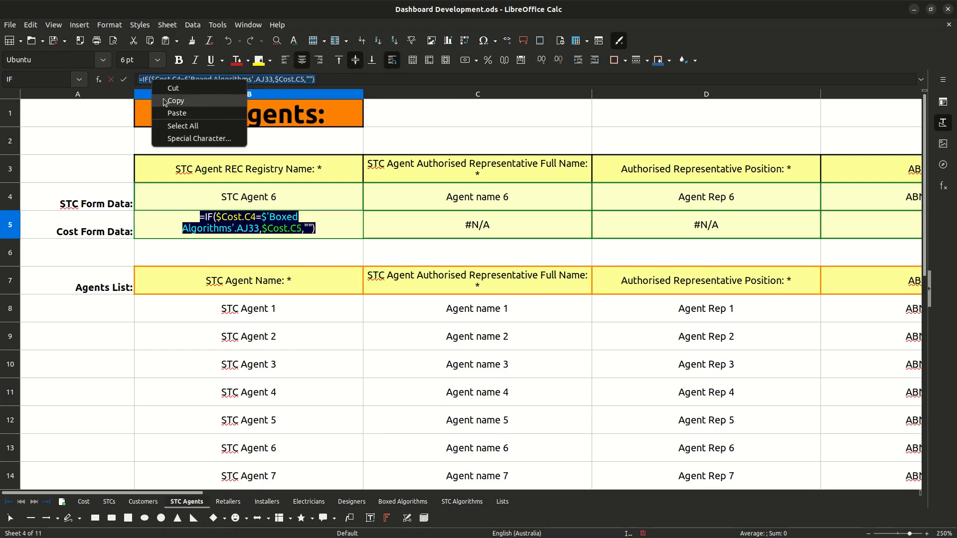
left_click(165, 102)
left_click(111, 79)
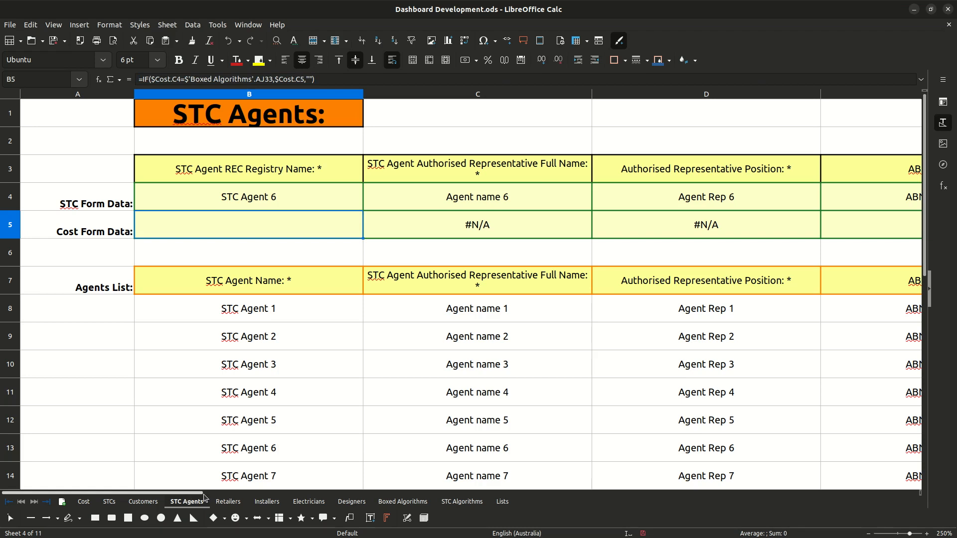
- Enter =IF($Cost.C4=$'Boxed Algorithms'.AJ33,$Cost.C5,"") in B5 of the Retailers sheet and check its references on the Cost sheet
left_click(228, 502)
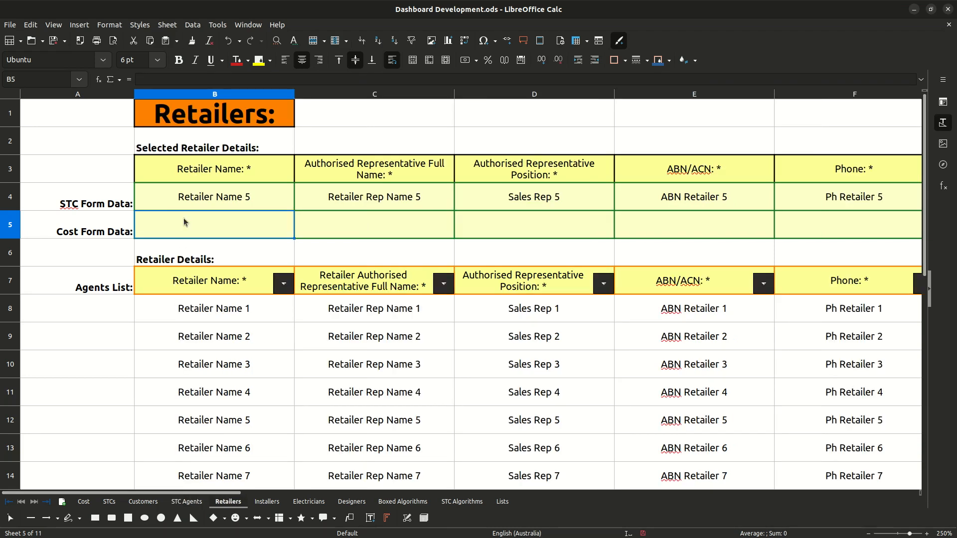
type("=")
right_click(153, 79)
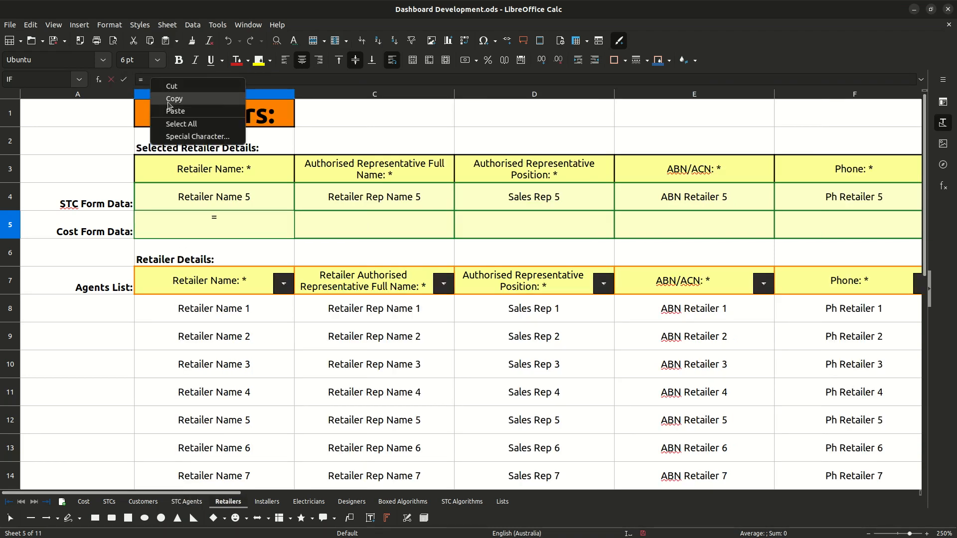
left_click(167, 110)
key("BackSpace")
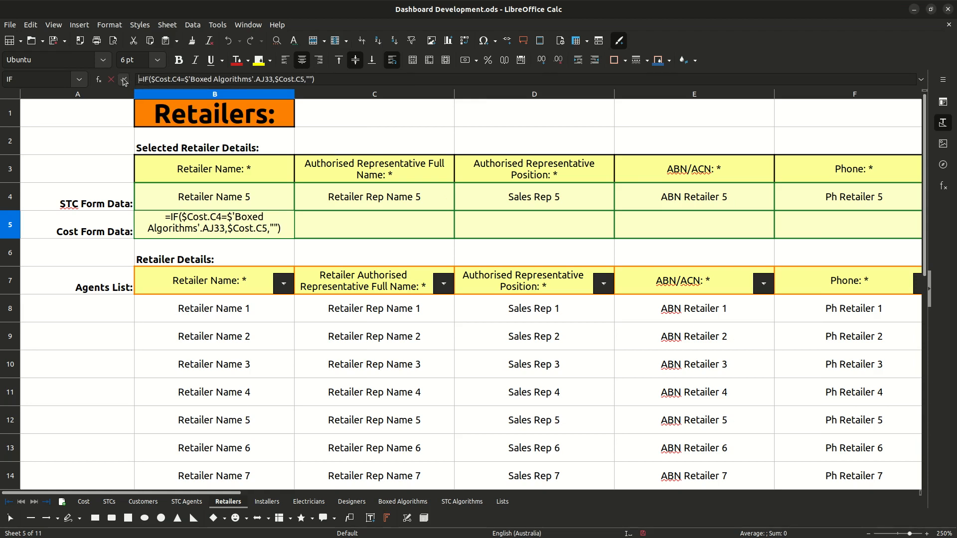
left_click(209, 230)
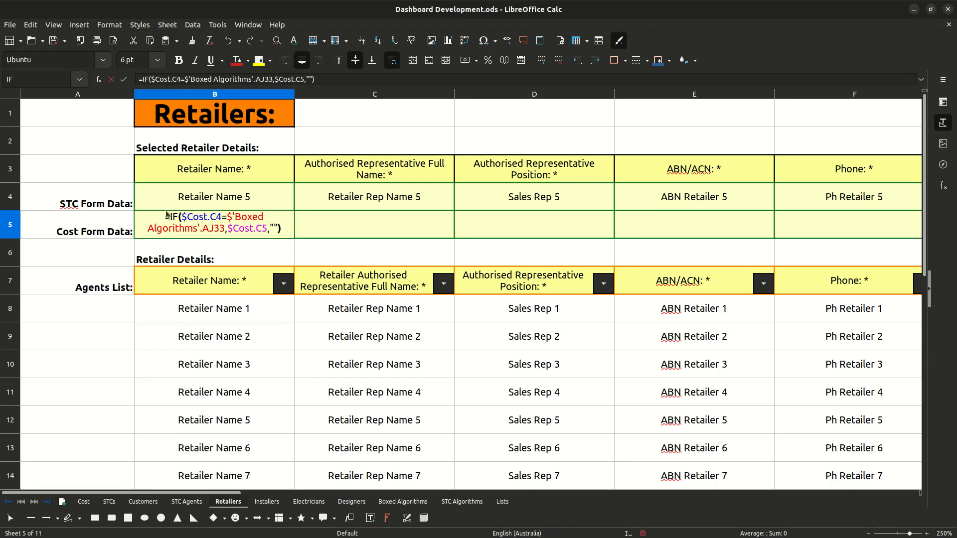
left_click(83, 501)
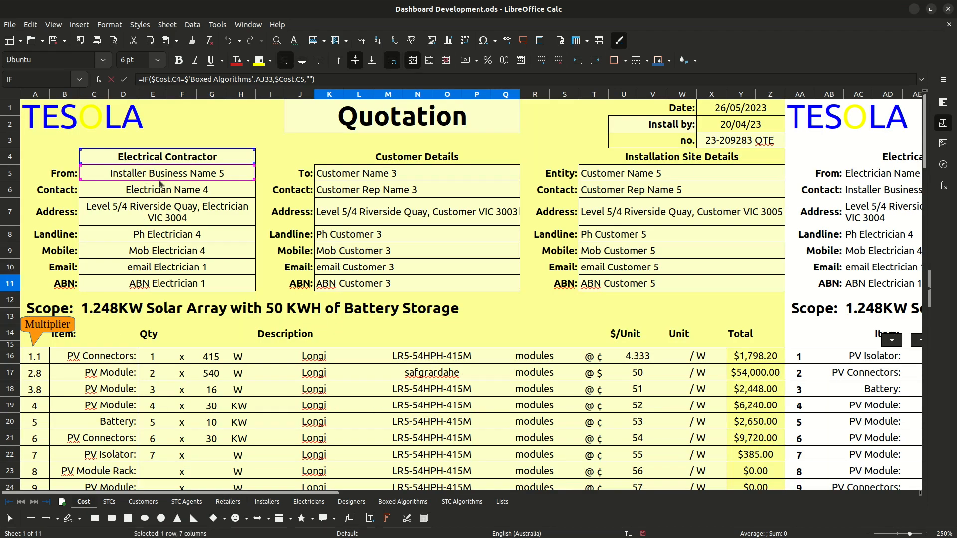
left_click(228, 501)
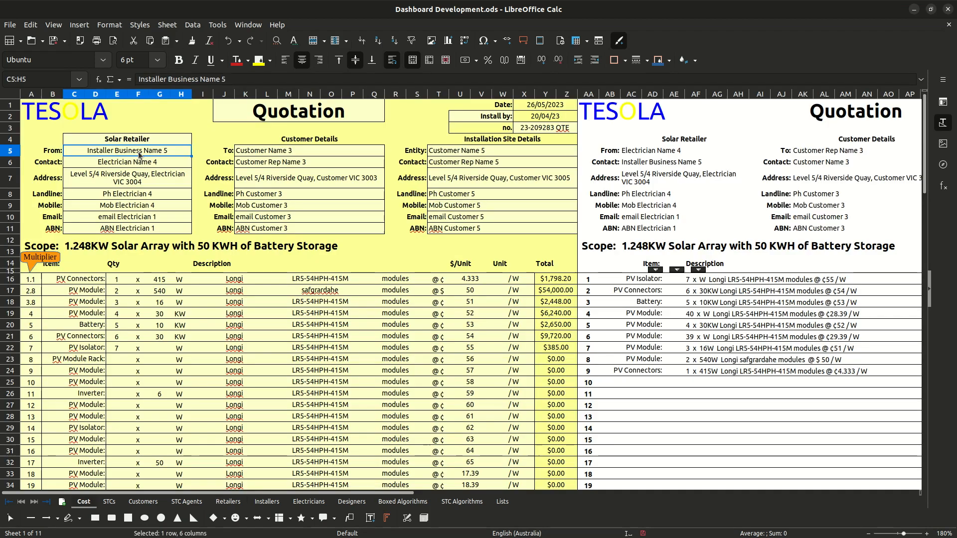
- Check the options offered by the Solar Retailer's From selection list in C5 of the Cost sheet
left_click(141, 155)
left_click(195, 151)
left_click(173, 151)
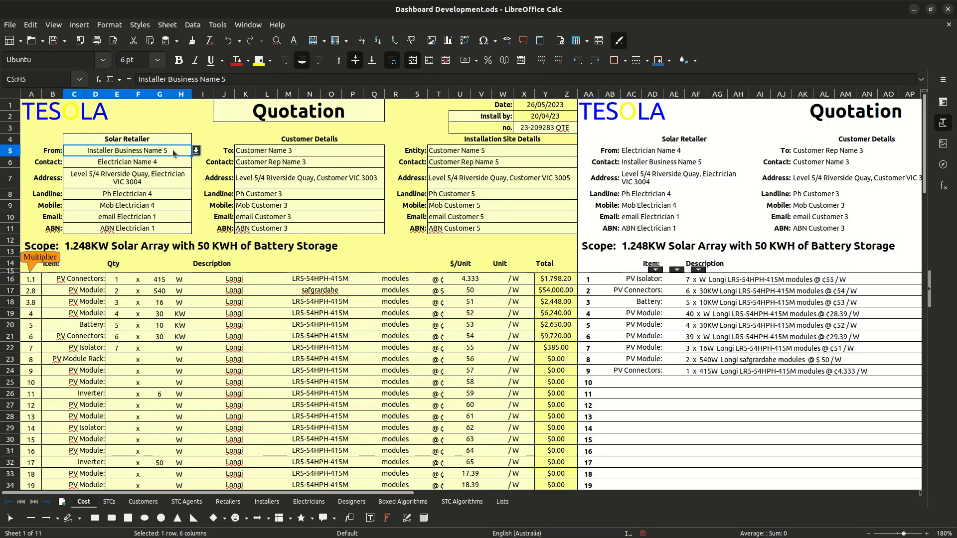
key("alt+Down")
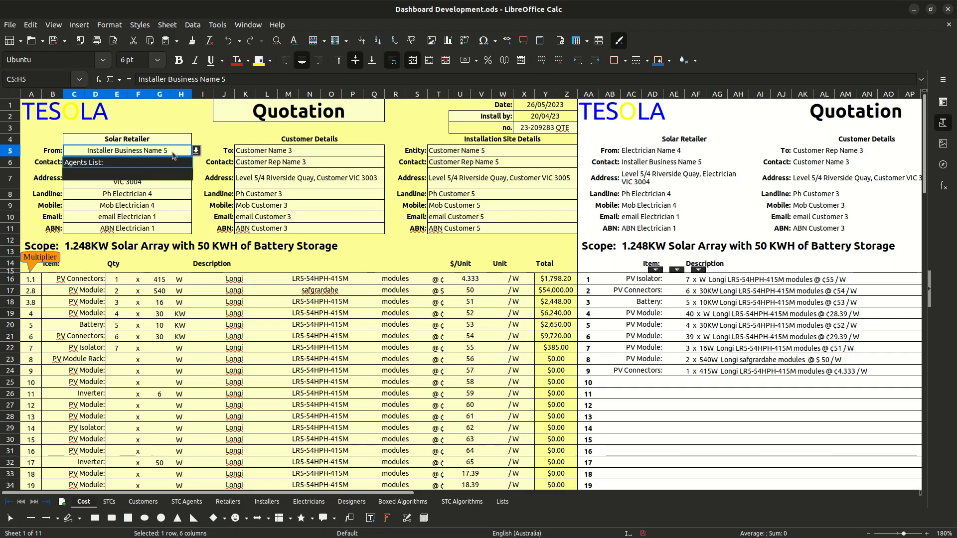
key("Escape")
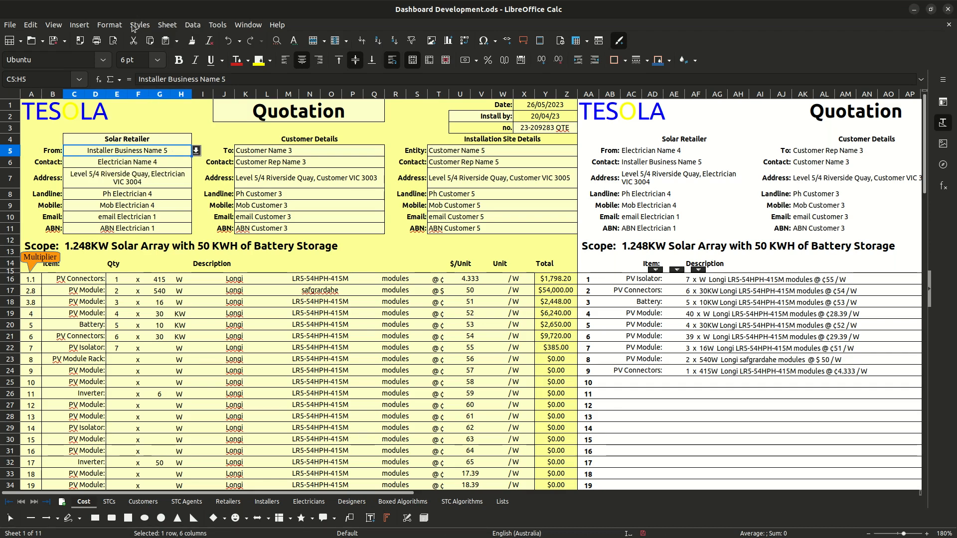
- Examine the validity source formula behind the Solar Retailer's From cell and the cell it refers to
left_click(193, 25)
left_click(216, 164)
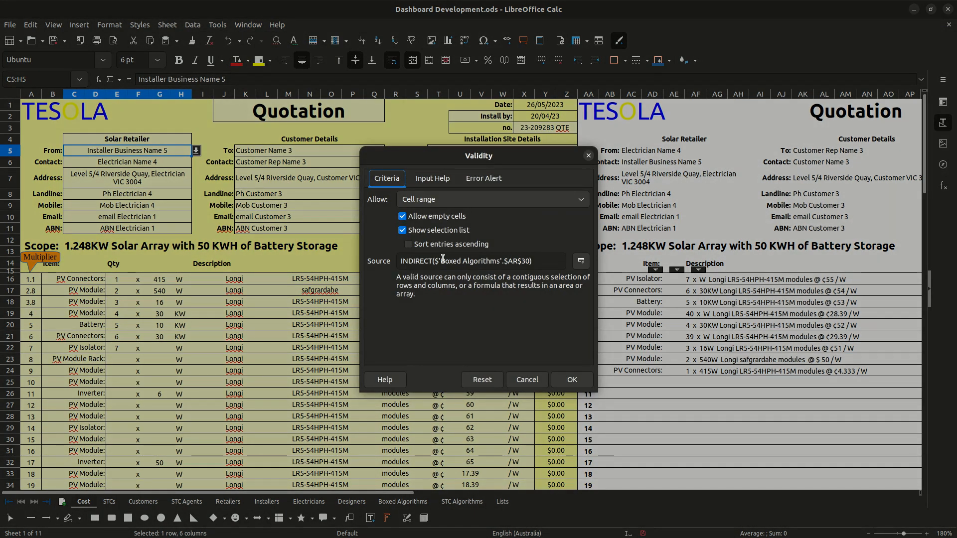
left_click_drag(401, 262, 434, 264)
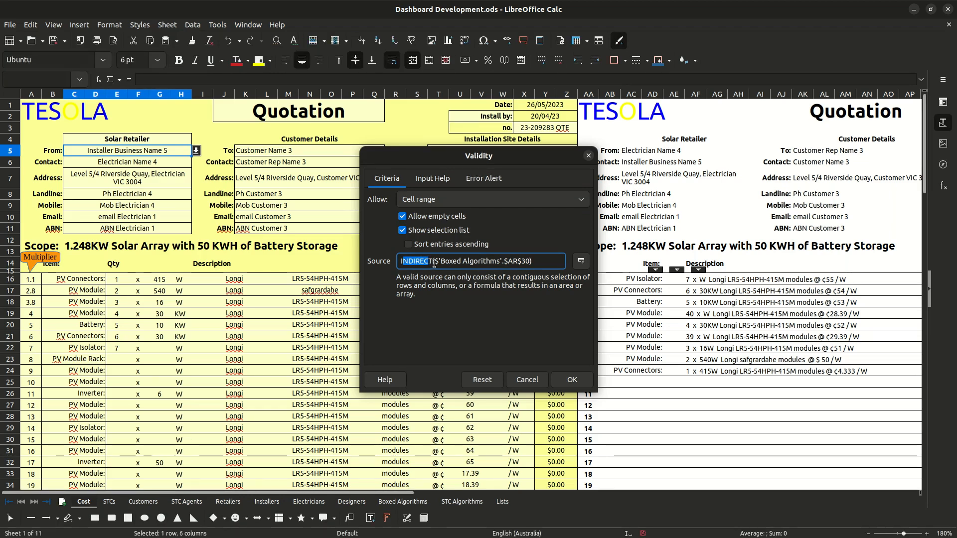
left_click_drag(434, 263, 529, 261)
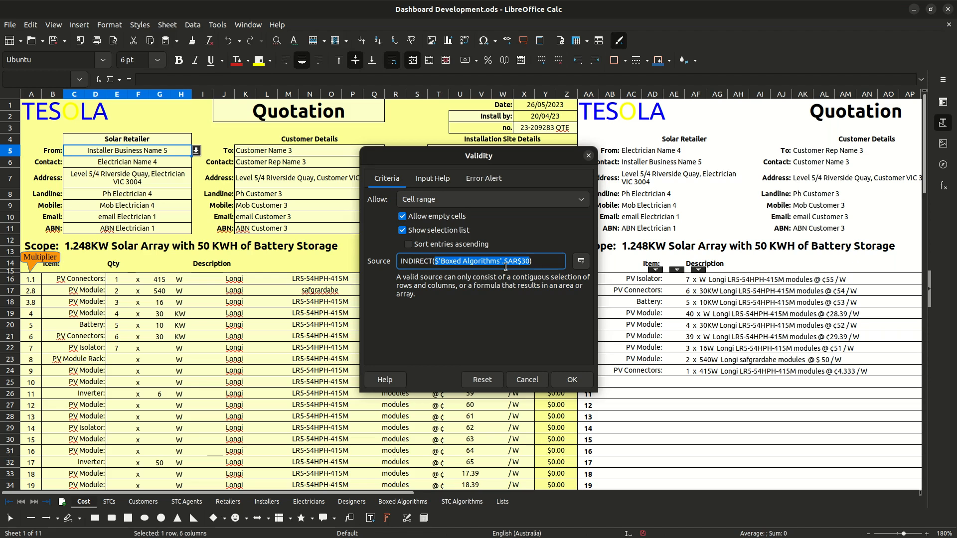
left_click(589, 156)
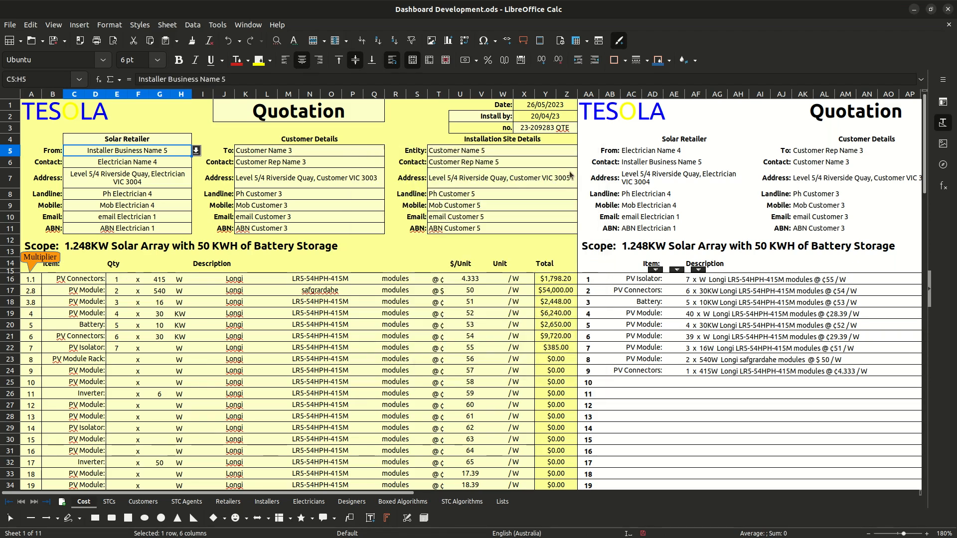
- Inspect the concatenated range reference in AR30 of the Boxed Algorithms sheet and compare it with the From cell's validity source
left_click(420, 502)
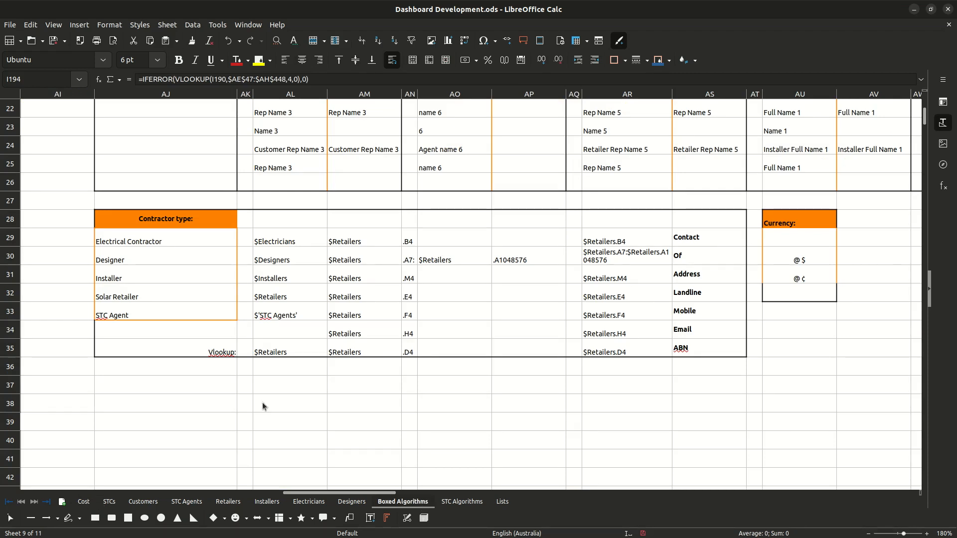
left_click(614, 256)
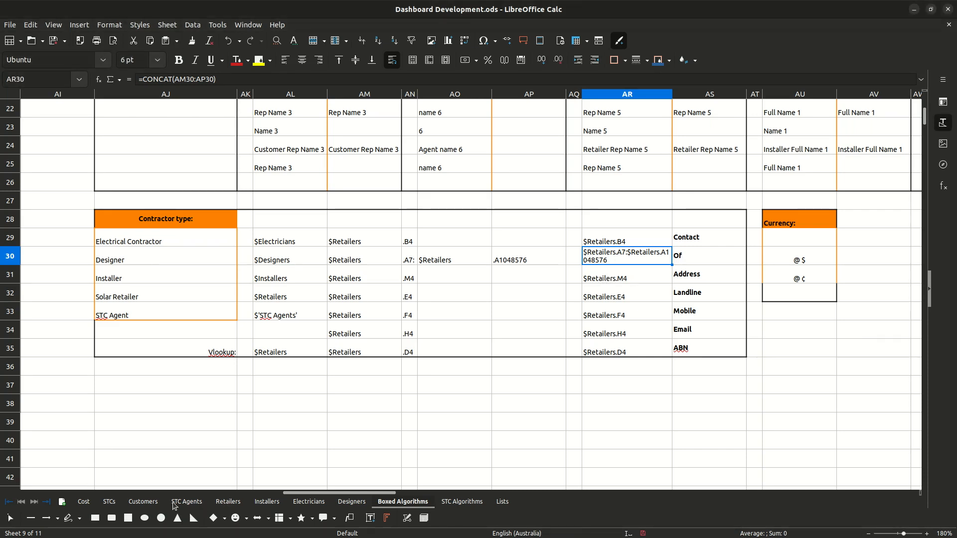
left_click(83, 502)
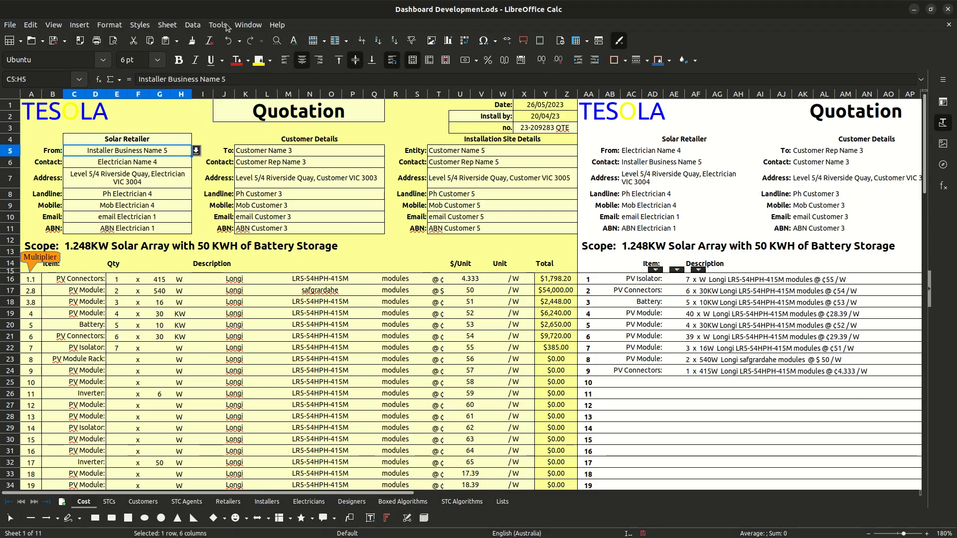
left_click(193, 25)
left_click(211, 164)
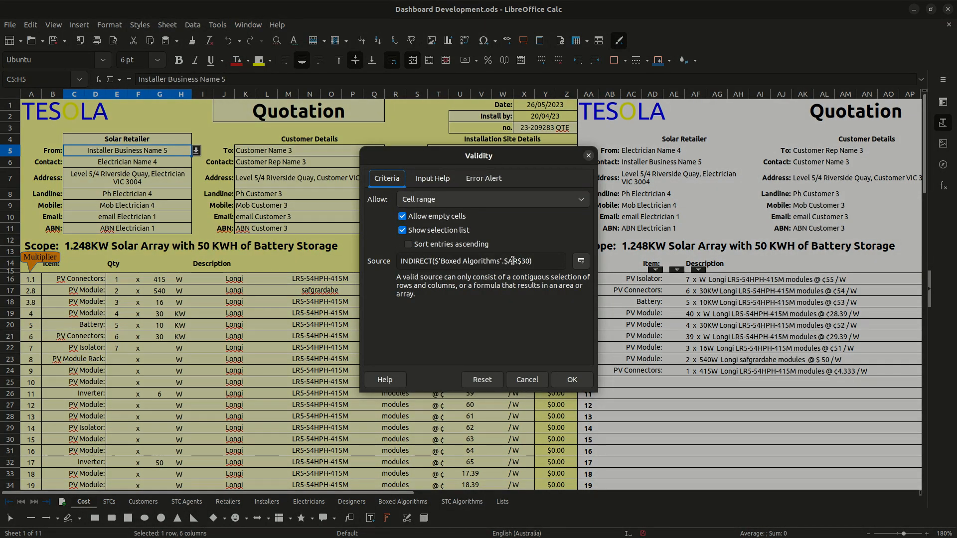
left_click(589, 157)
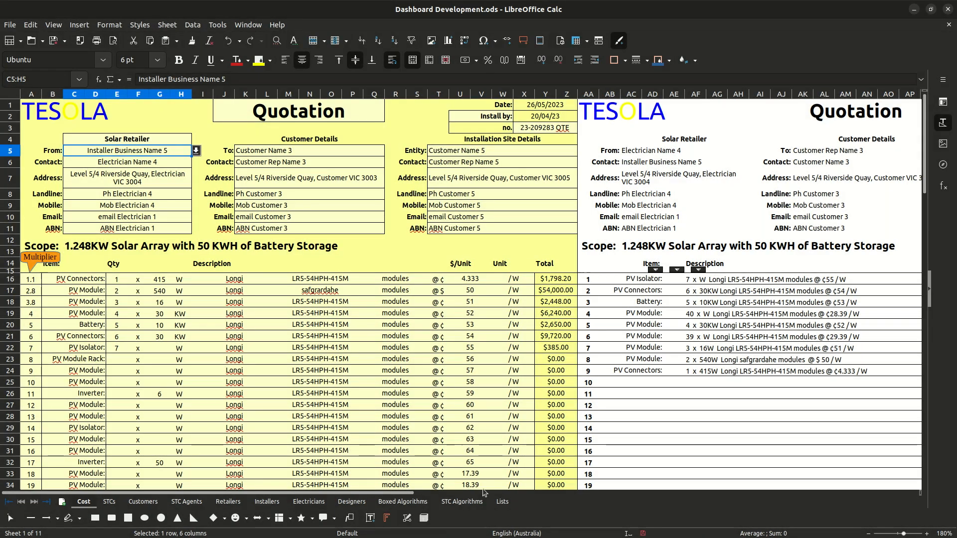
left_click(228, 502)
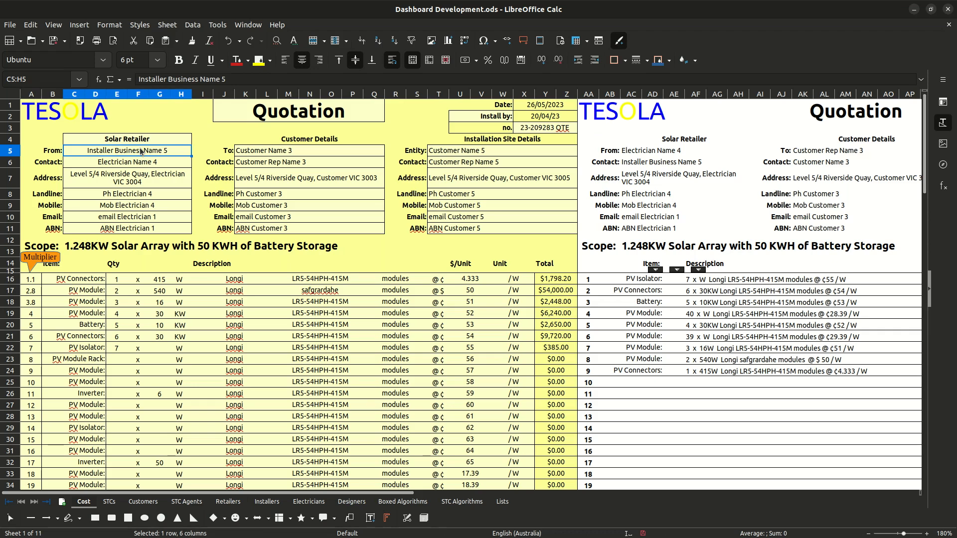
- Select Retailer Name 5 for the Solar Retailer's From cell on the Cost sheet
left_click(196, 151)
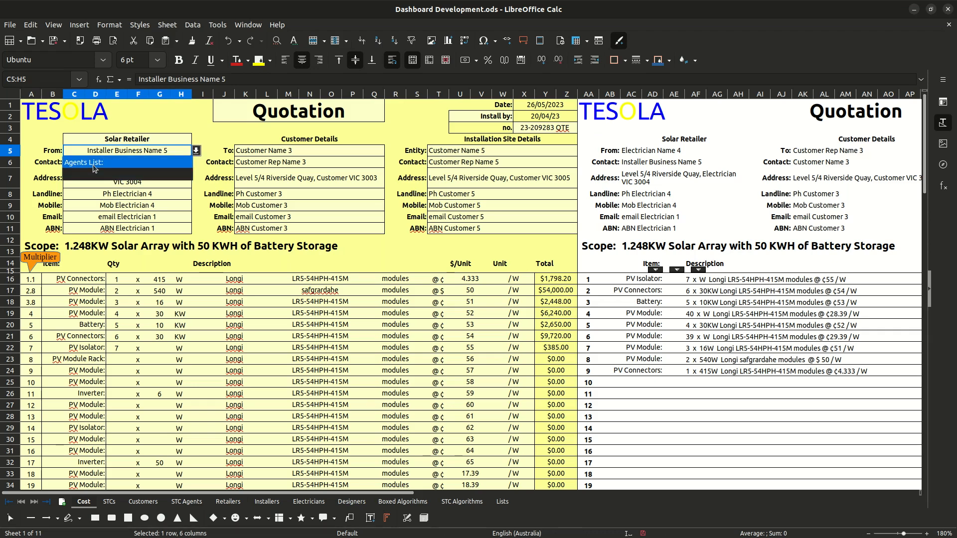
left_click(100, 151)
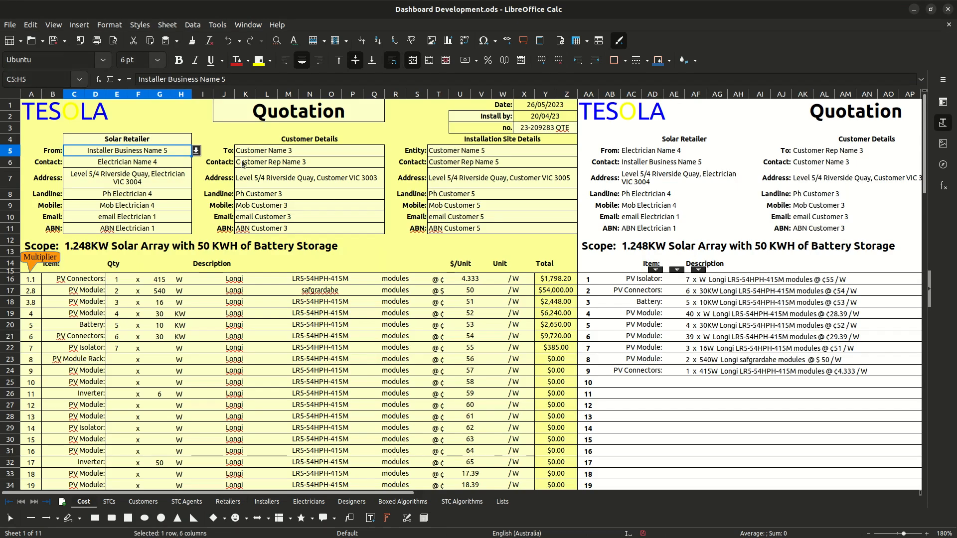
left_click(196, 152)
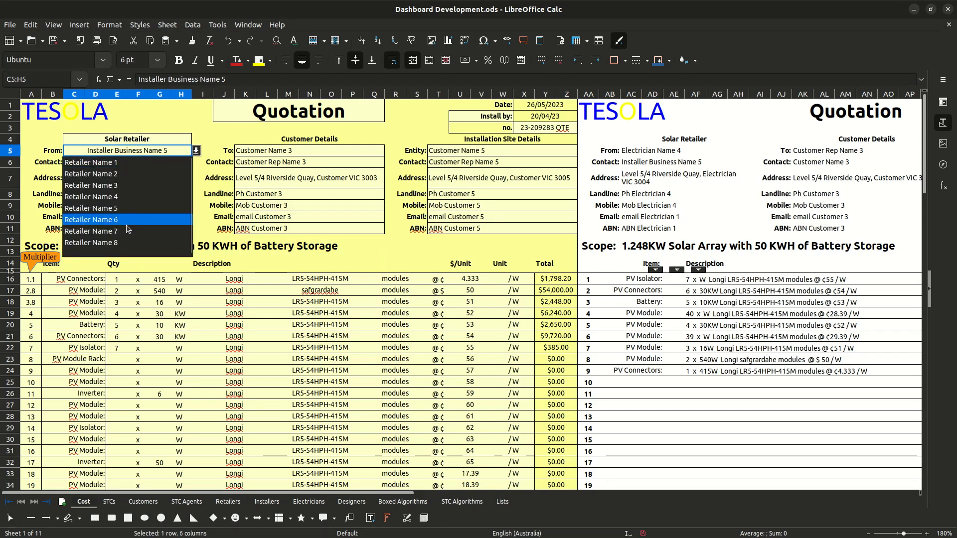
left_click(125, 210)
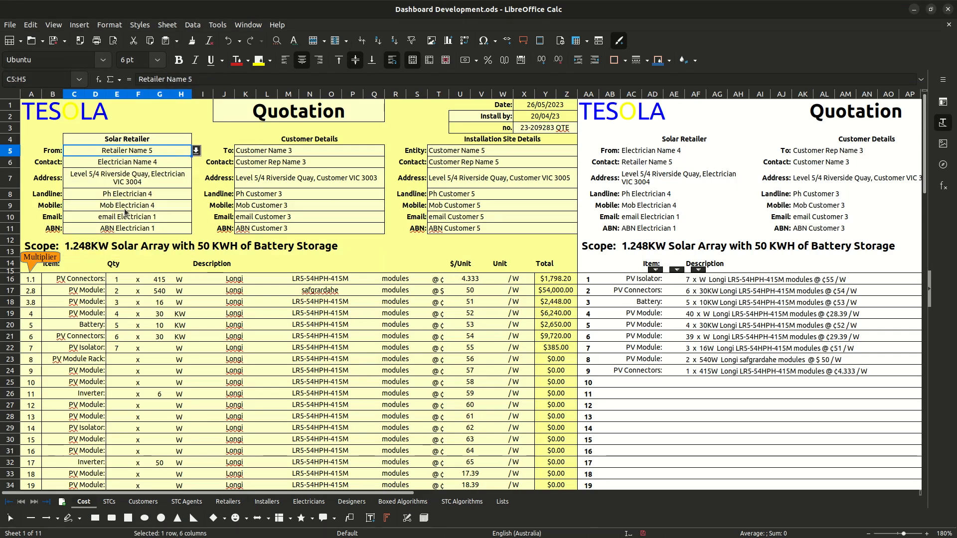
- Examine the validity source reference of the Solar Retailer's From cell on the Cost sheet again, leaving it unchanged
left_click(192, 24)
left_click(210, 164)
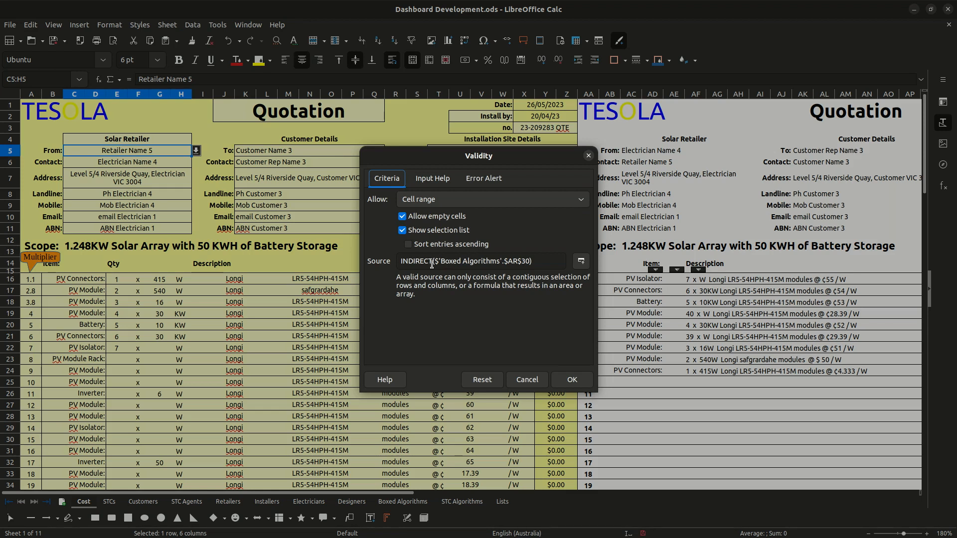
left_click_drag(434, 263, 523, 265)
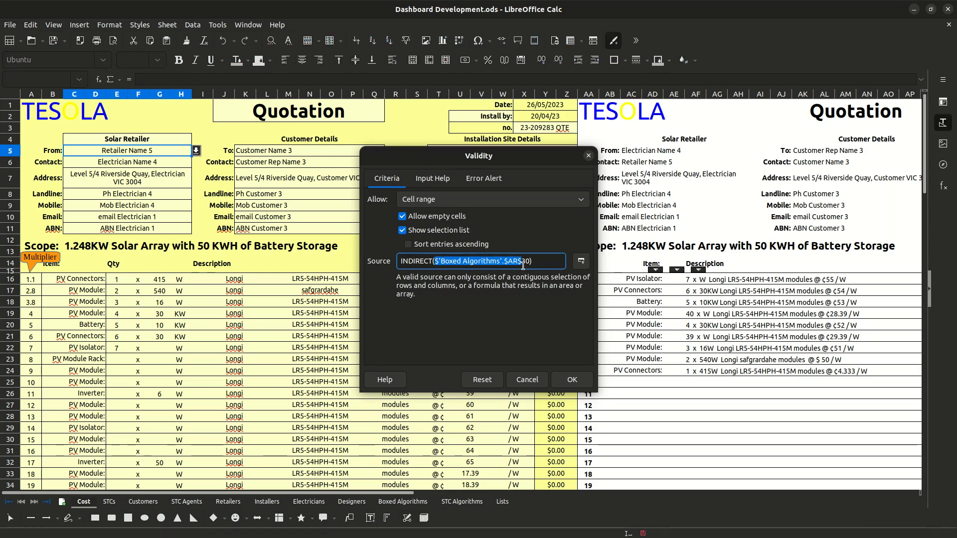
left_click(528, 383)
- Inspect the start and end parts of the concatenated retailer range in AN30 and AP30 of the Boxed Algorithms sheet
left_click(403, 501)
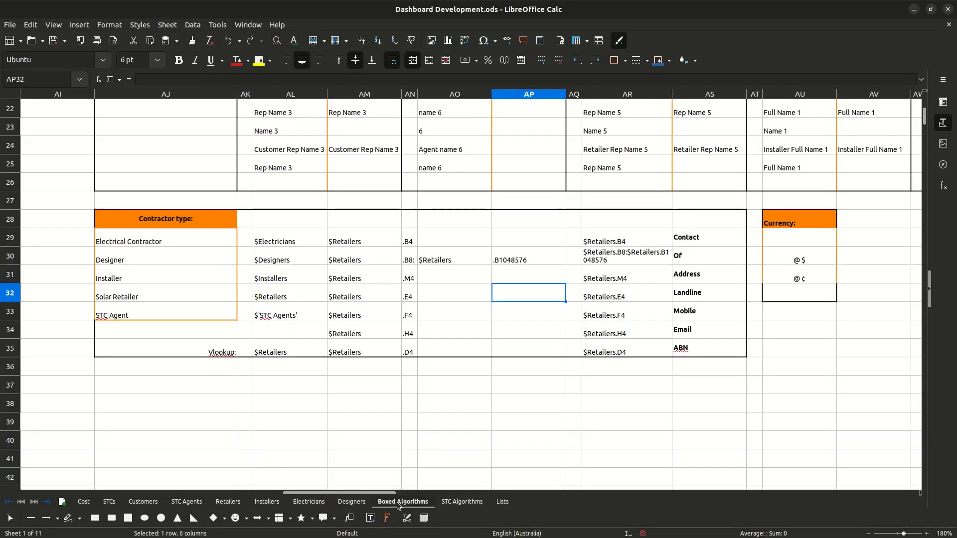
left_click(410, 262)
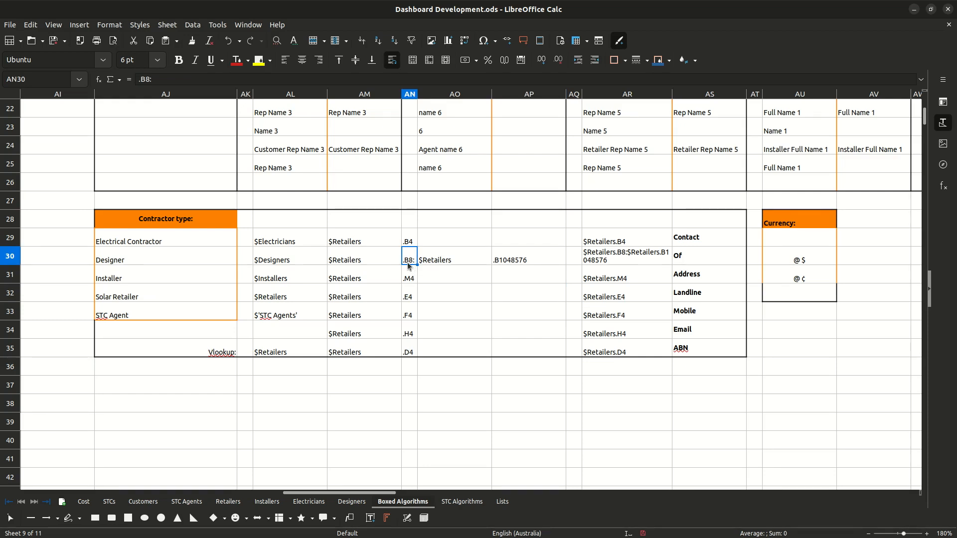
left_click(497, 262)
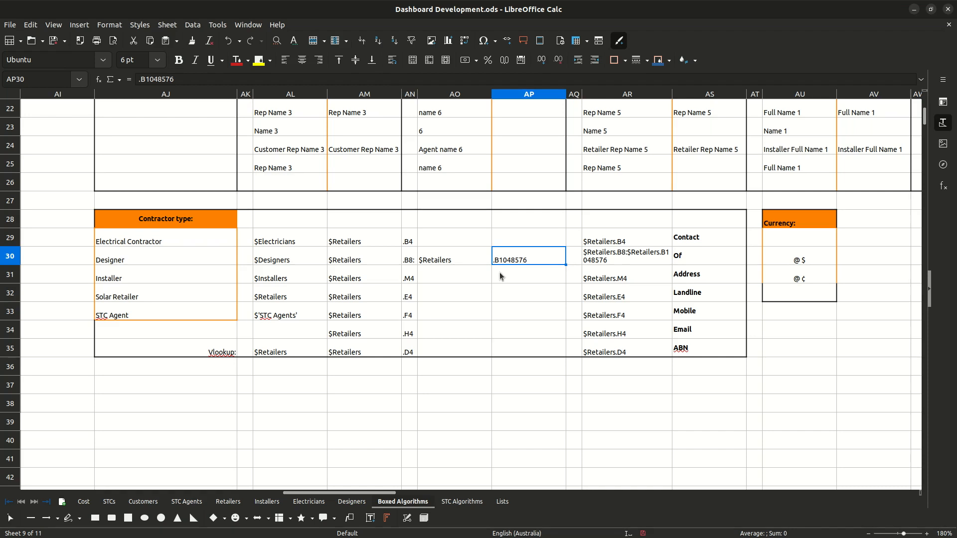
left_click(415, 258)
left_click(505, 259)
- Examine the VLOOKUP formula in AL35 and compare it with the contractor type heading in C4 of the Cost sheet
double_click(267, 350)
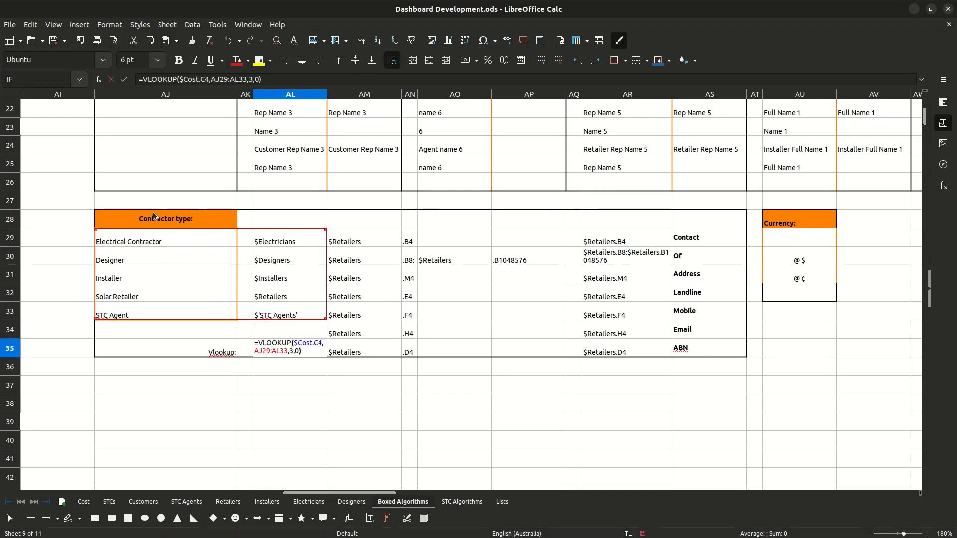
left_click(84, 502)
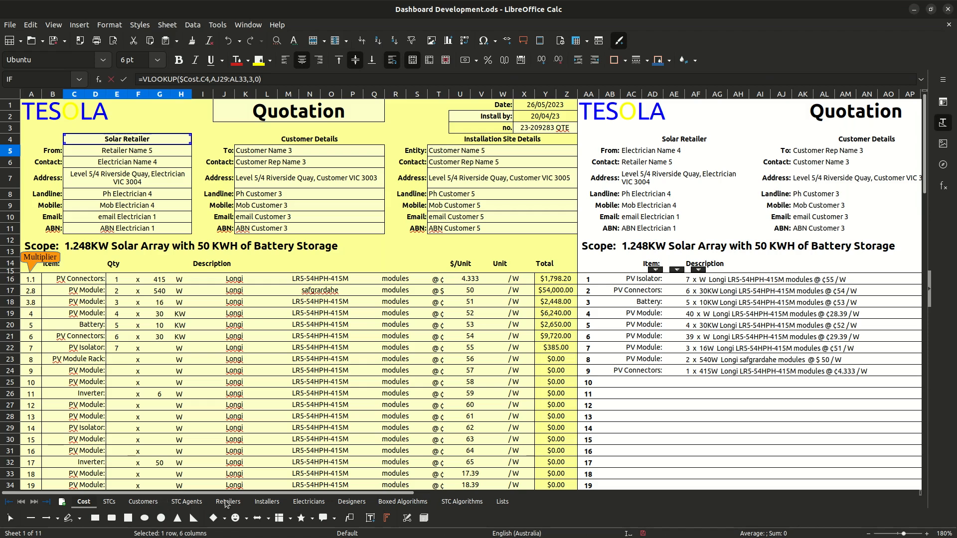
left_click(391, 504)
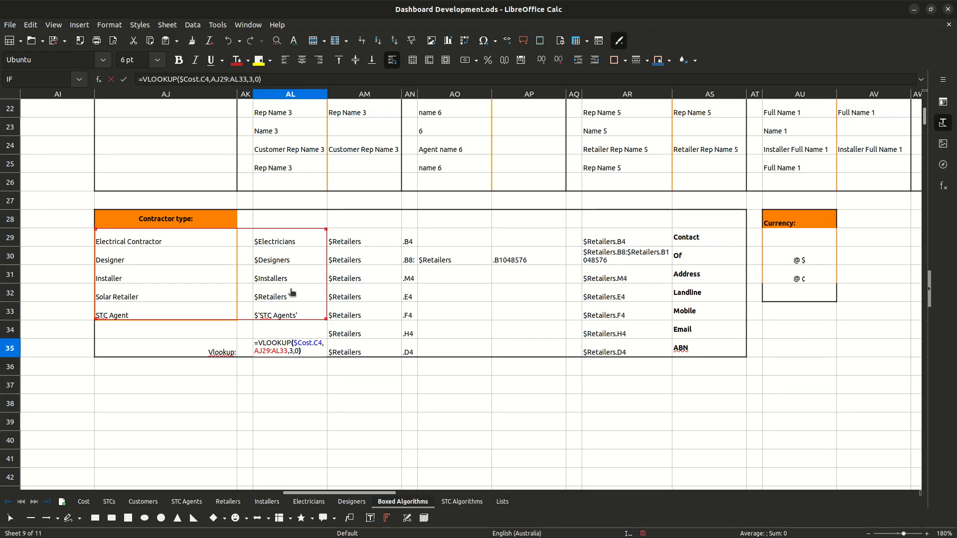
left_click(112, 79)
- Check the sheet-name reference in AM32 against the Retailers and Installers sheets
left_click(341, 301)
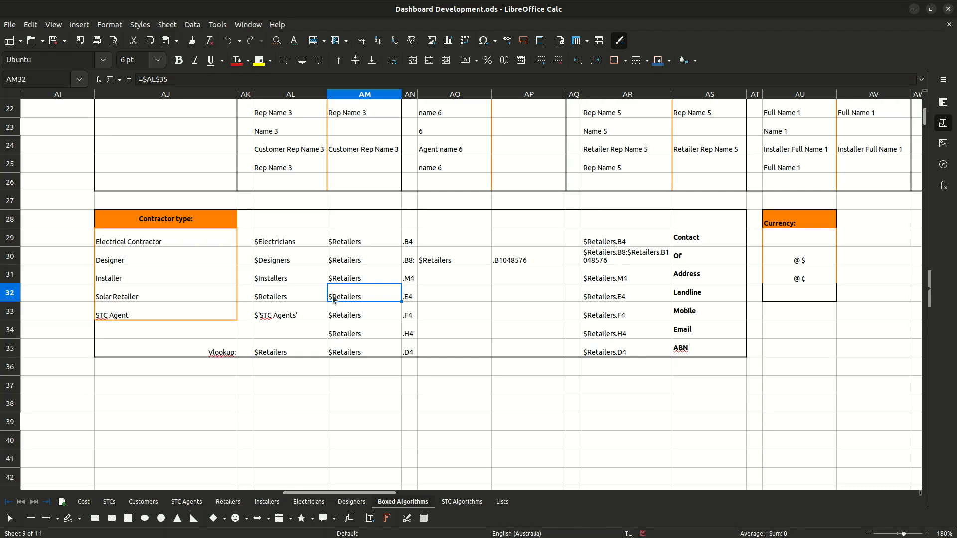
left_click(227, 503)
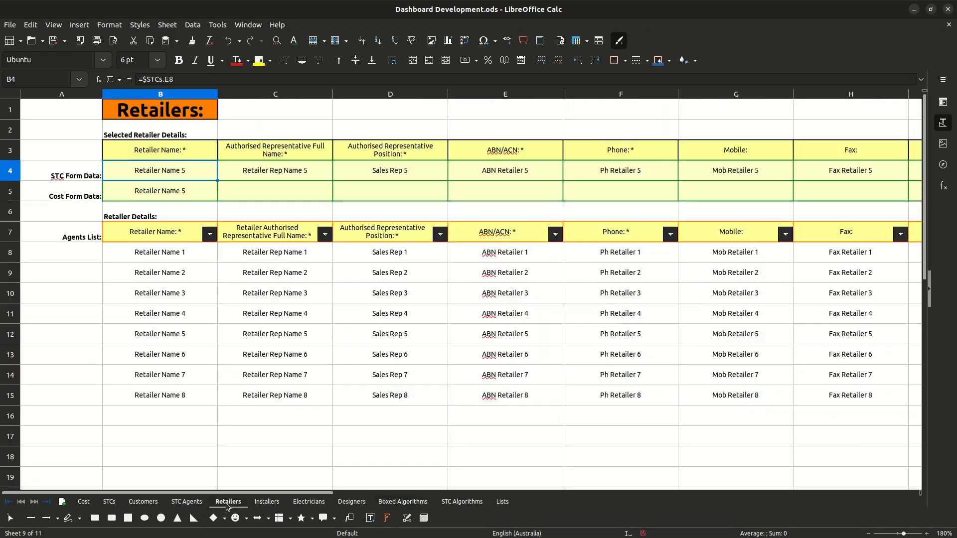
left_click(267, 502)
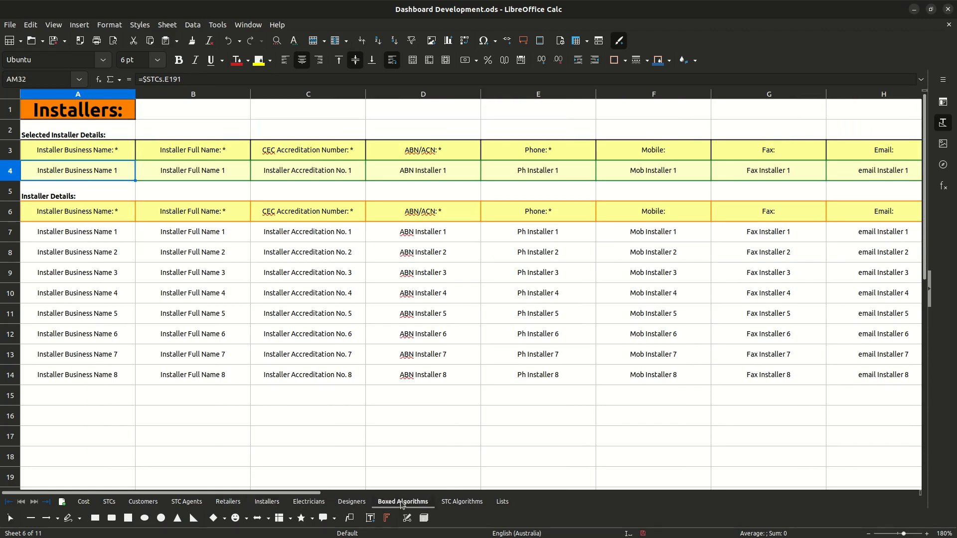
left_click(402, 502)
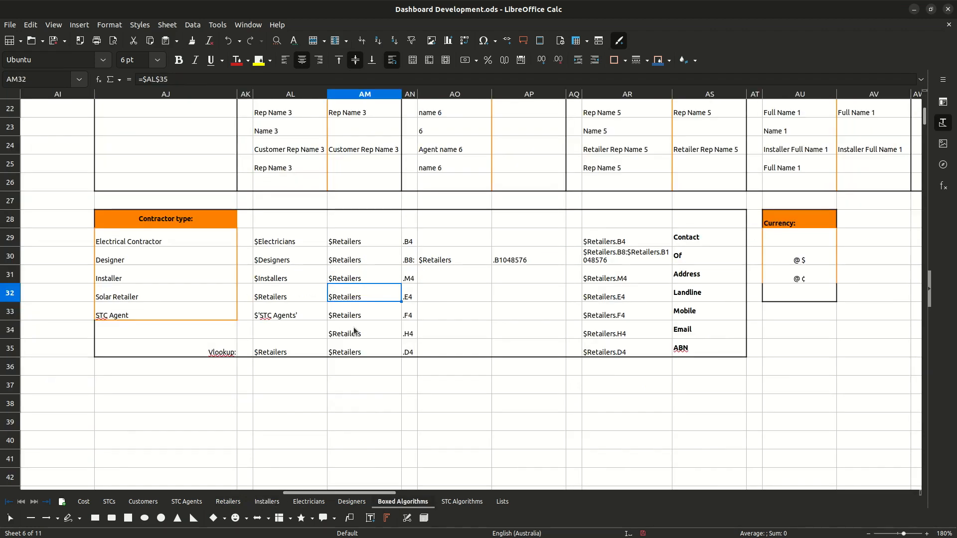
- Review each cell reference suffix in AN29 to AN35 of the contractor type table
left_click(407, 243)
left_click(406, 259)
left_click(408, 281)
left_click(406, 294)
left_click(413, 317)
left_click(410, 332)
left_click(411, 345)
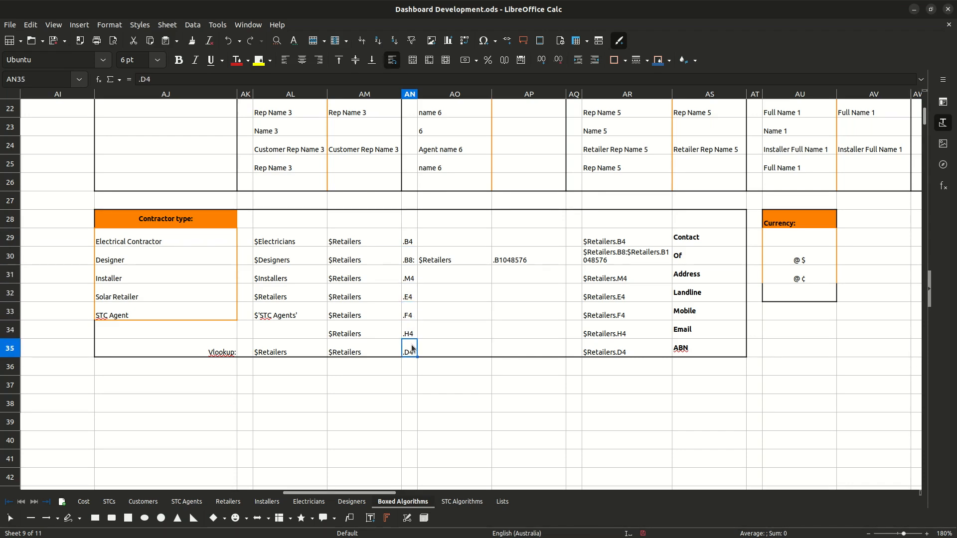
left_click(407, 279)
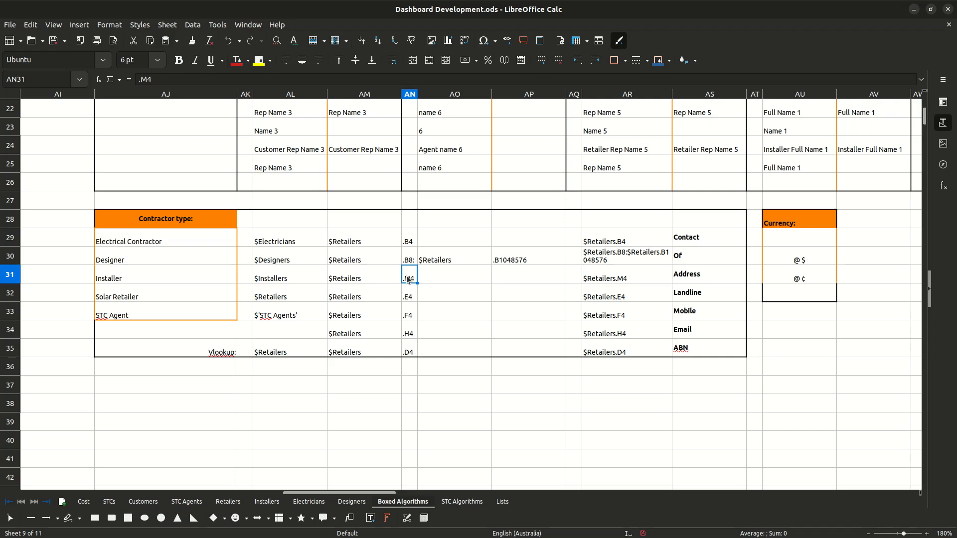
- Compare the layout of the selected details rows on the Retailers and Installers sheets
left_click(189, 503)
left_click(227, 504)
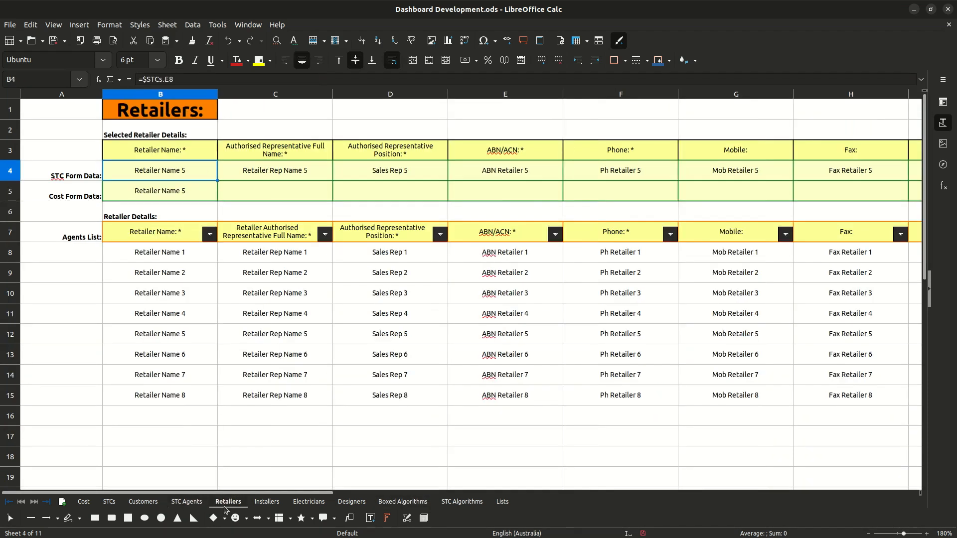
left_click(255, 502)
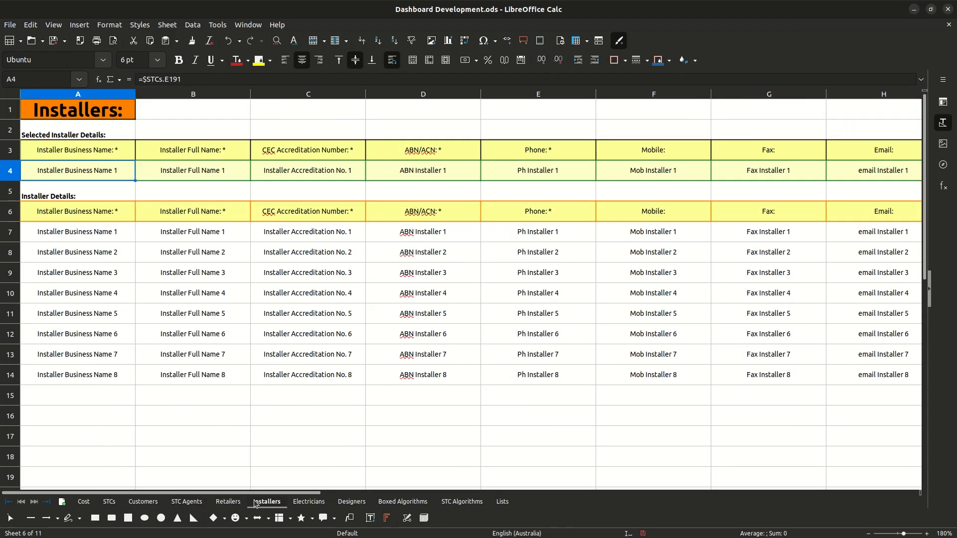
left_click(228, 502)
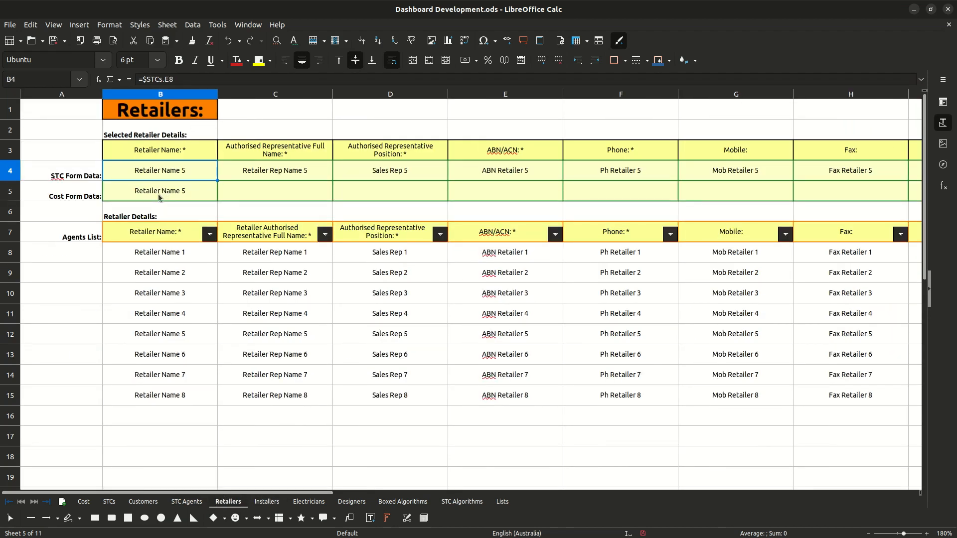
- Recheck the suffixes in AN32 to AN34 and the range parts in AO30 and AP30 of the Boxed Algorithms sheet
left_click(403, 503)
left_click(407, 296)
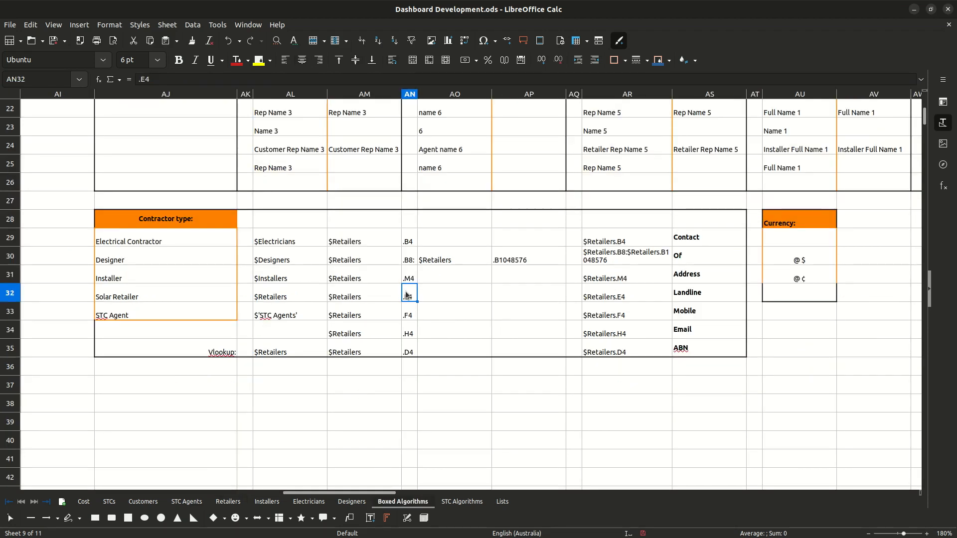
left_click(408, 318)
left_click(408, 331)
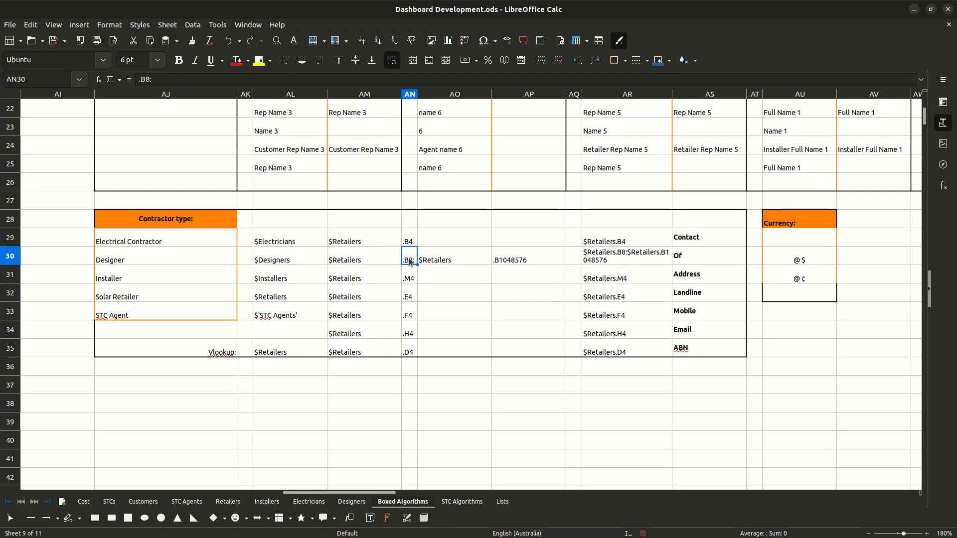
left_click(448, 261)
left_click(507, 261)
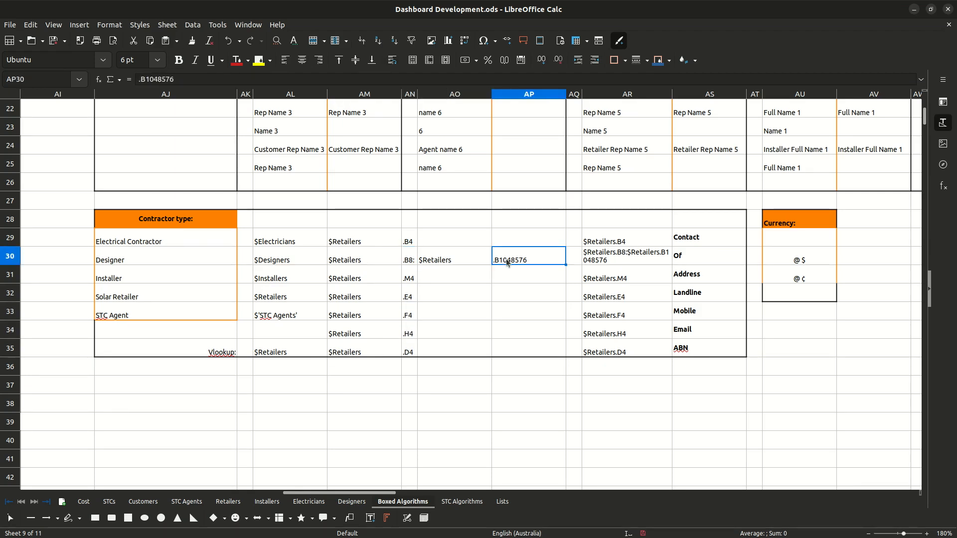
- Examine the CONCAT formulas in AR29 and AR30 that assemble the Contact and Of references
double_click(640, 233)
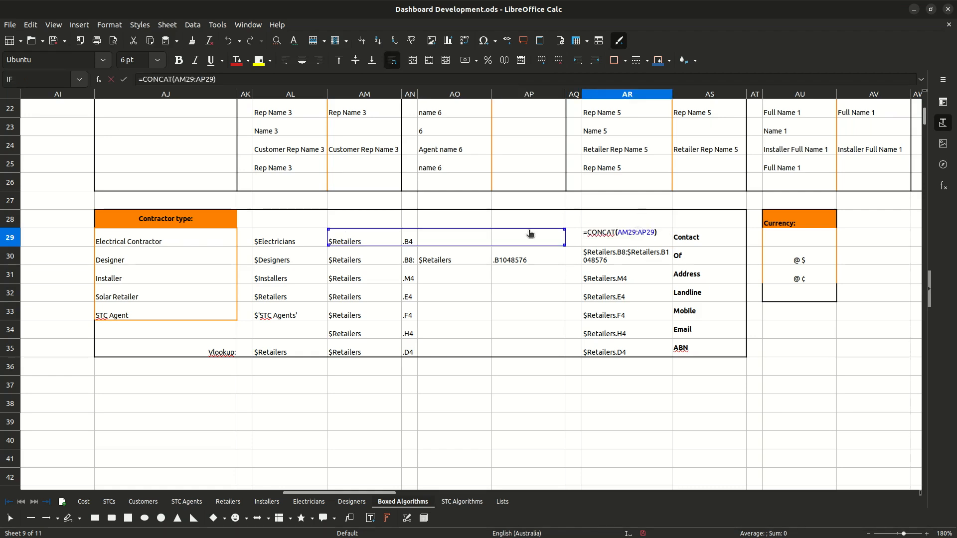
left_click(111, 80)
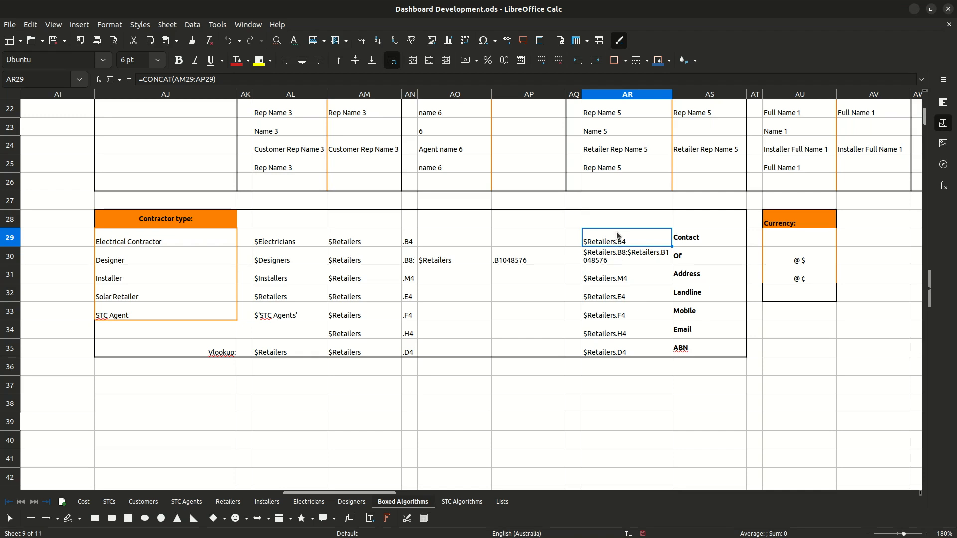
left_click(629, 254)
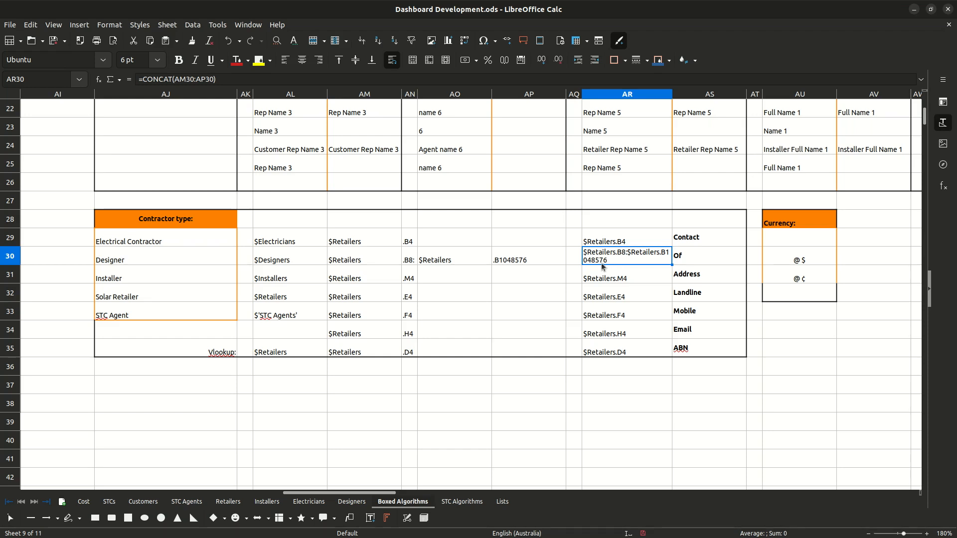
- Choose Retailer Name 6 for the Solar Retailer's From cell on the Cost sheet
left_click(86, 501)
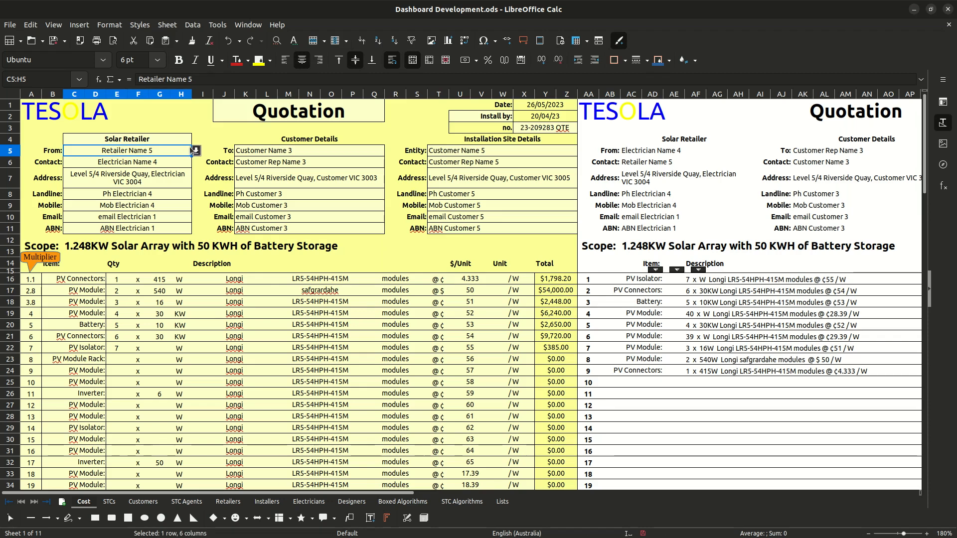
left_click(195, 150)
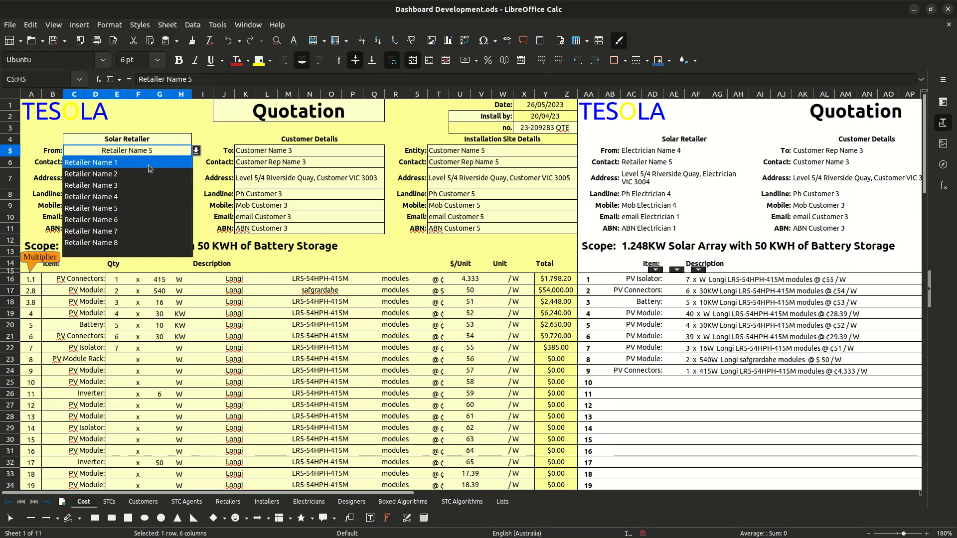
left_click(139, 208)
left_click(195, 151)
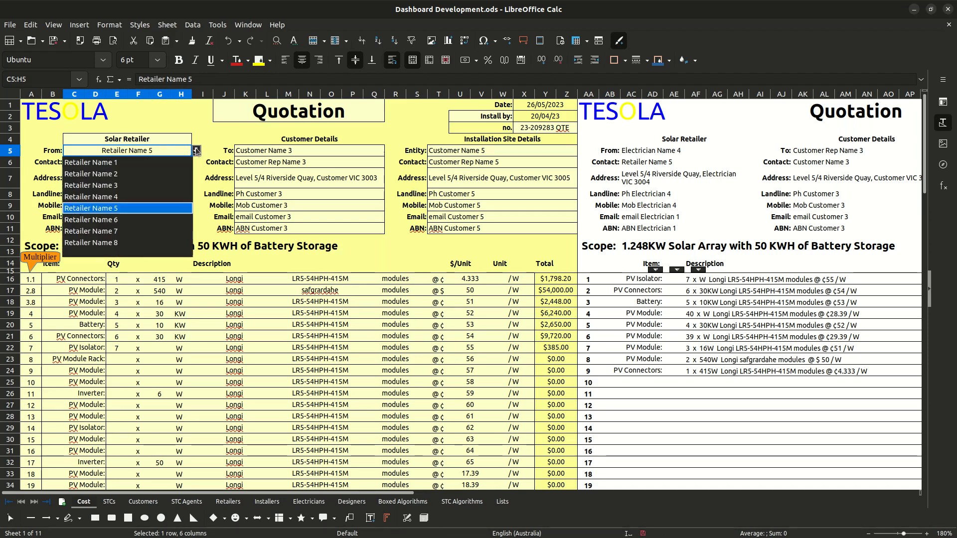
left_click(133, 219)
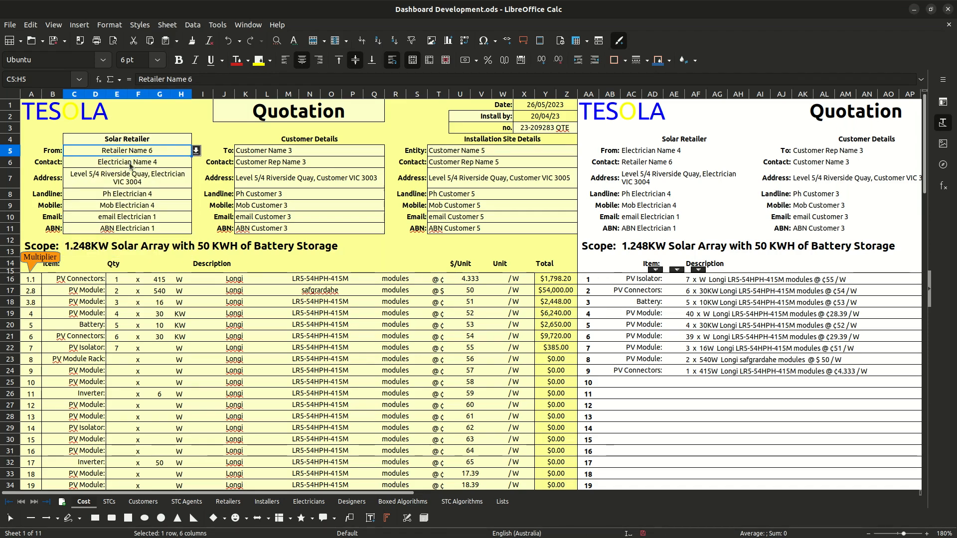
- Set the Solar Retailer's Contact cell C6 to Retailer Name 5 and examine the source of its validity list
left_click(129, 166)
type("Retailer Name 5")
left_click(193, 24)
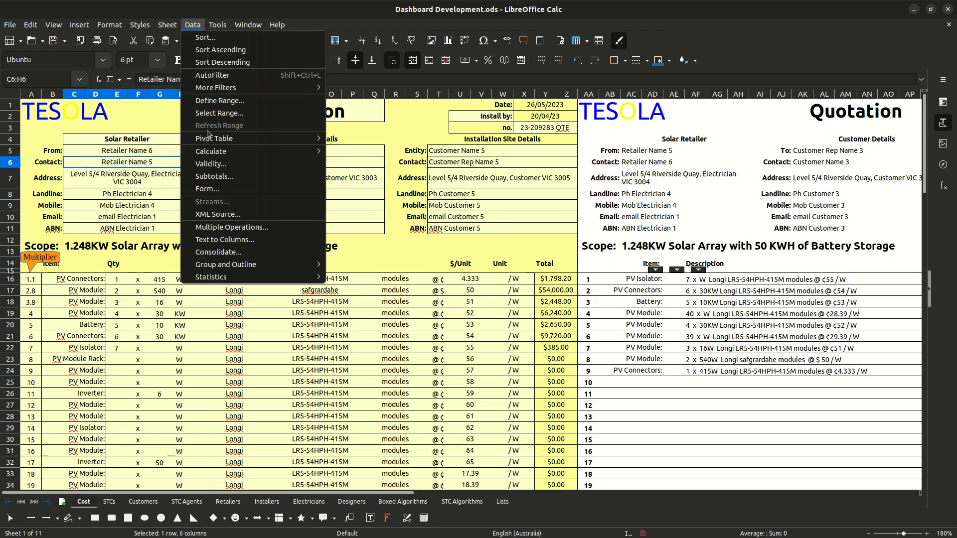
left_click(215, 166)
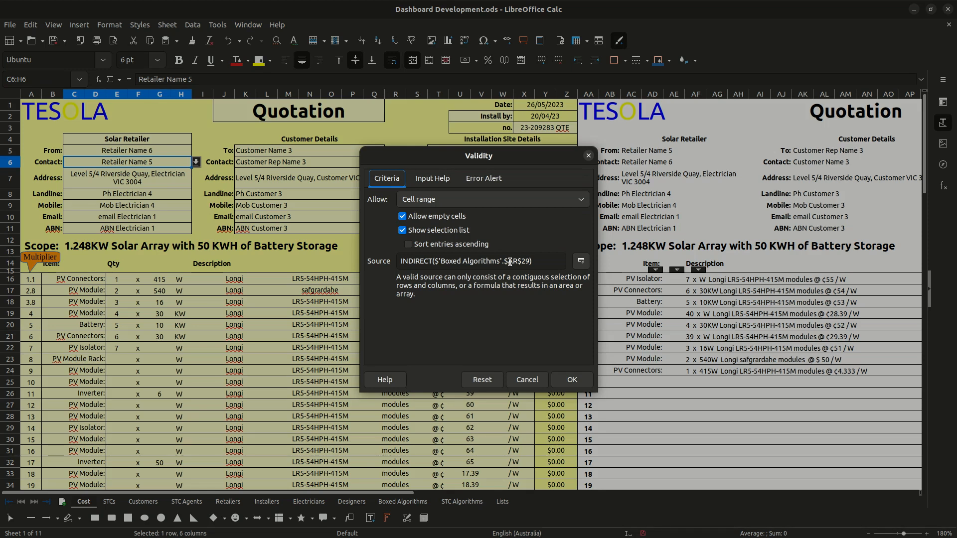
left_click(588, 156)
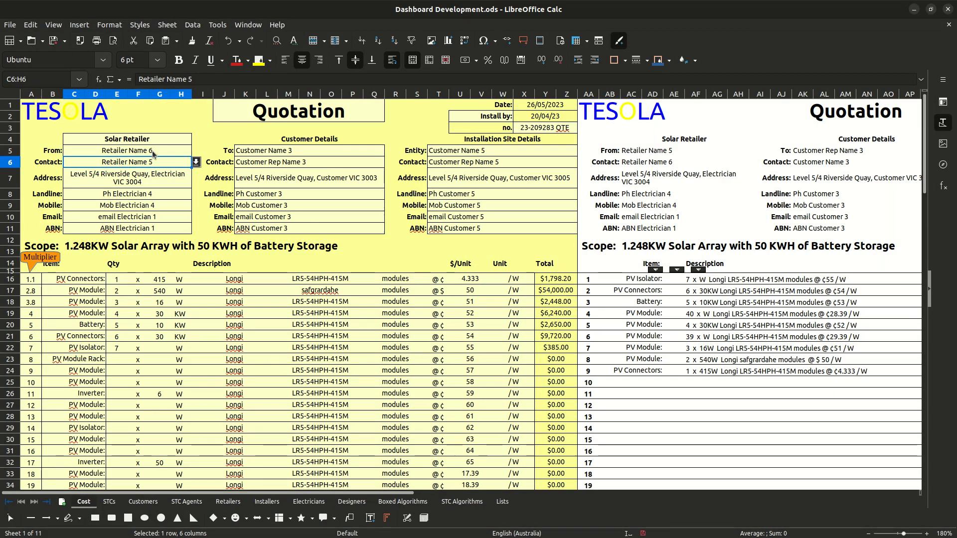
- Examine the retailer name formulas in the STC Form Data and Cost Form Data rows of the Retailers sheet
left_click(227, 501)
left_click(256, 380)
left_click(193, 389)
left_click(291, 401)
left_click(393, 402)
left_click(504, 399)
left_click(596, 388)
left_click(621, 376)
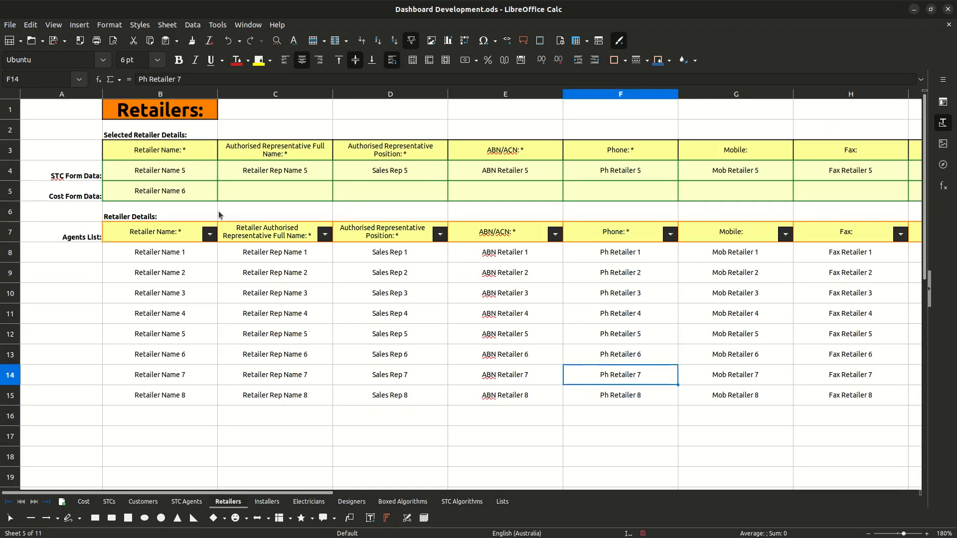
left_click(181, 172)
left_click(178, 189)
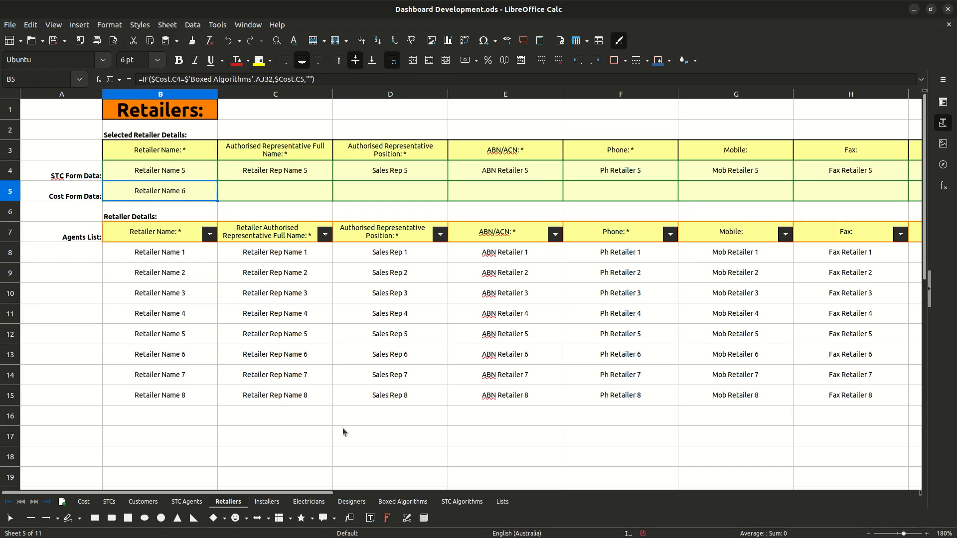
- Change the Contact reference suffix in AN29 of the Boxed Algorithms sheet to .B5
left_click(402, 501)
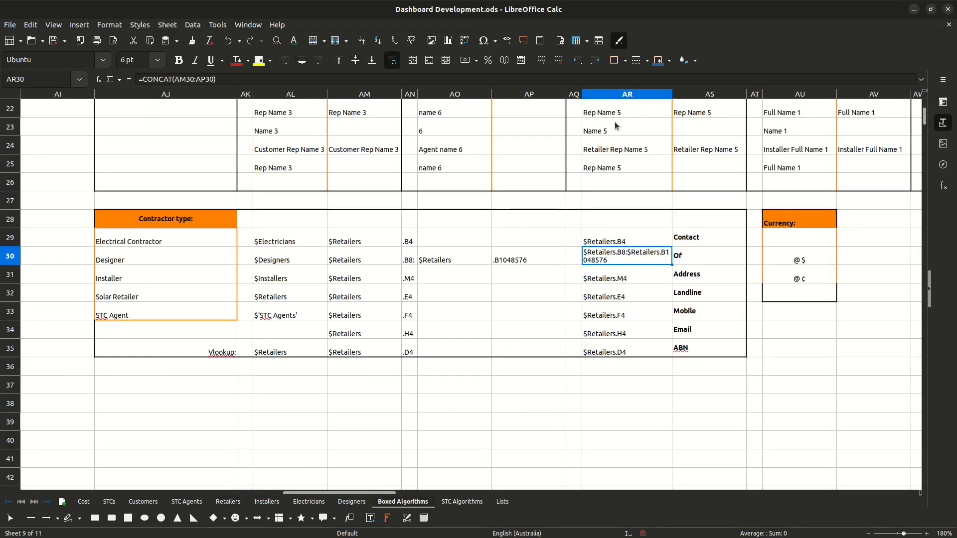
double_click(406, 240)
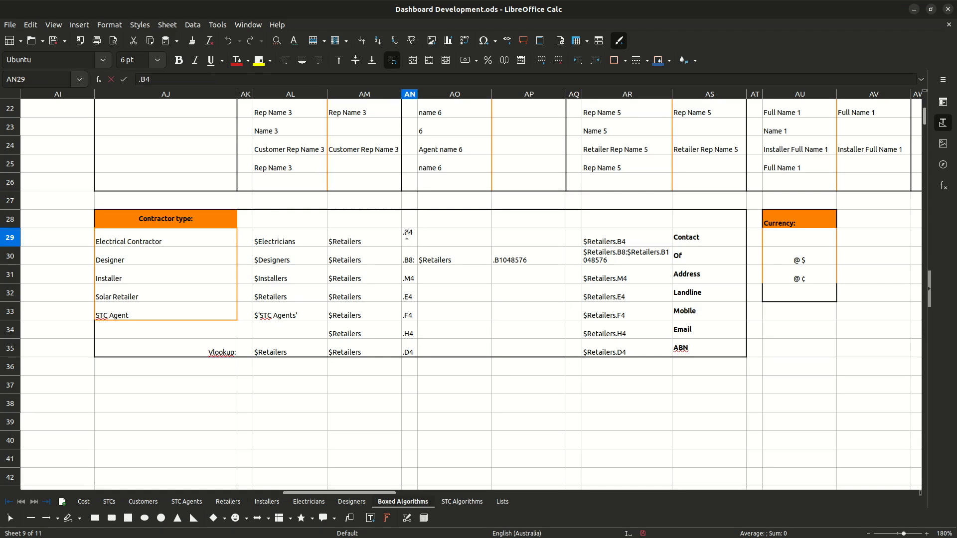
type("5")
left_click(404, 311)
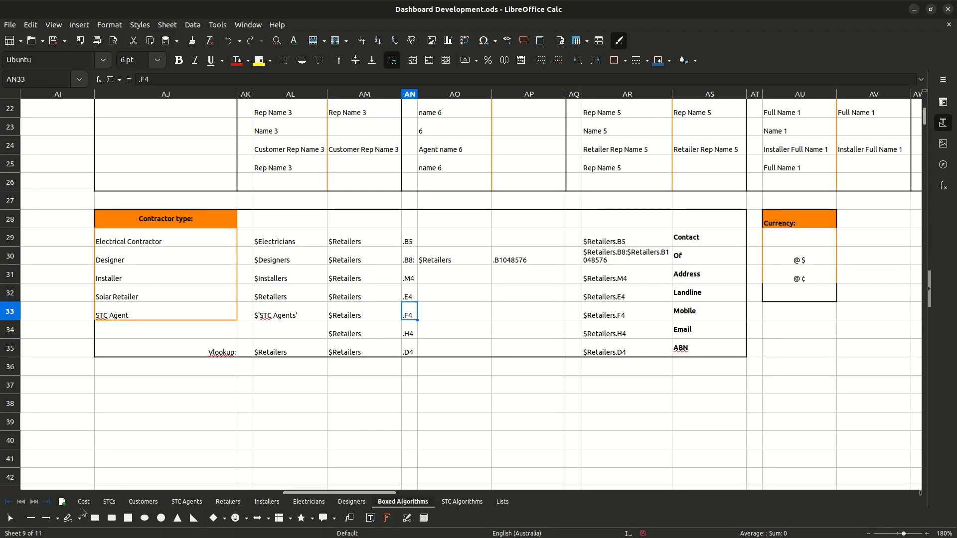
- Set the Solar Retailer's Contact cell on the Cost sheet to Retailer Name 6 and save the spreadsheet
left_click(83, 502)
left_click(173, 166)
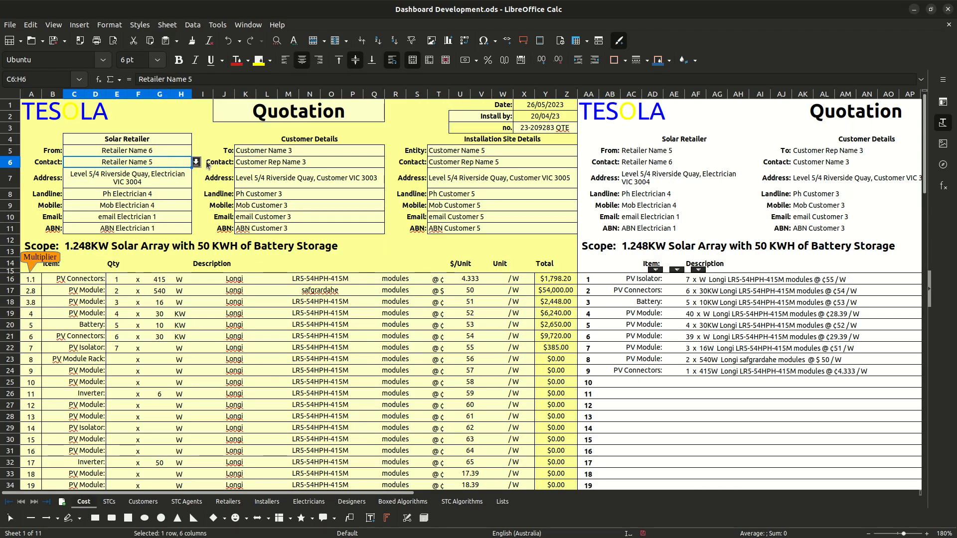
left_click(197, 162)
left_click(170, 177)
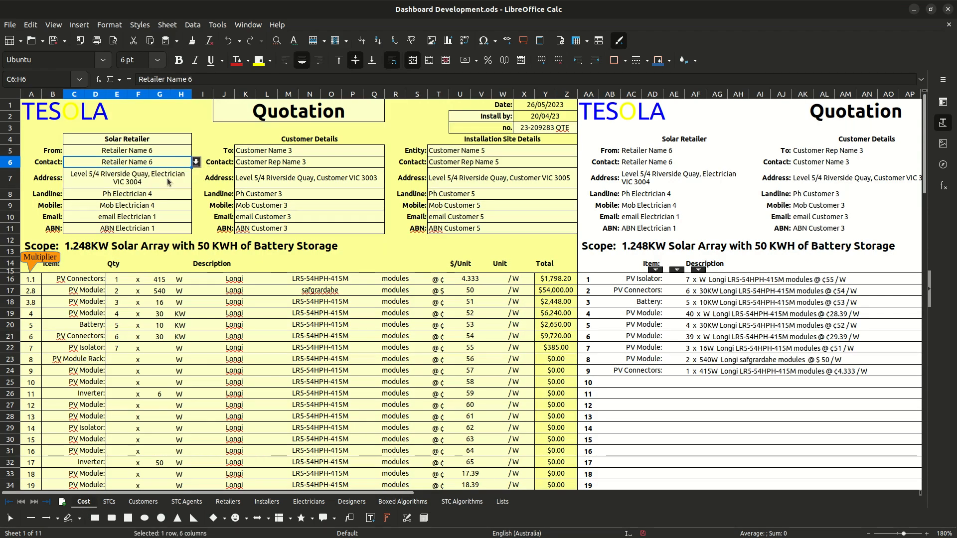
left_click(54, 40)
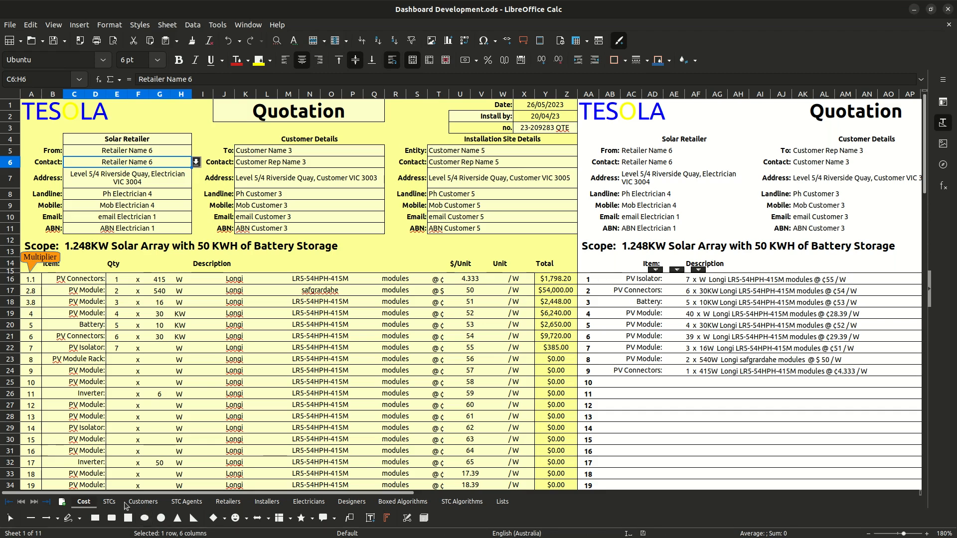
- Compare the selected-details rows on the STC Agents, Customers, Retailers and Installers sheets
left_click(185, 502)
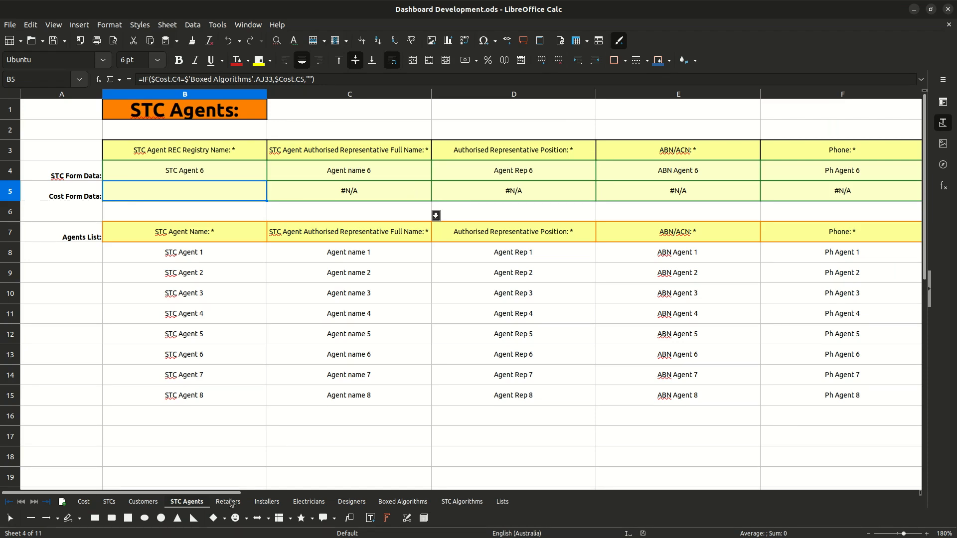
left_click(152, 505)
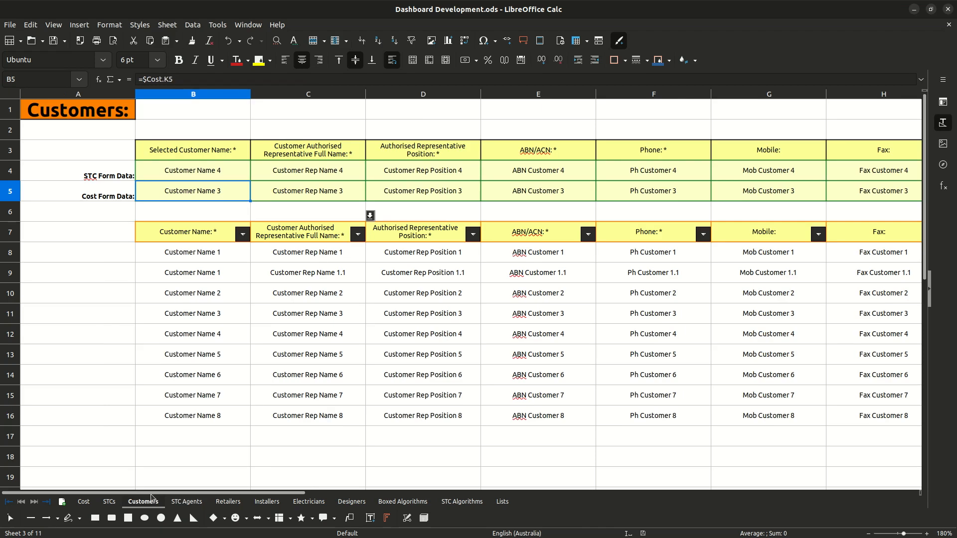
left_click(227, 502)
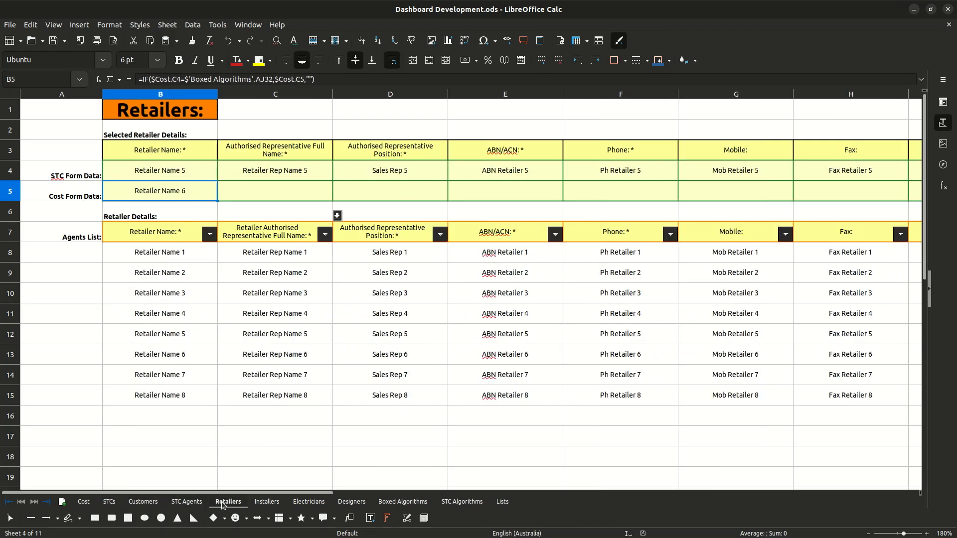
left_click(268, 502)
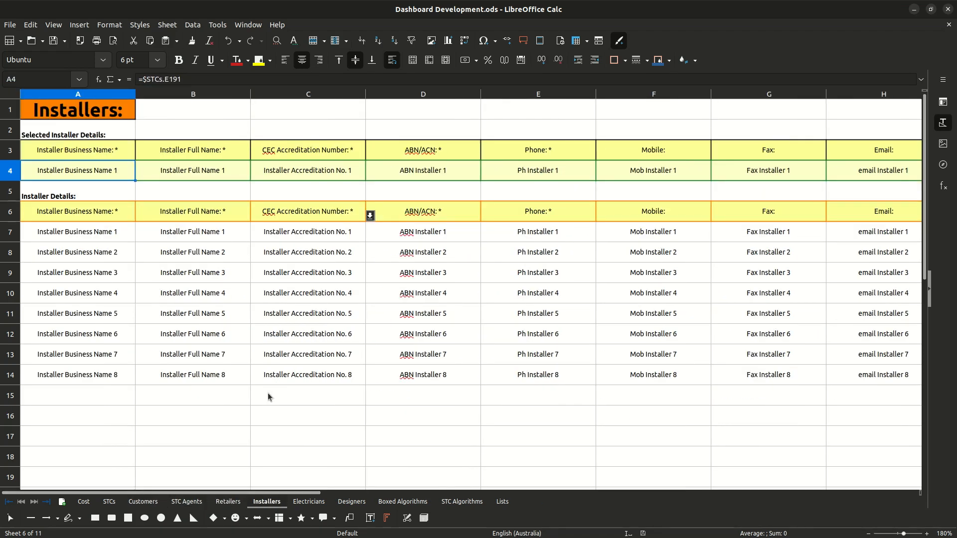
- Survey the Boxed Algorithms sheet from the address sections across to the Name Separator columns
left_click(404, 504)
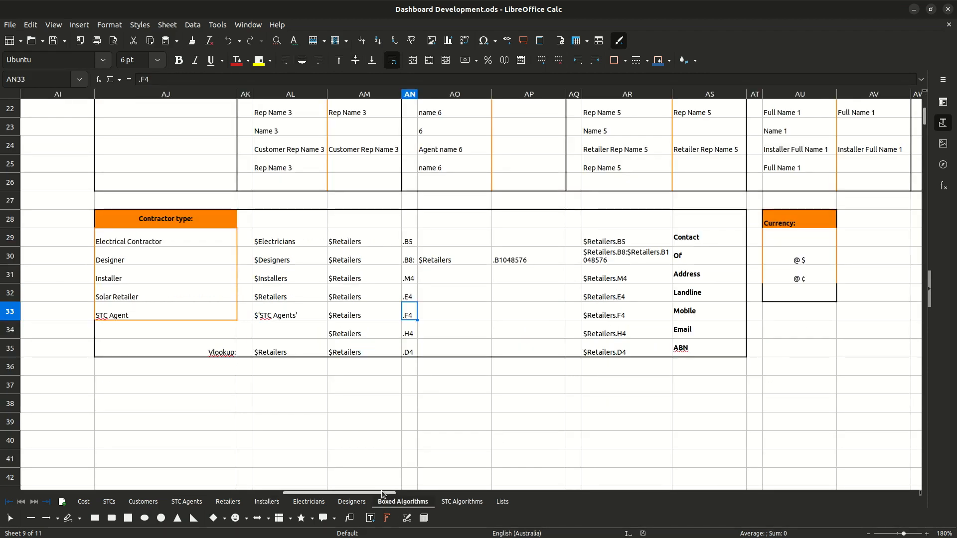
left_click_drag(382, 496, 102, 495)
scroll(167, 363, "up", 7)
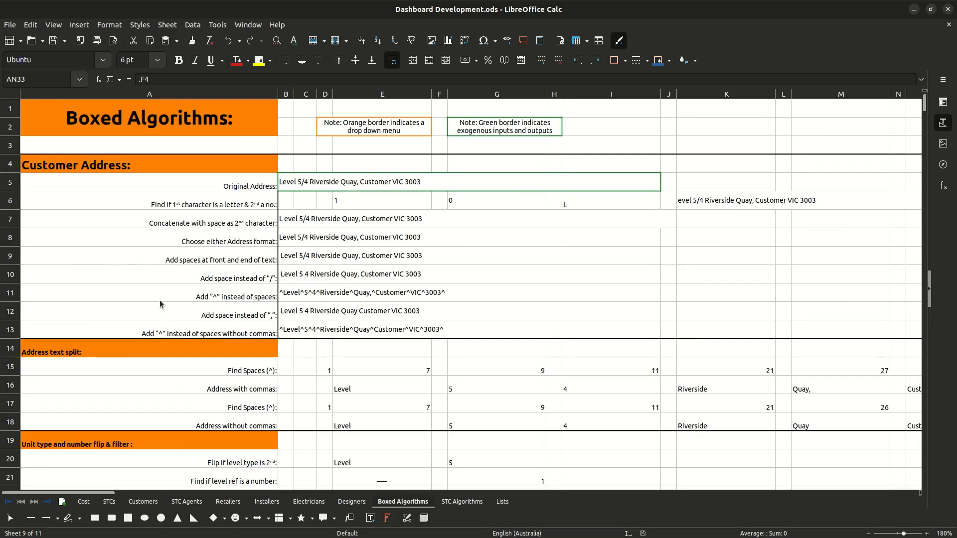
scroll(125, 294, "down", 6, "ctrl")
scroll(66, 294, "down", 17)
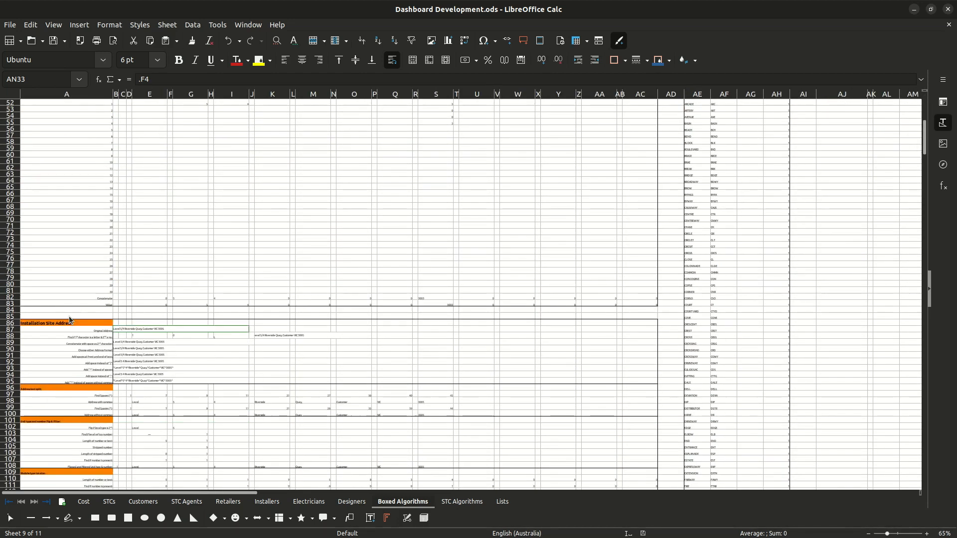
scroll(69, 319, "down", 8)
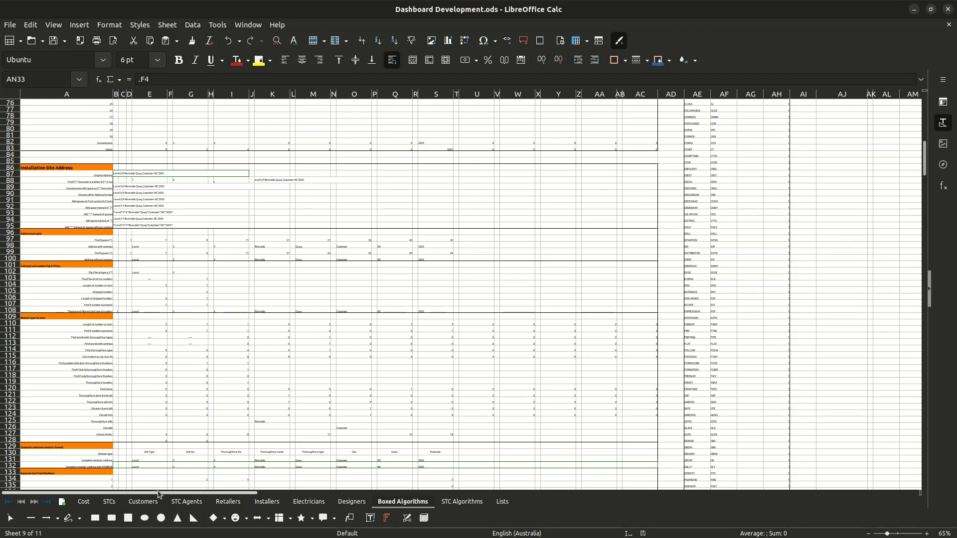
left_click_drag(160, 494, 386, 493)
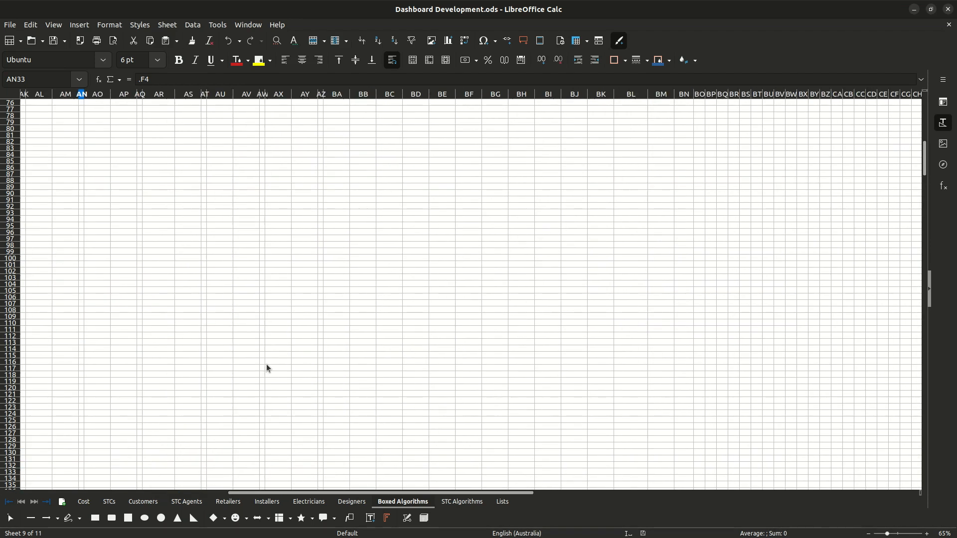
scroll(240, 361, "up", 20)
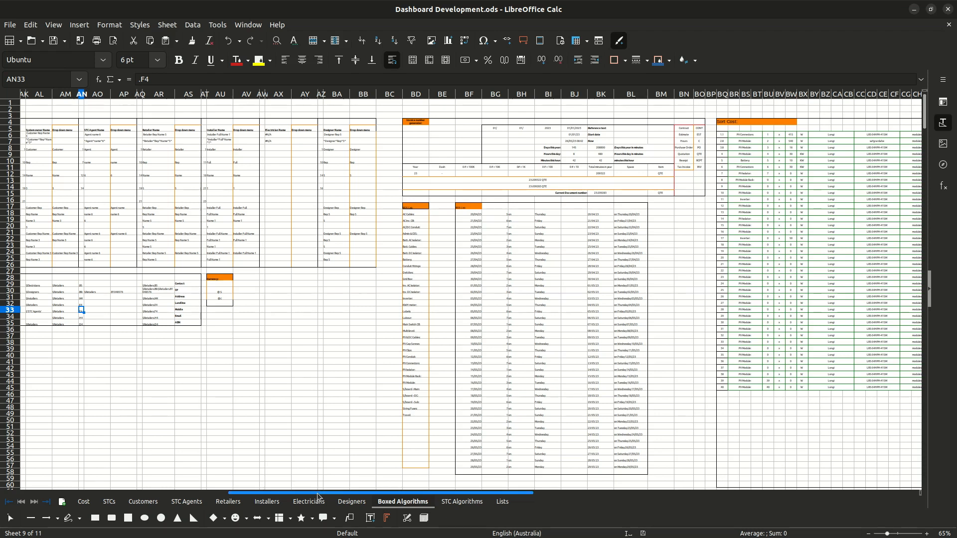
left_click_drag(318, 495, 286, 495)
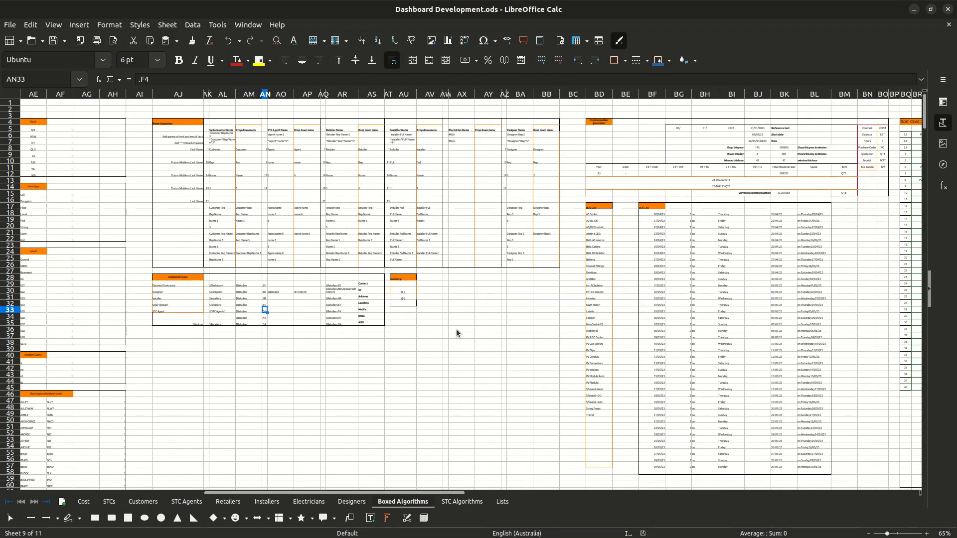
scroll(305, 478, "up", 8)
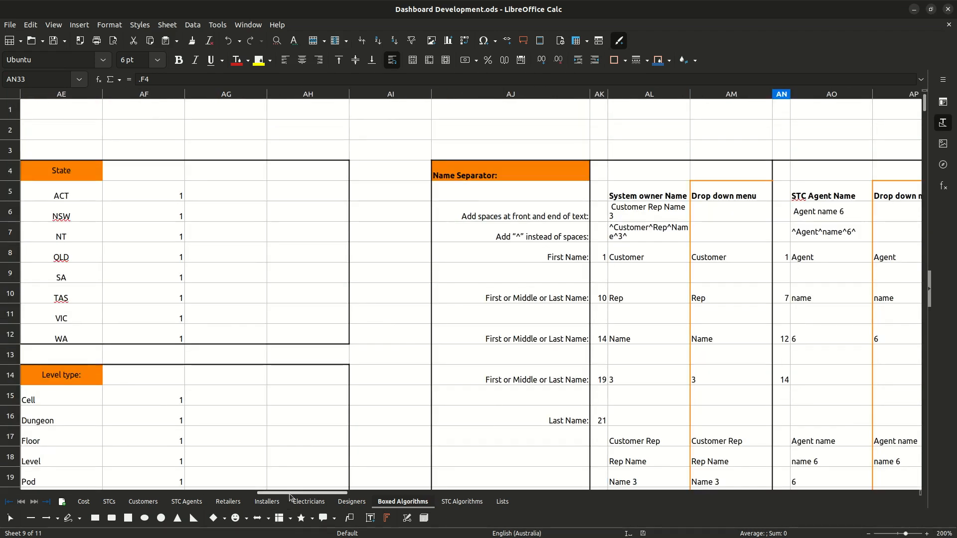
left_click(369, 493)
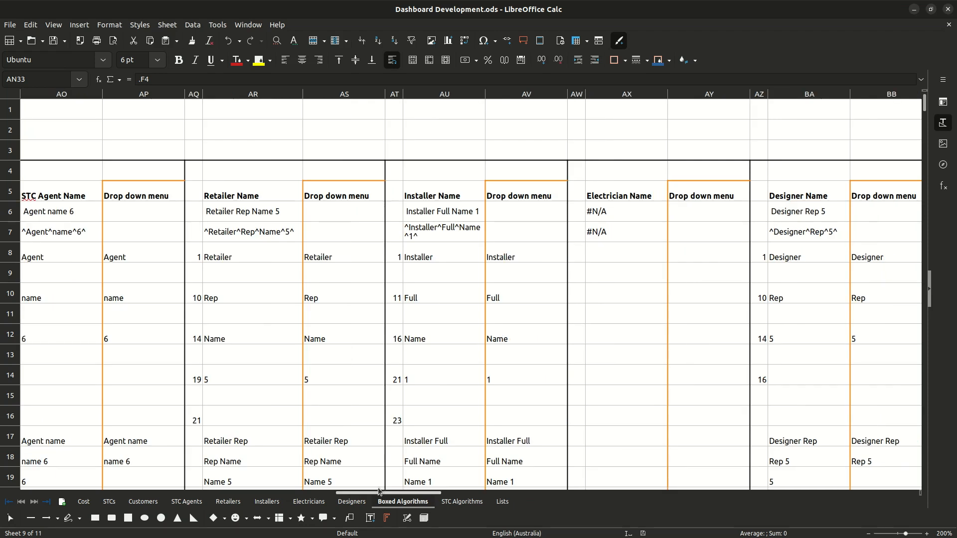
- Examine the Name Separator formulas for the STC Agent Name and its drop down menu column in rows 7 to 21
left_click(63, 230)
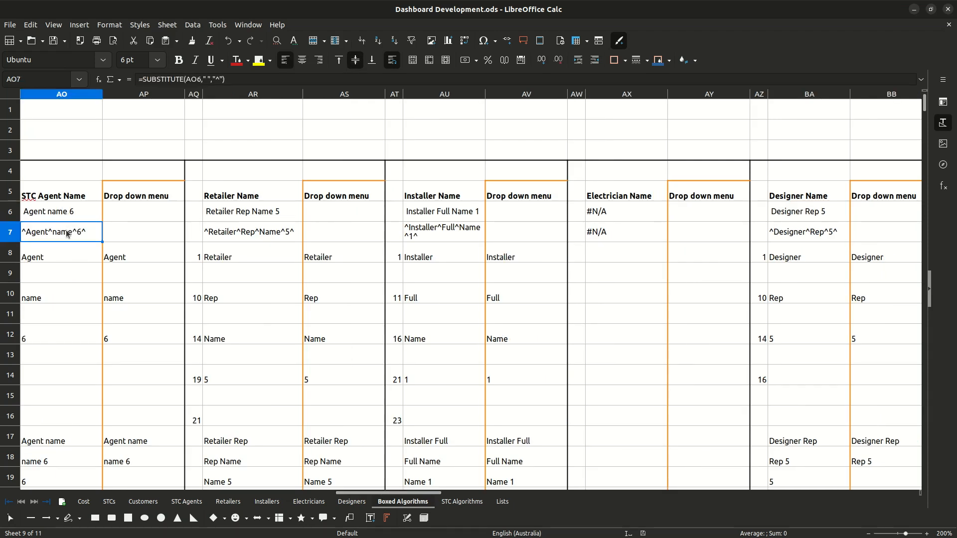
left_click(132, 257)
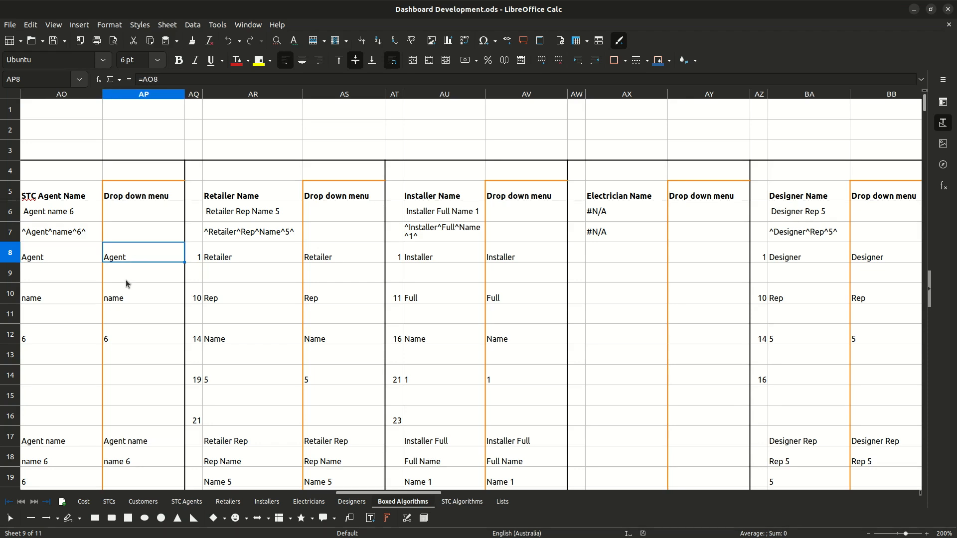
left_click(129, 299)
left_click(129, 333)
scroll(130, 332, "down", 4)
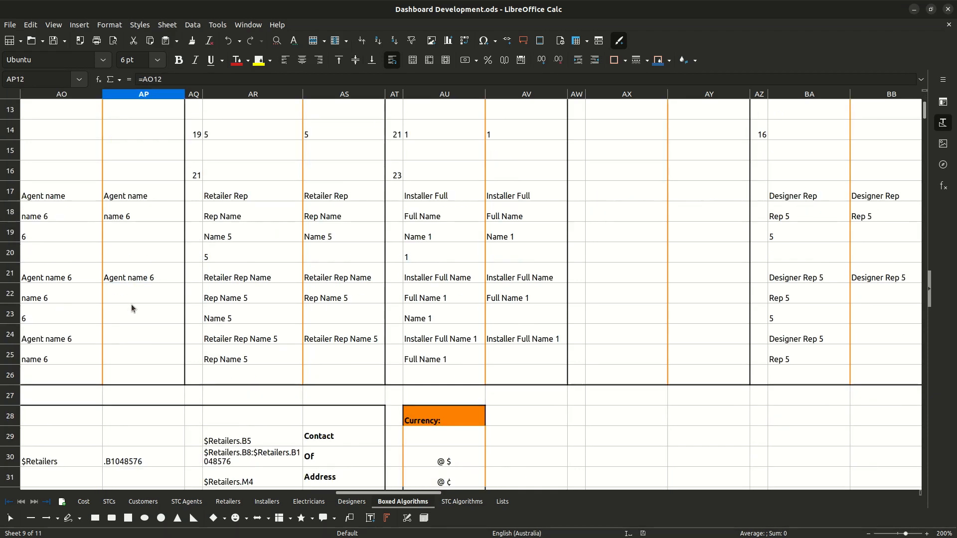
left_click(134, 195)
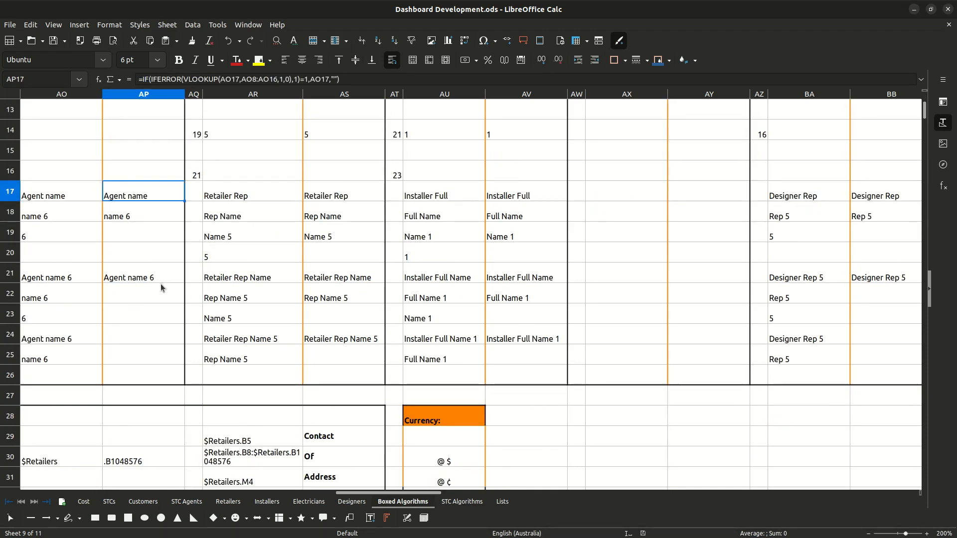
left_click(129, 276)
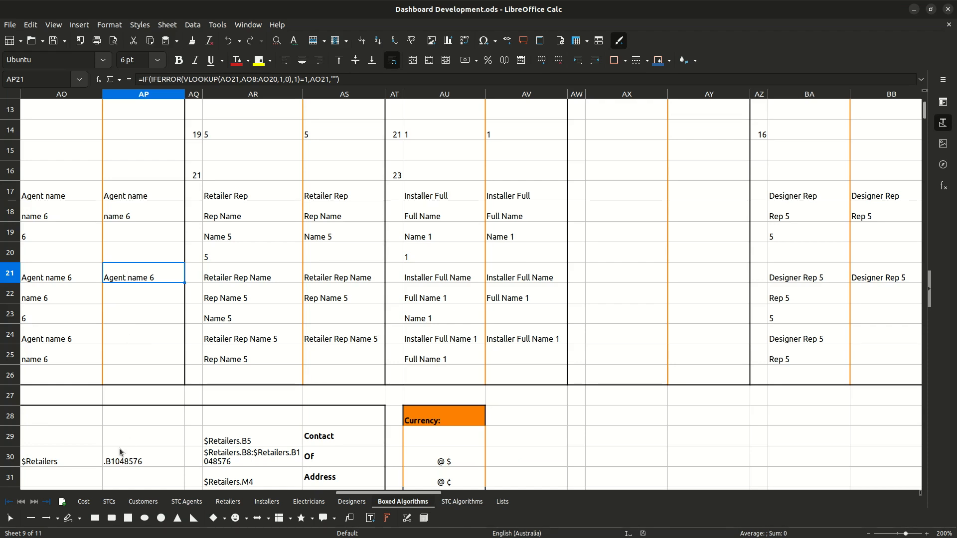
- Choose Name as the Authorised Rep. First Name in the System owner details of the STCs sheet
left_click(109, 501)
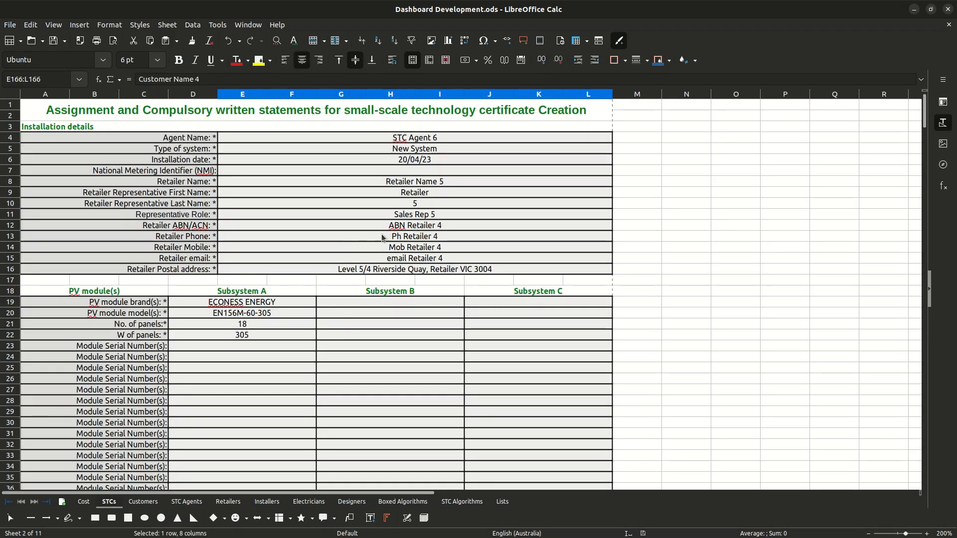
scroll(383, 233, "down", 20)
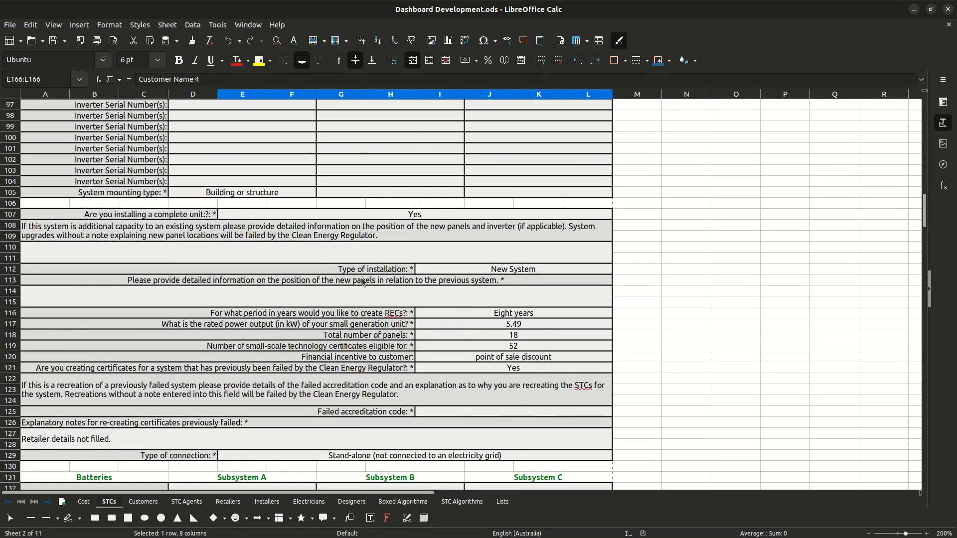
scroll(361, 283, "down", 20)
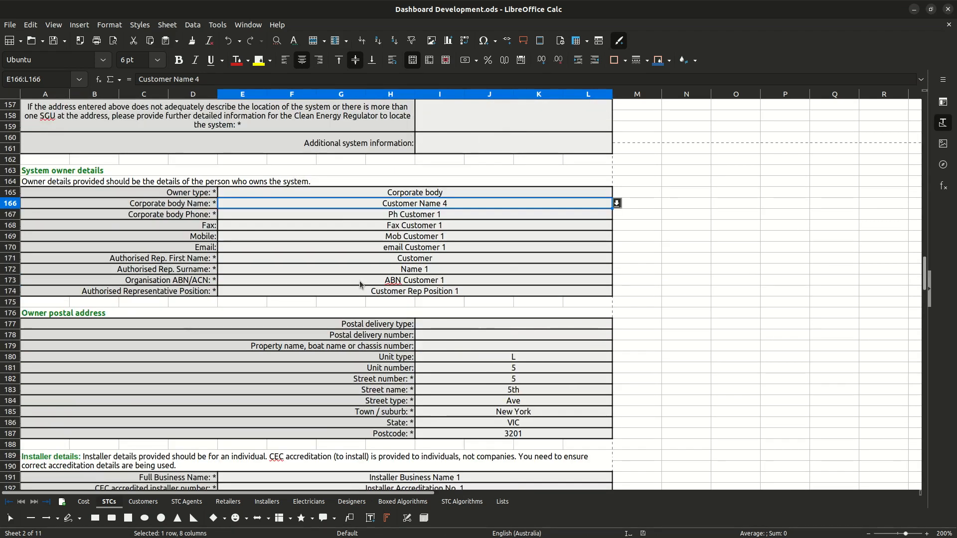
scroll(360, 280, "down", 4)
scroll(369, 258, "up", 4)
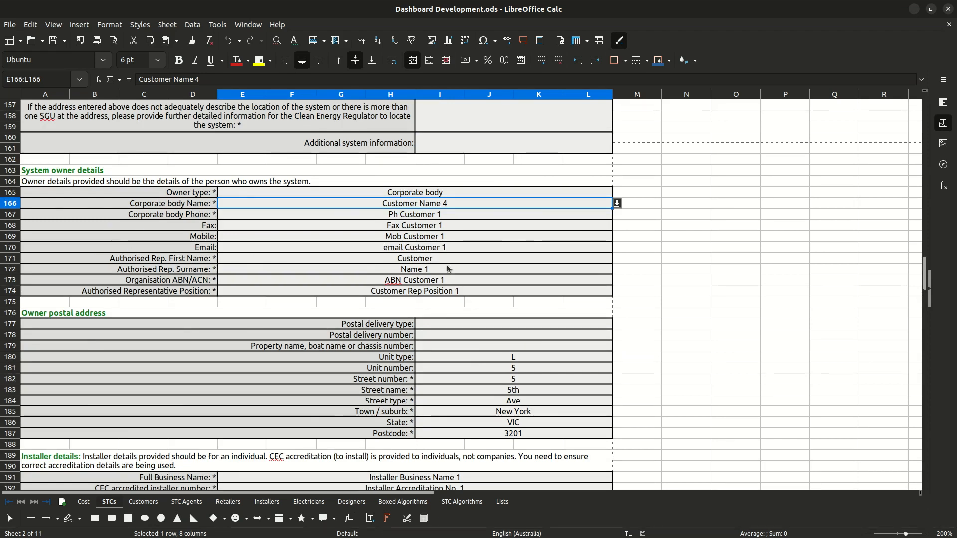
scroll(448, 270, "up", 1)
left_click(504, 301)
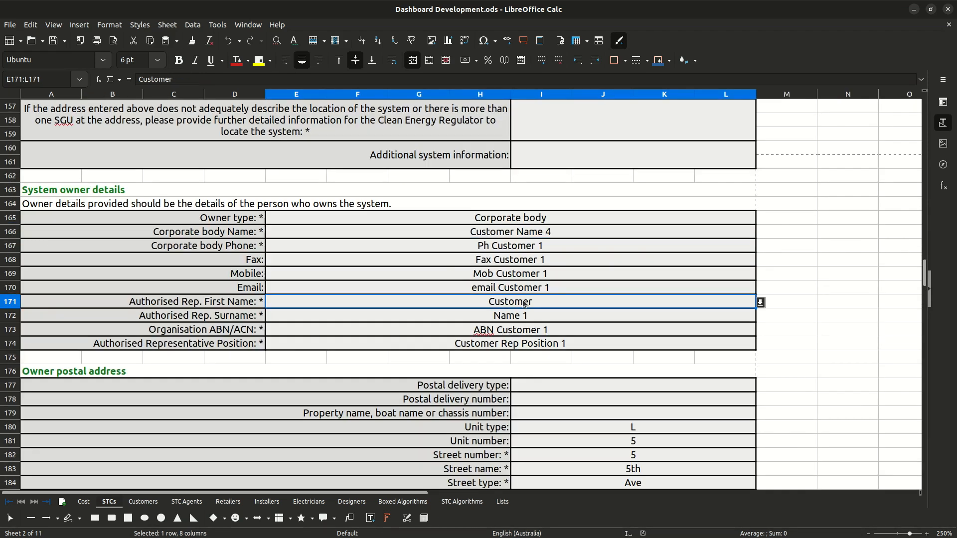
left_click(762, 302)
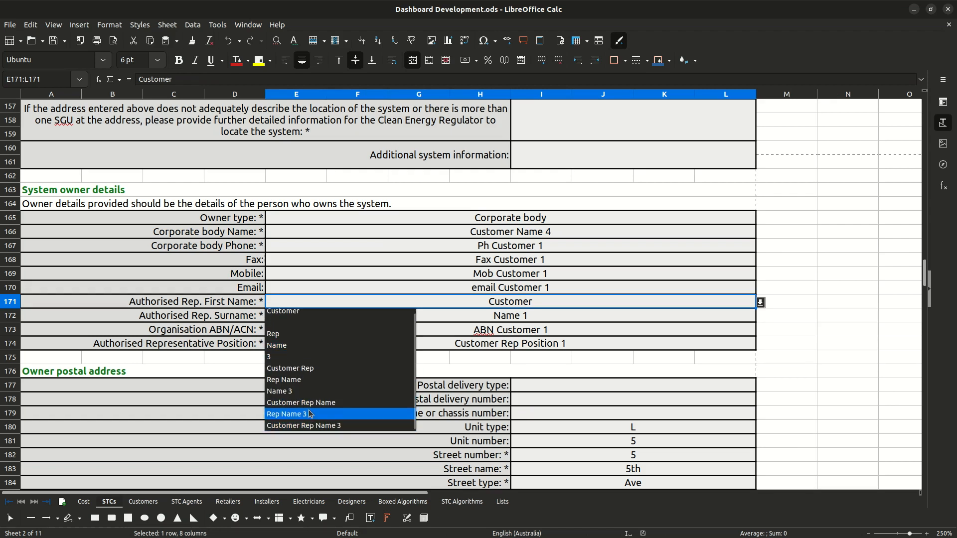
left_click(282, 346)
- Set the system owner's Authorised Rep. Surname to Name 3 and First Name to Rep from their selection lists
left_click(669, 316)
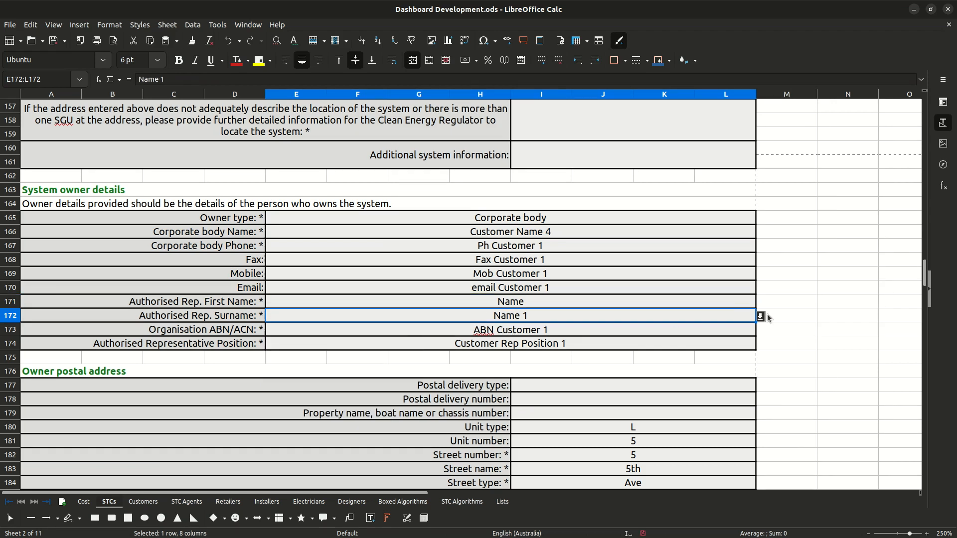
left_click(760, 316)
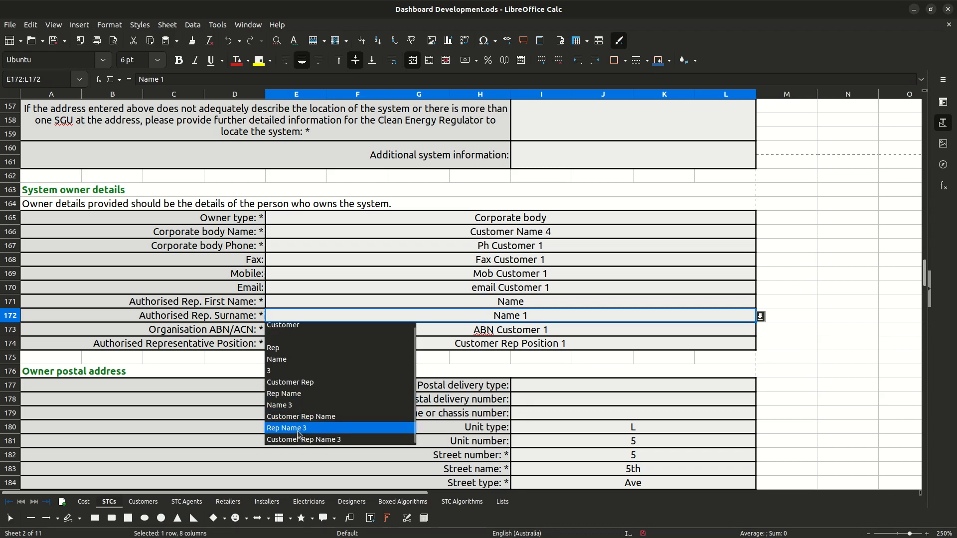
left_click(287, 412)
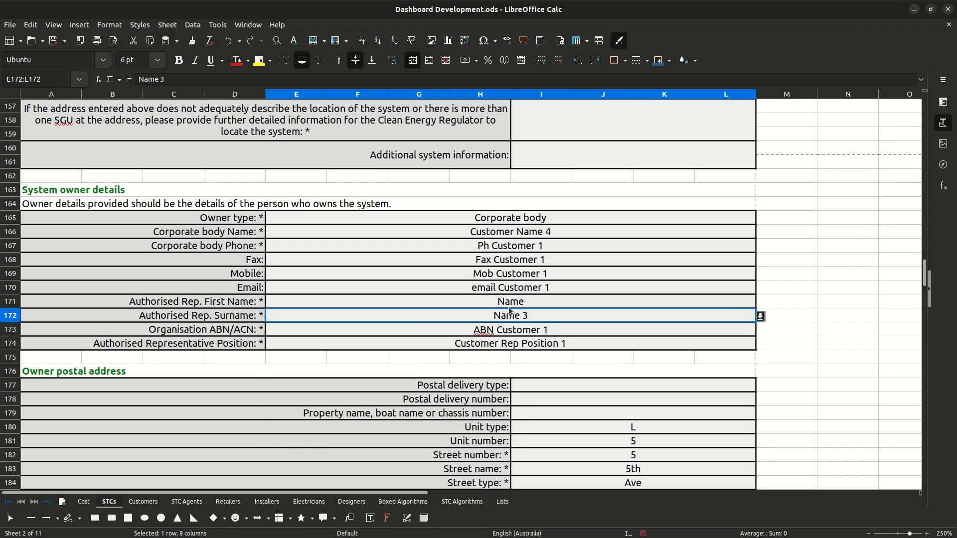
left_click(609, 302)
left_click(761, 302)
left_click(299, 337)
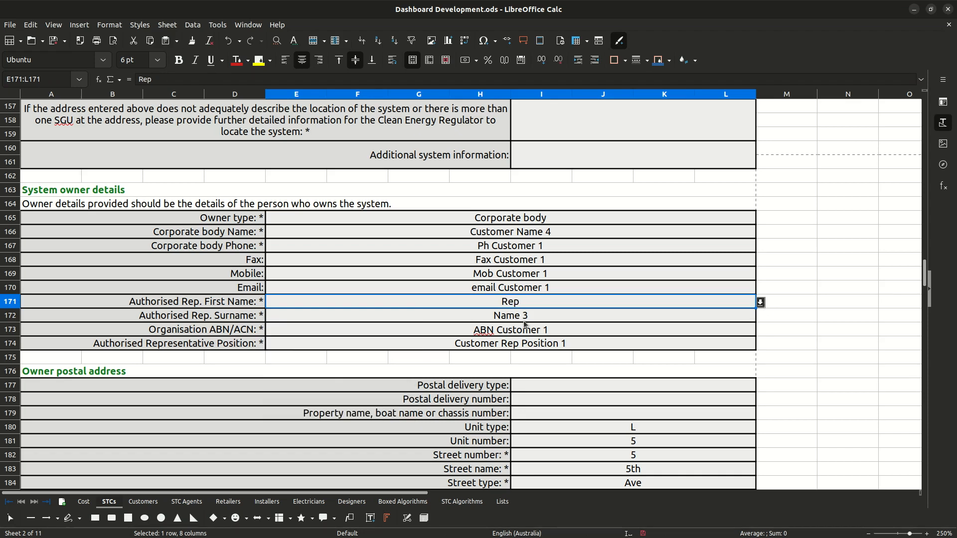
- Choose Customer Name 3 as the system owner's Corporate body Name in row 166
left_click(533, 237)
left_click(761, 232)
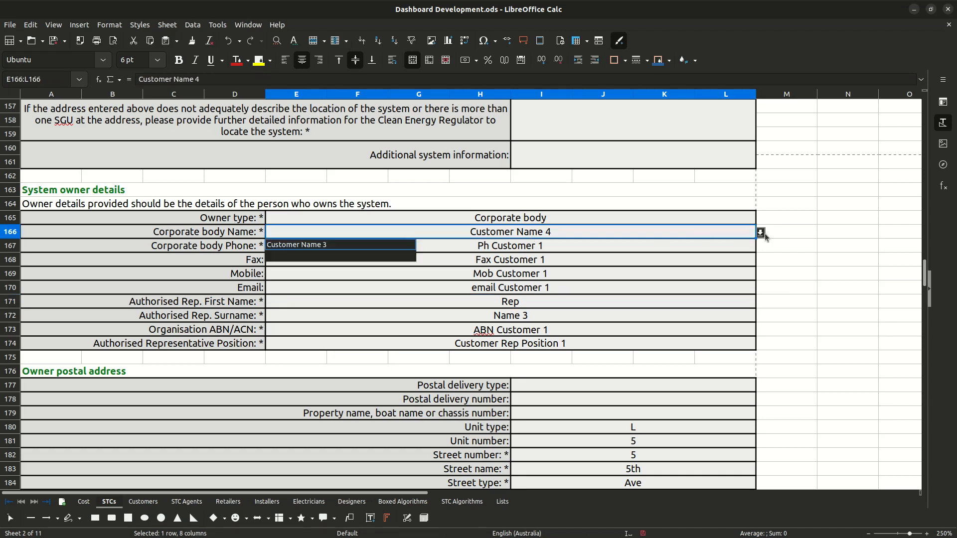
left_click(337, 247)
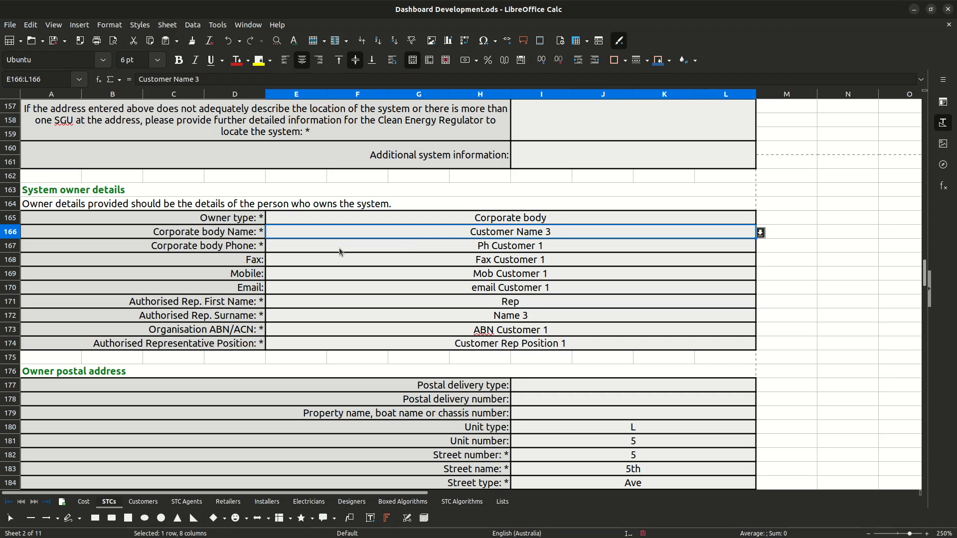
- Enter the test text hfshf as the Corporate body Name and reselect that cell
type("hfshf")
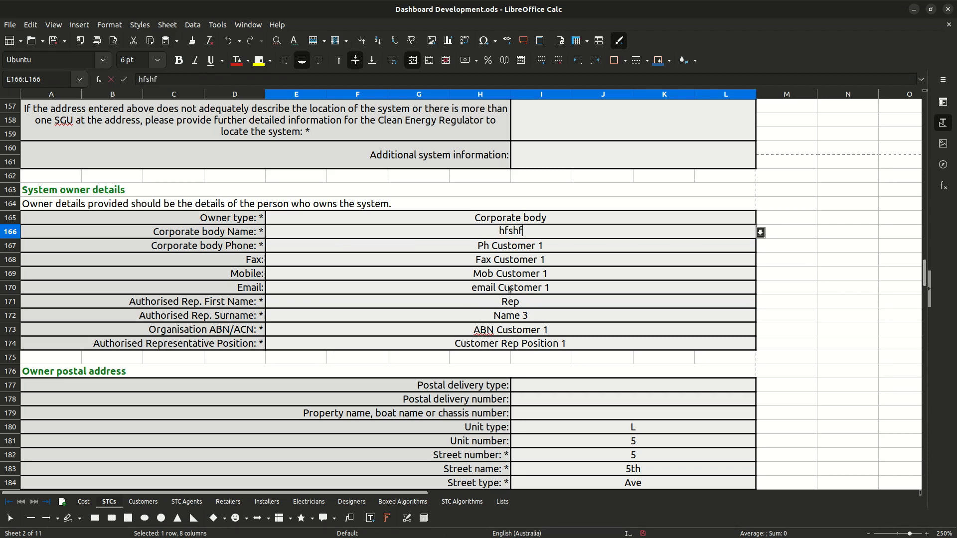
left_click(510, 293)
left_click(531, 236)
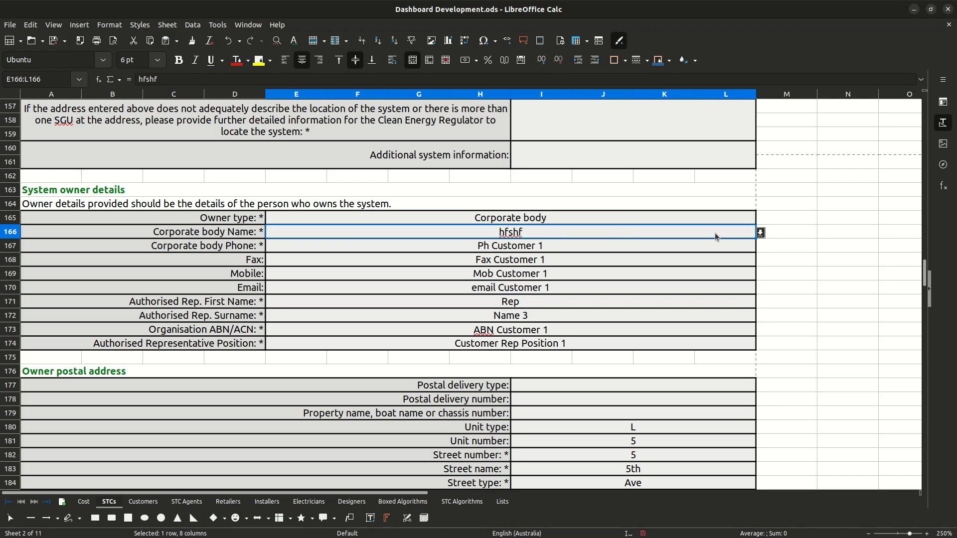
- Choose Customer Name 3 as the Corporate body Name and Ph Customer 3 as the Corporate body Phone in the System owner details
left_click(761, 232)
left_click(402, 245)
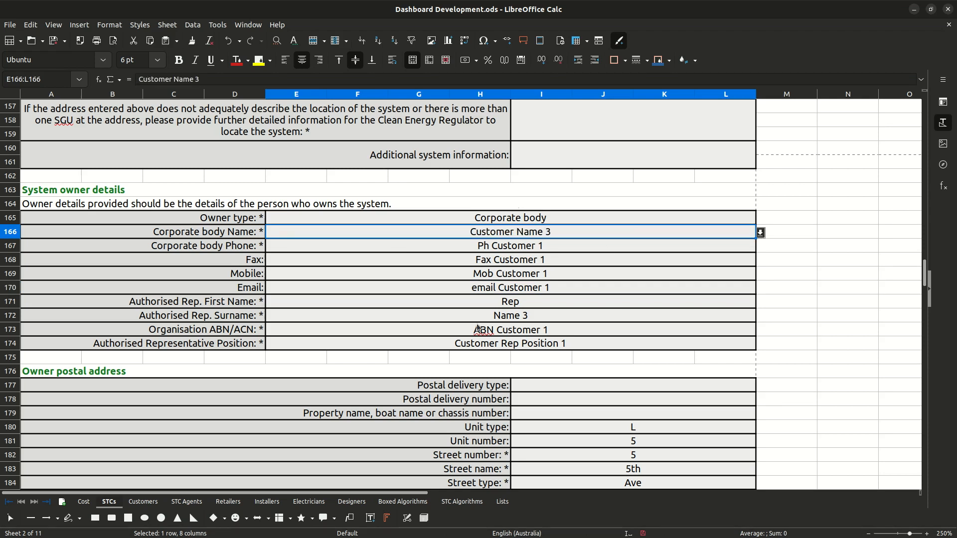
left_click(748, 249)
left_click(761, 247)
left_click(408, 260)
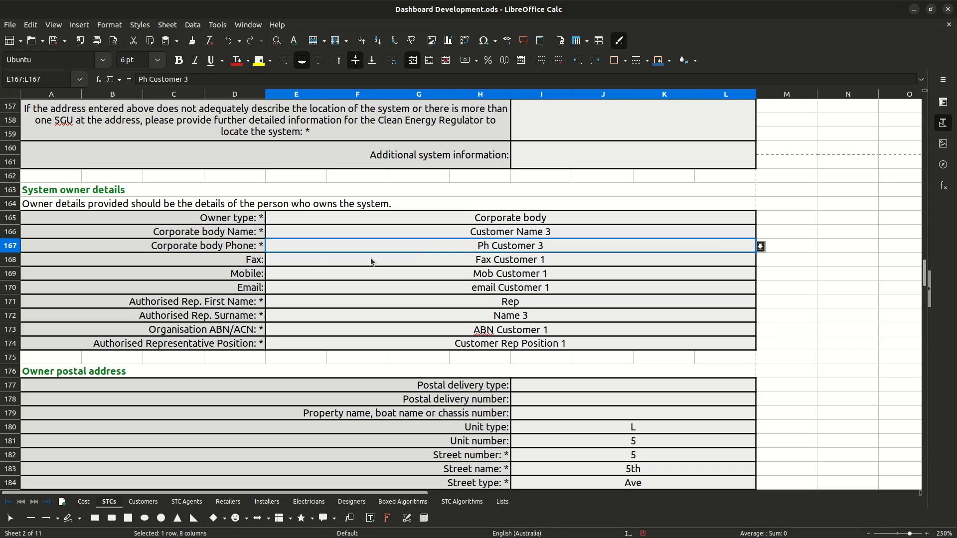
- Set the system owner's Fax to Fax Customer 3 and Mobile to Mob Customer 3 from their selection lists
left_click(435, 261)
left_click(760, 260)
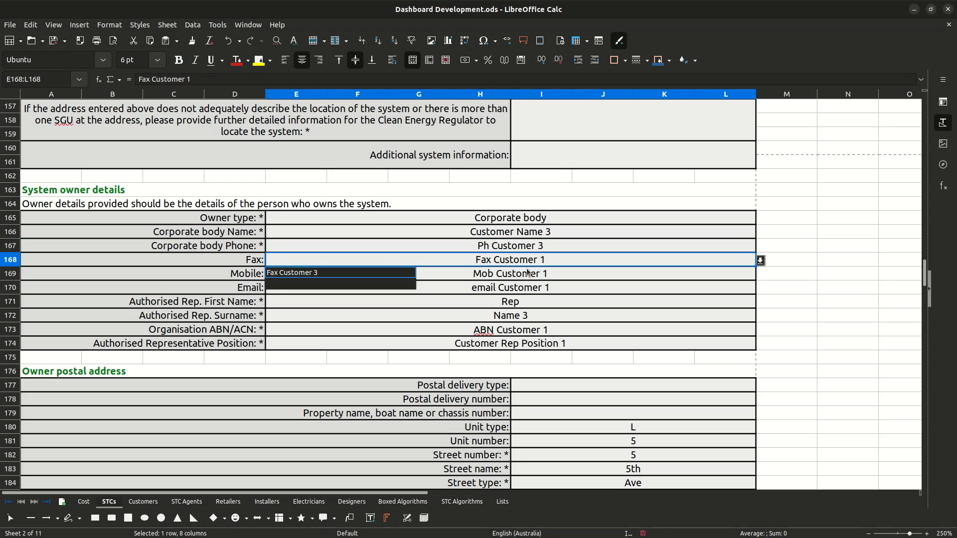
left_click(369, 269)
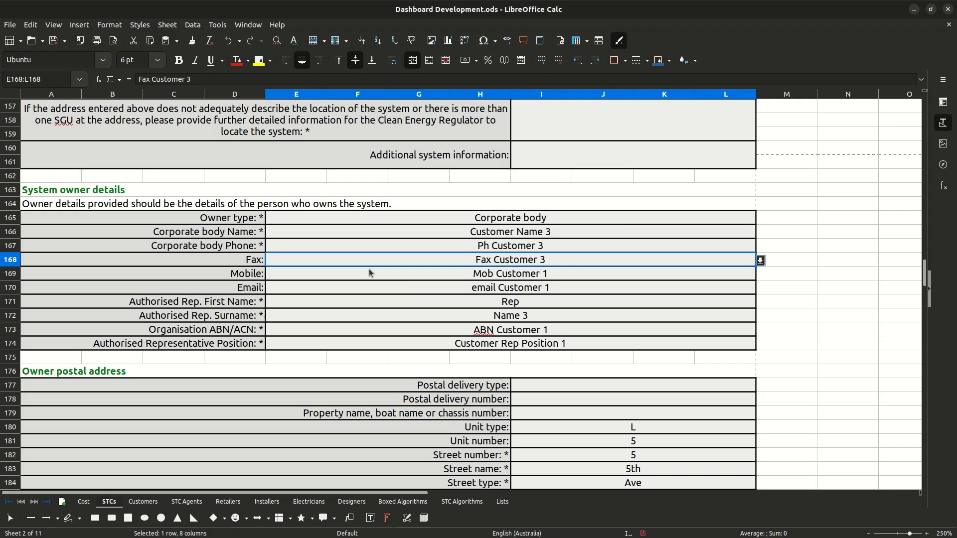
left_click(374, 274)
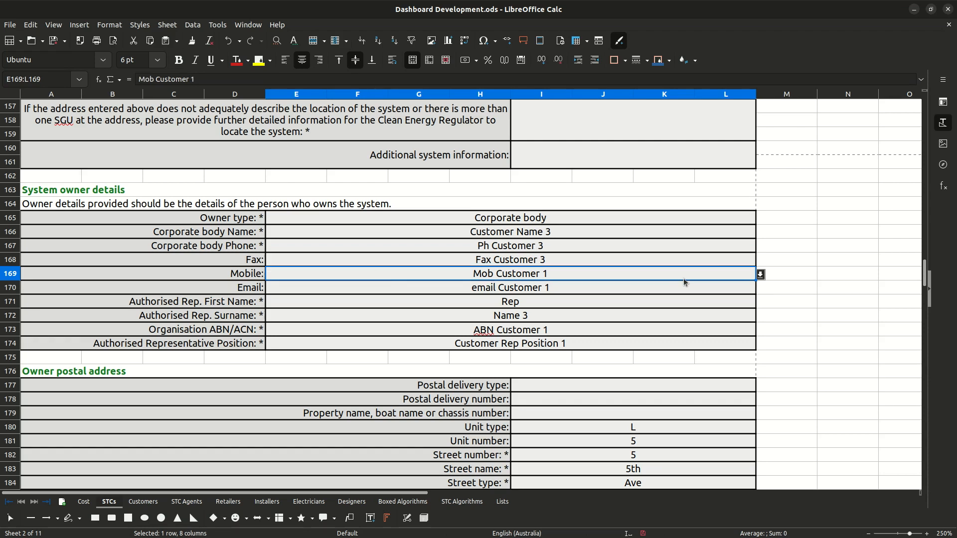
left_click(760, 274)
left_click(385, 286)
- Choose email Customer 3 as the system owner's Email in row 170
left_click(384, 285)
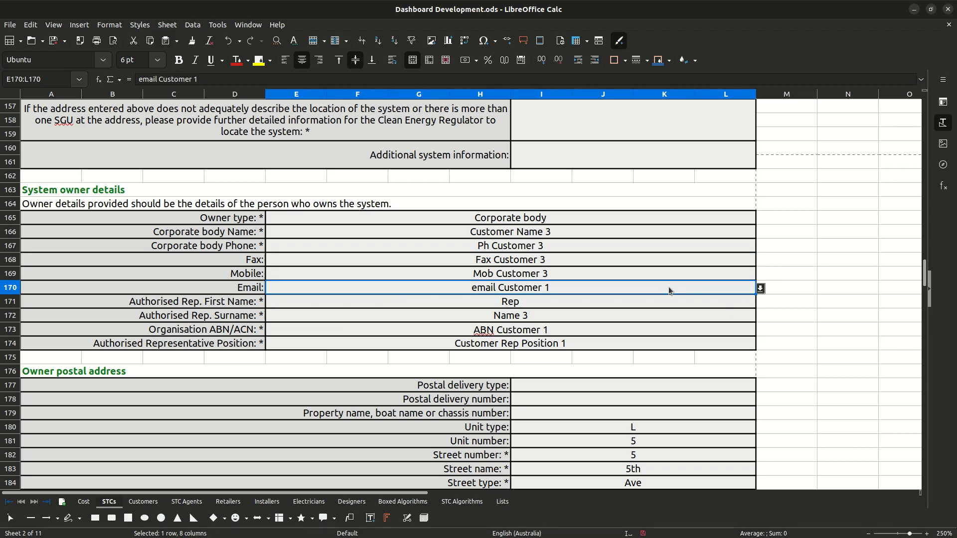
left_click(760, 288)
left_click(395, 301)
- Read through the Installer written statement on the STCs sheet, including its signature block and opening lines
scroll(319, 321, "down", 20)
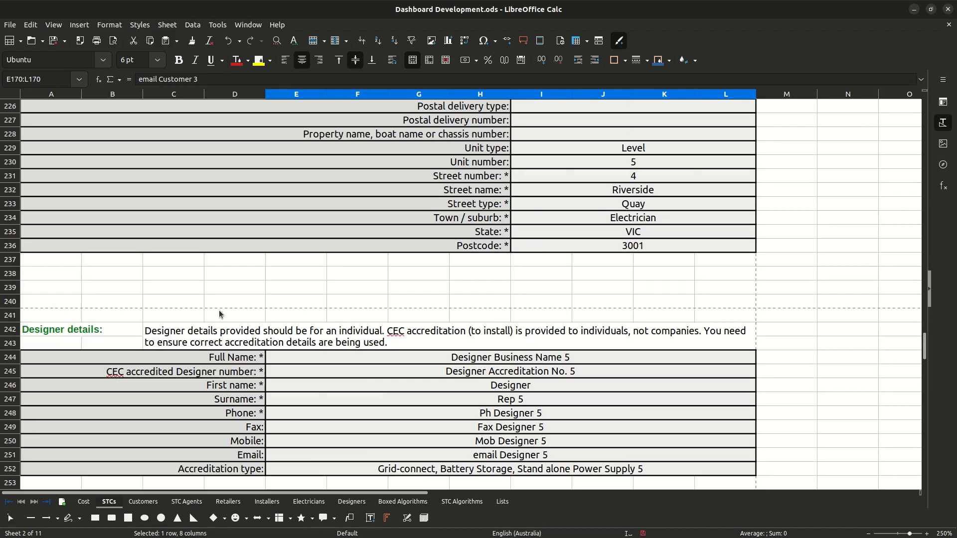
scroll(206, 329, "down", 8)
scroll(145, 335, "down", 3, "ctrl")
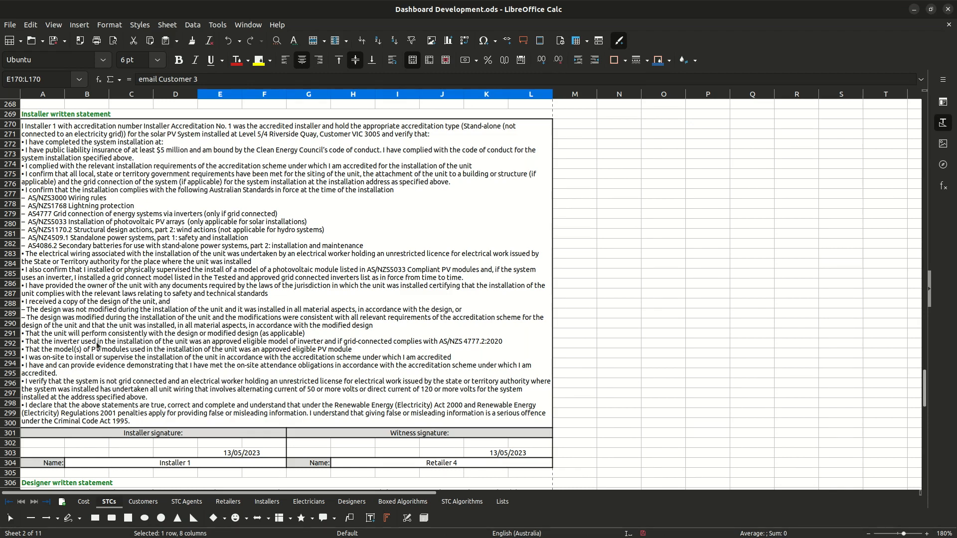
scroll(98, 346, "up", 1, "ctrl")
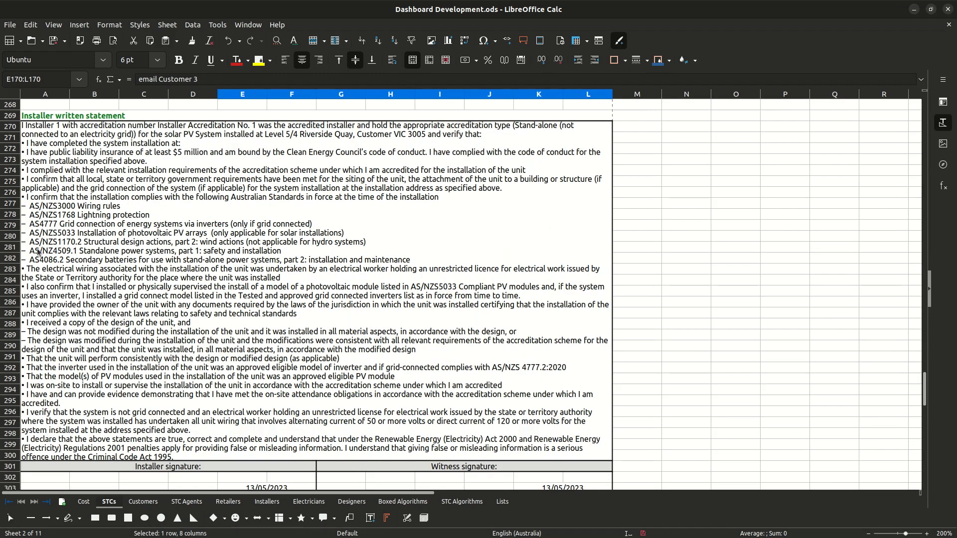
scroll(39, 252, "up", 1, "ctrl")
scroll(155, 122, "up", 1, "ctrl")
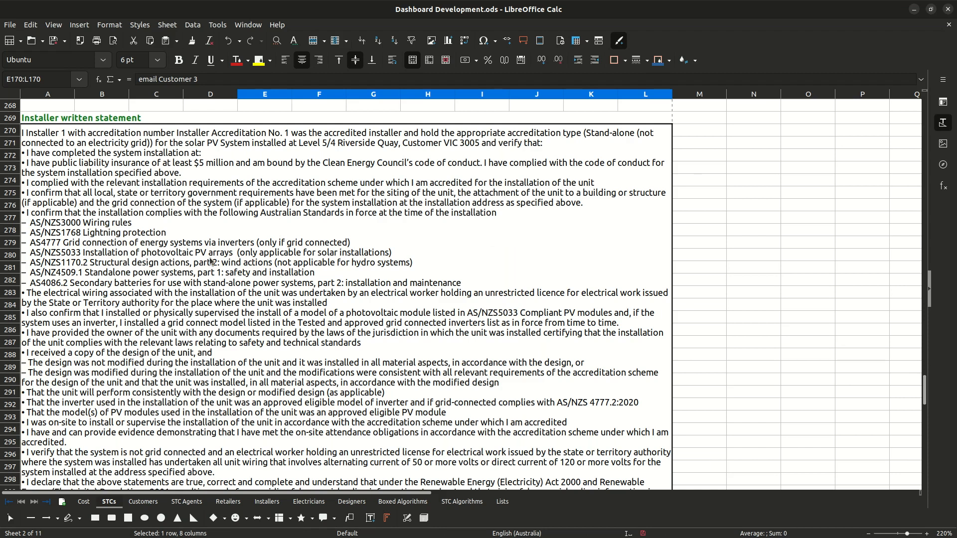
scroll(119, 282, "down", 2)
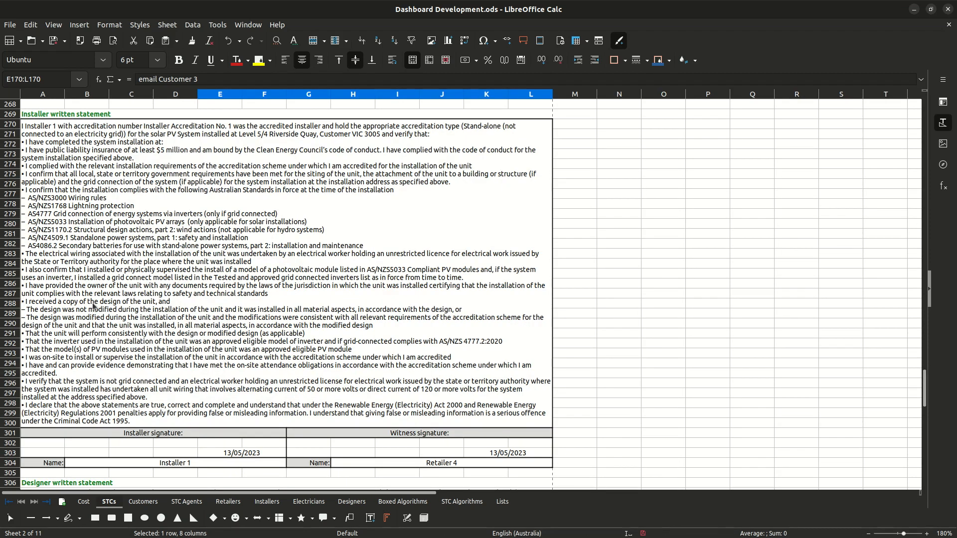
scroll(84, 250, "up", 4)
scroll(52, 303, "up", 5)
scroll(59, 304, "up", 5)
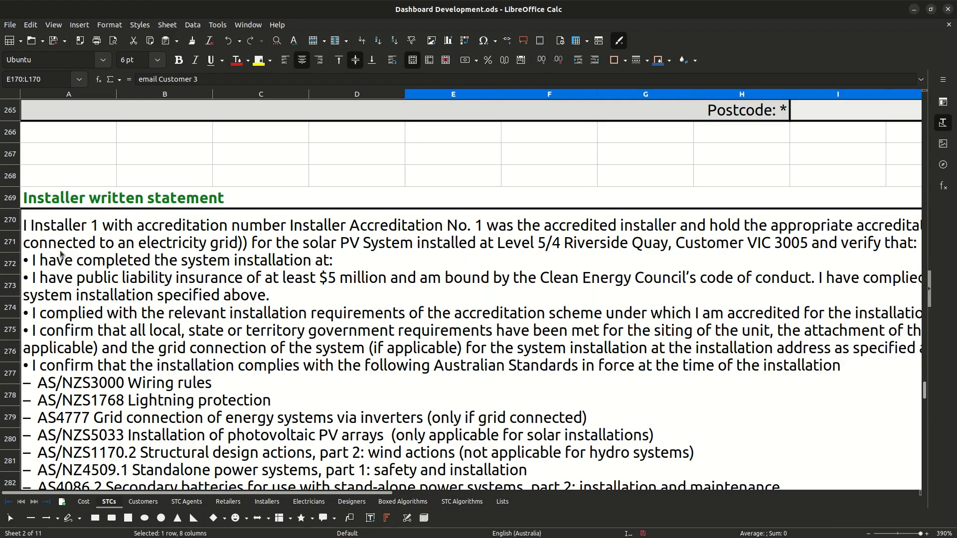
- Inspect the formula behind the Installer written statement in A270:L300 and read the statement across its full width
left_click(43, 228)
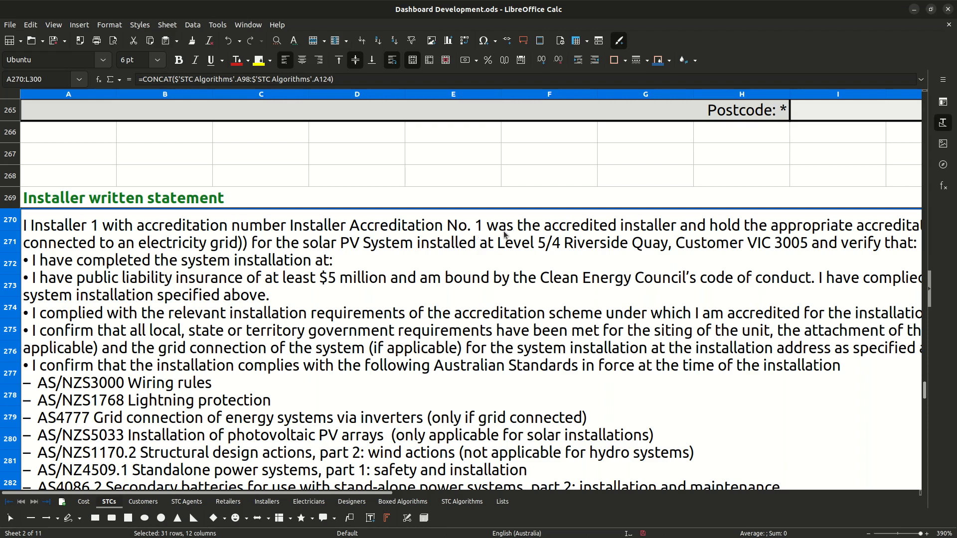
left_click_drag(272, 493, 422, 499)
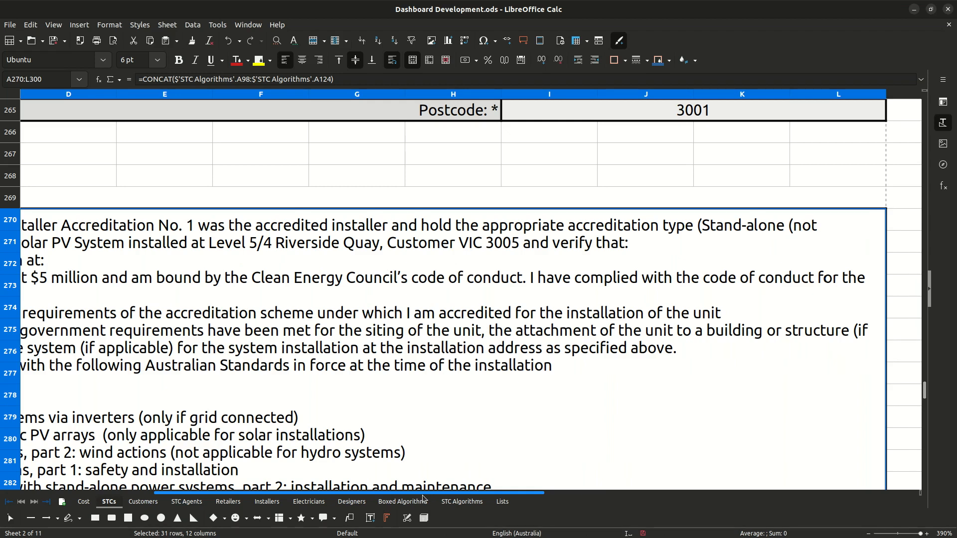
left_click_drag(422, 499, 270, 496)
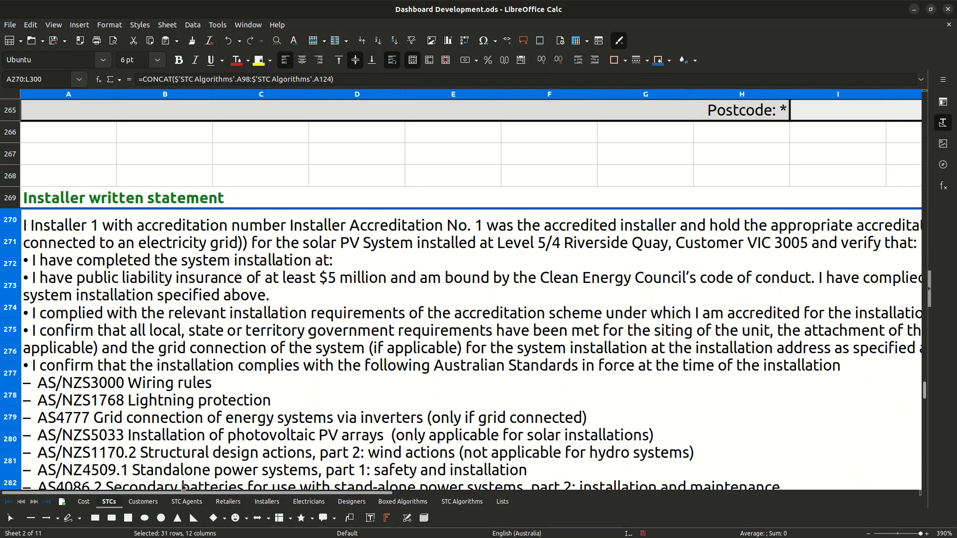
scroll(164, 369, "down", 3)
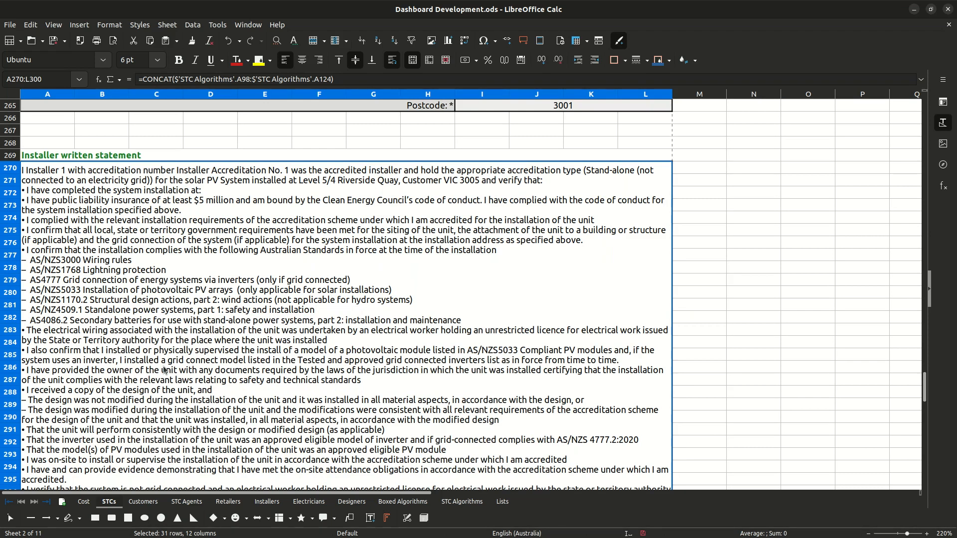
scroll(164, 370, "down", 2)
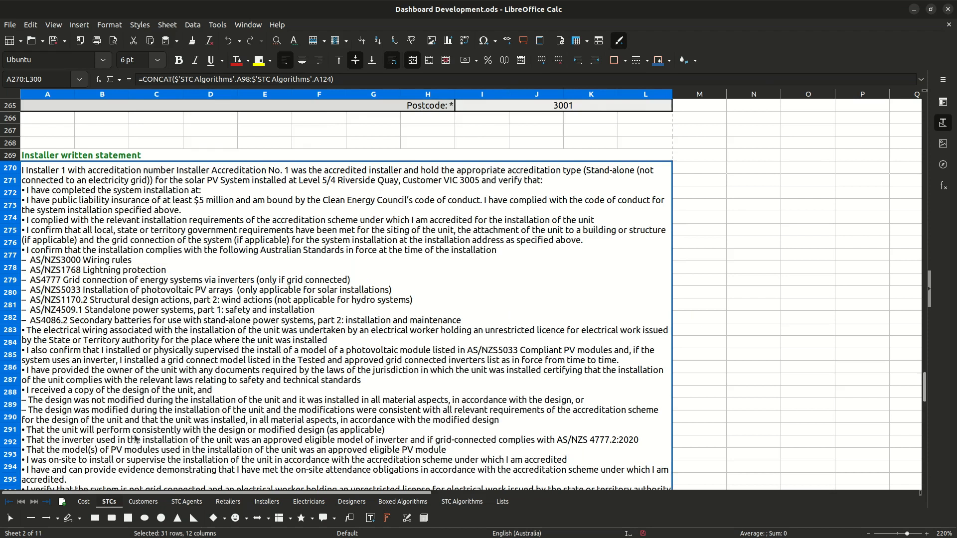
scroll(137, 438, "up", 2)
scroll(136, 439, "down", 3)
- Find the Installer Statement source rows, starting at row 98, on the STC Algorithms sheet
left_click(452, 502)
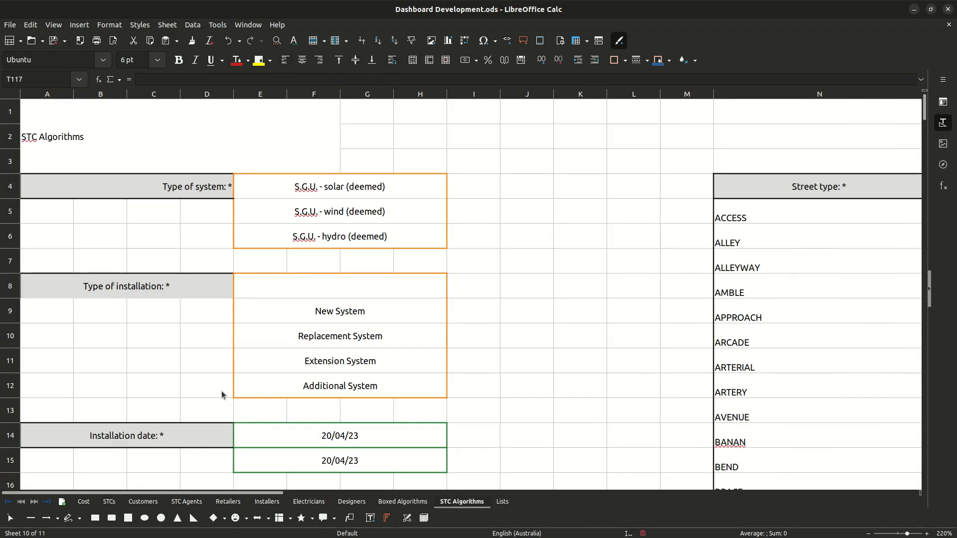
scroll(219, 392, "down", 7)
scroll(210, 386, "down", 6)
scroll(210, 387, "down", 8)
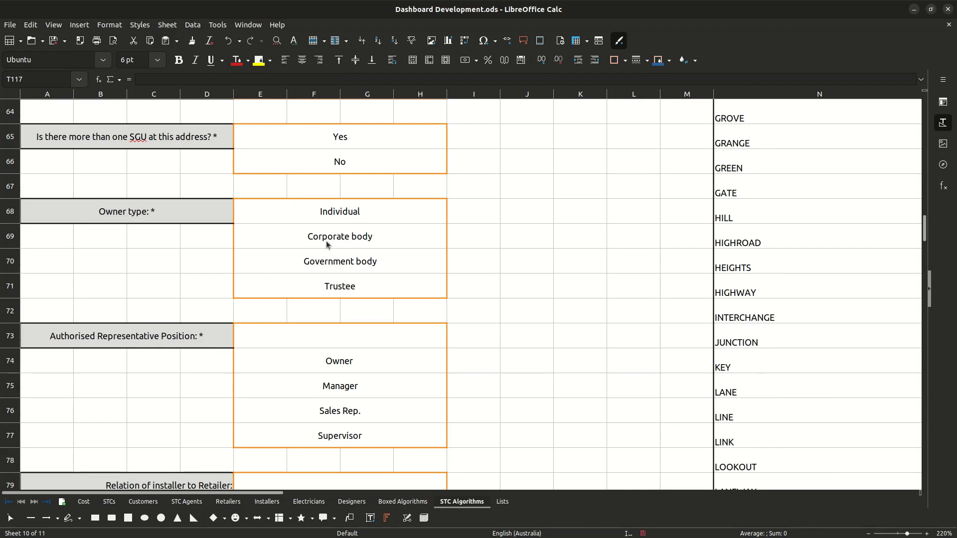
scroll(261, 369, "down", 9)
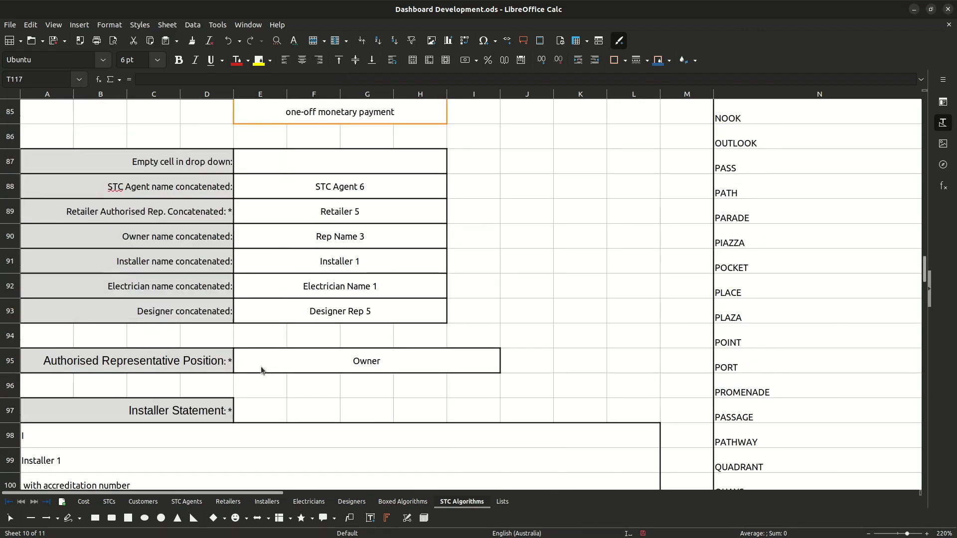
scroll(261, 370, "down", 3)
scroll(50, 322, "up", 4, "ctrl")
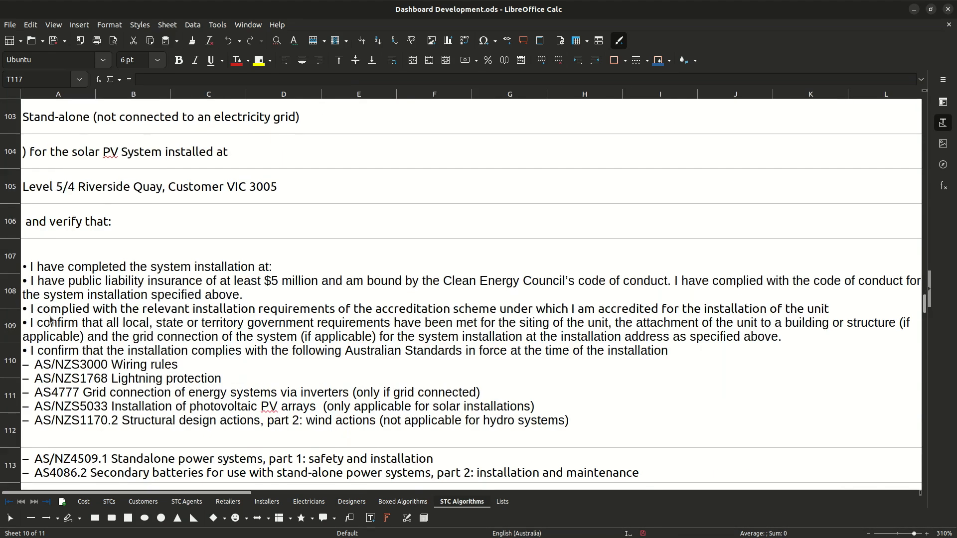
scroll(50, 321, "down", 5)
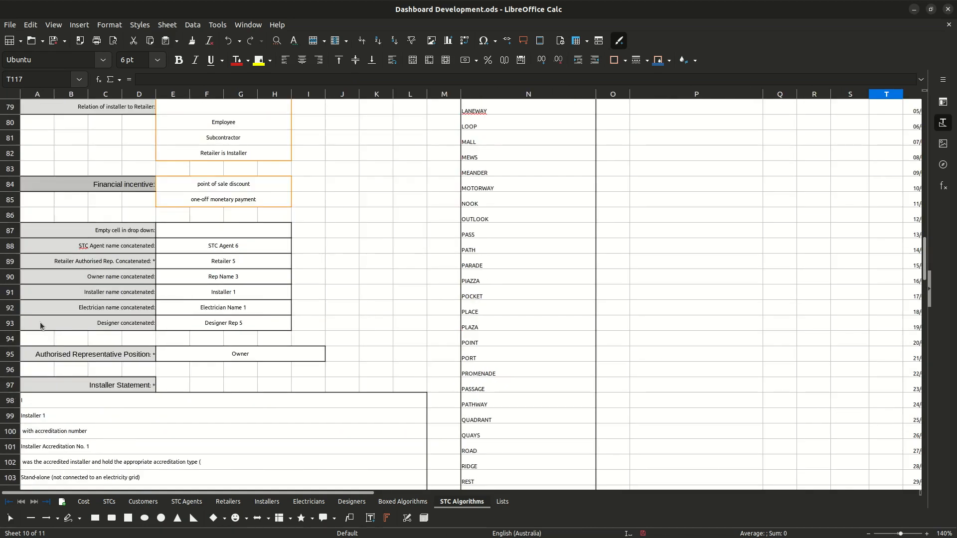
scroll(43, 409, "up", 4)
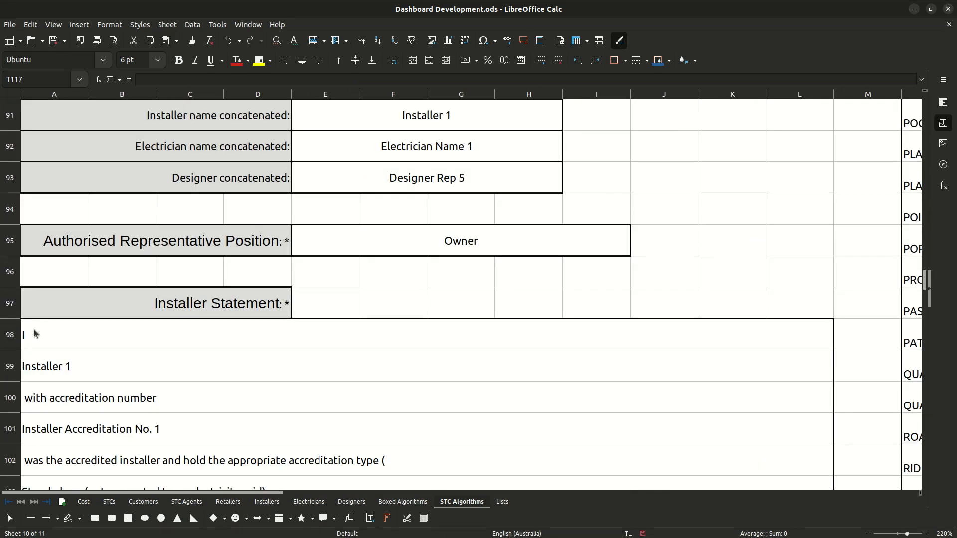
- Inspect the text and cell references in rows 98 to 101 of the Installer Statement source
left_click(38, 338)
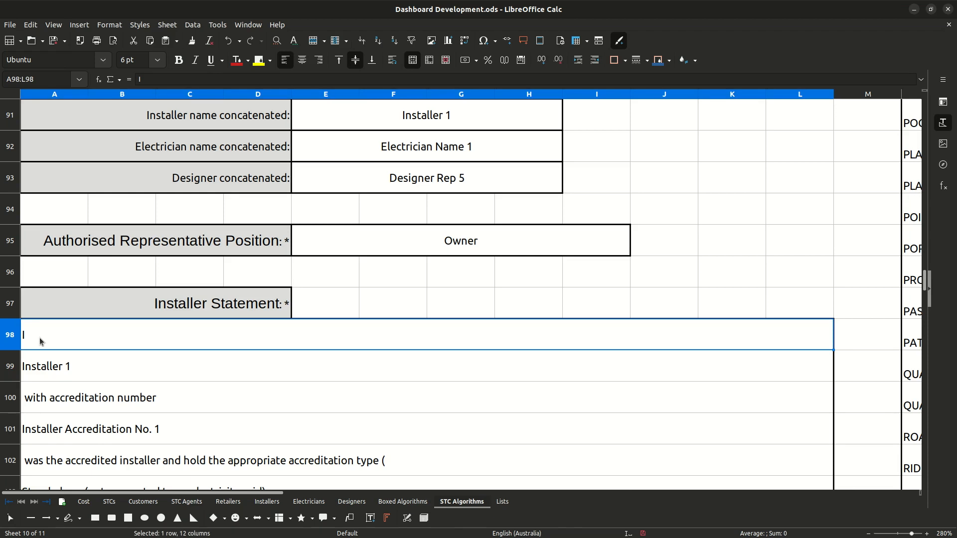
double_click(40, 341)
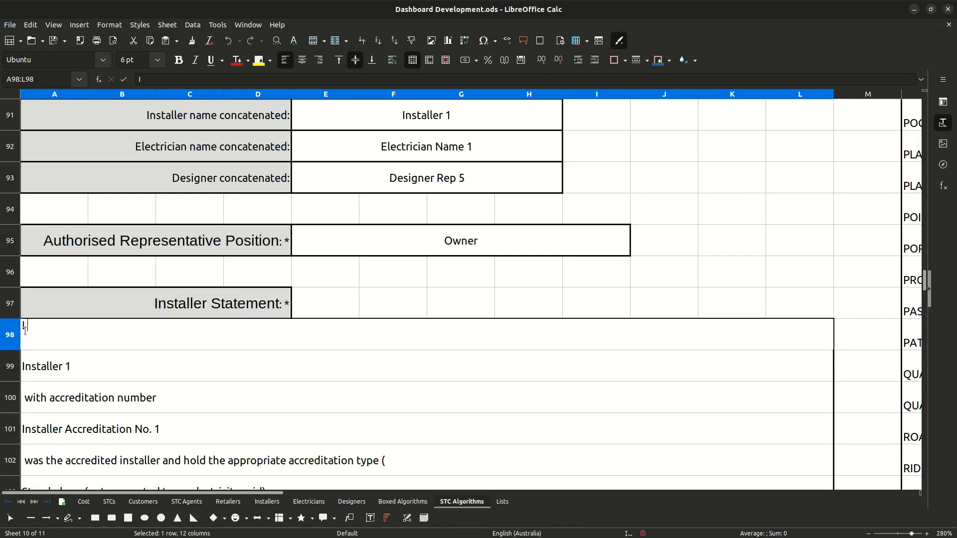
left_click(49, 373)
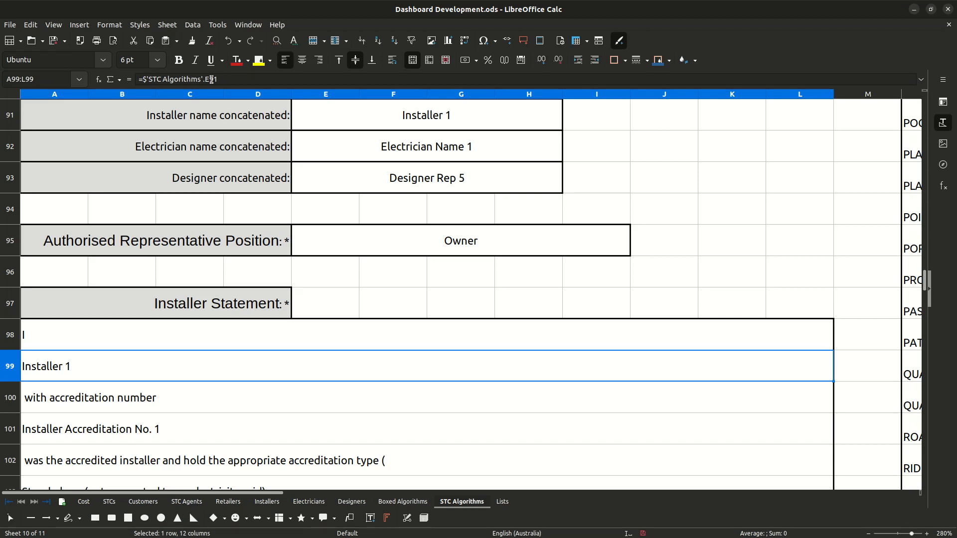
scroll(59, 362, "down", 1)
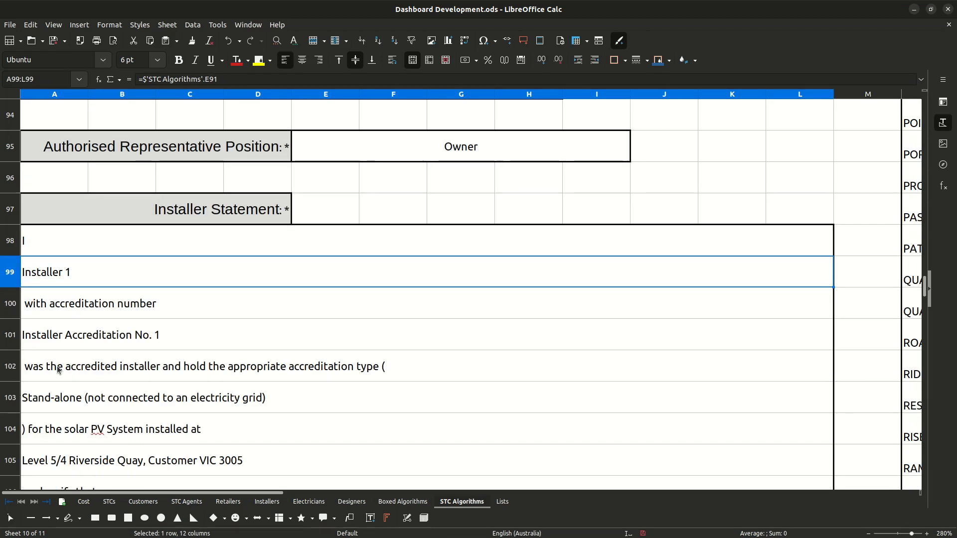
left_click(66, 299)
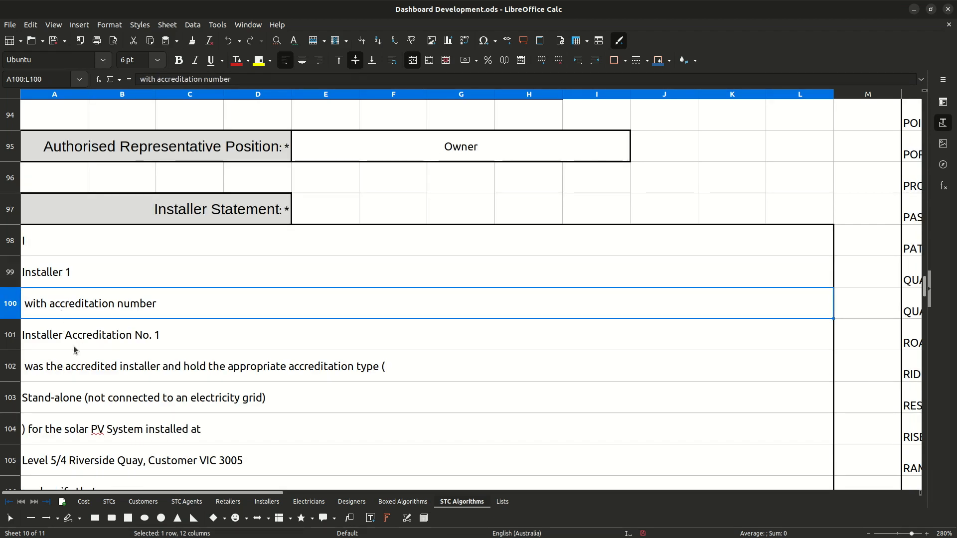
left_click(77, 330)
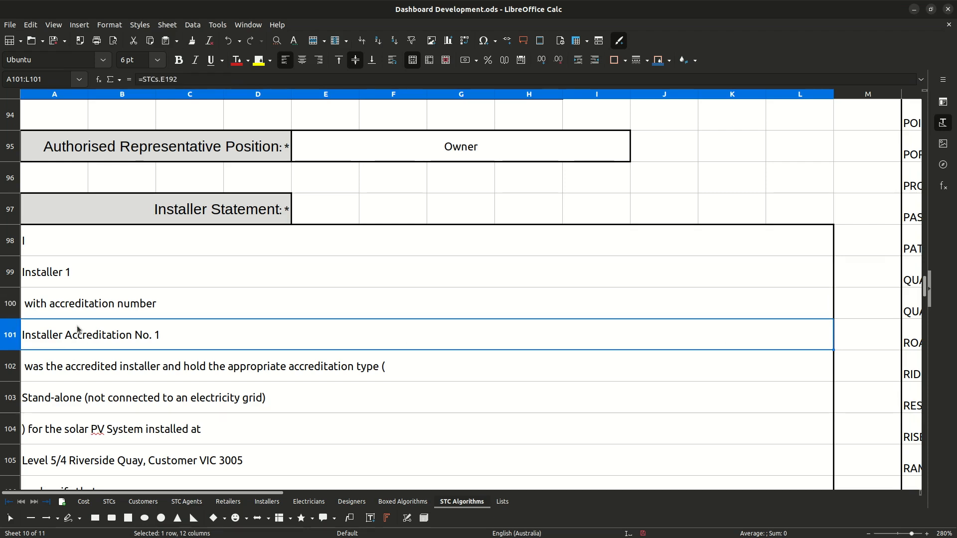
double_click(112, 334)
left_click(112, 81)
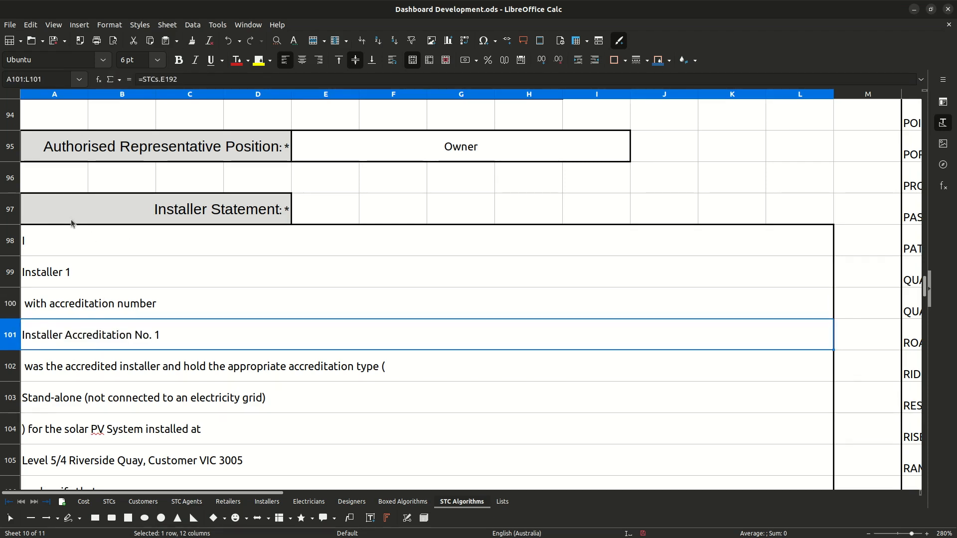
- Inspect the text and cell references in rows 102 to 105 of the Installer Statement source
scroll(79, 199, "down", 2)
left_click(87, 185)
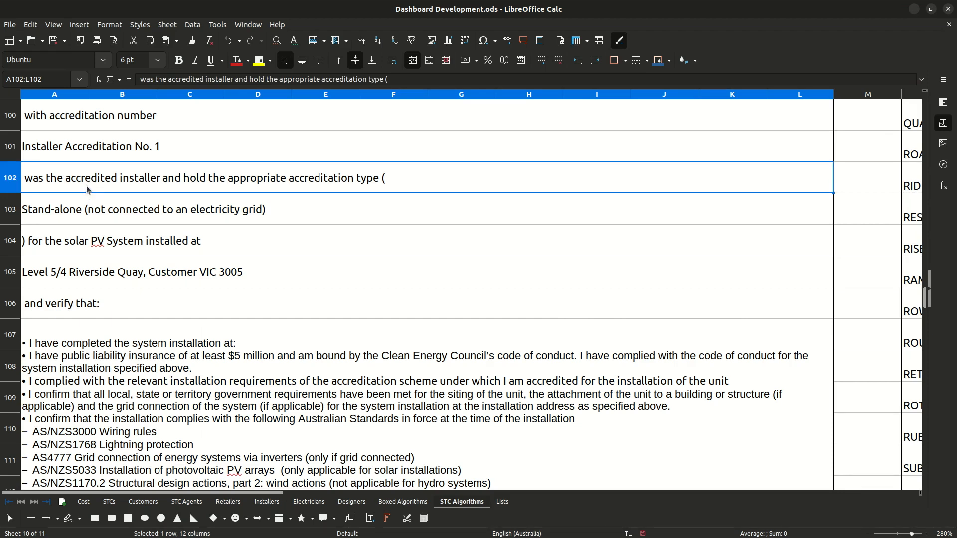
left_click(78, 220)
left_click(79, 243)
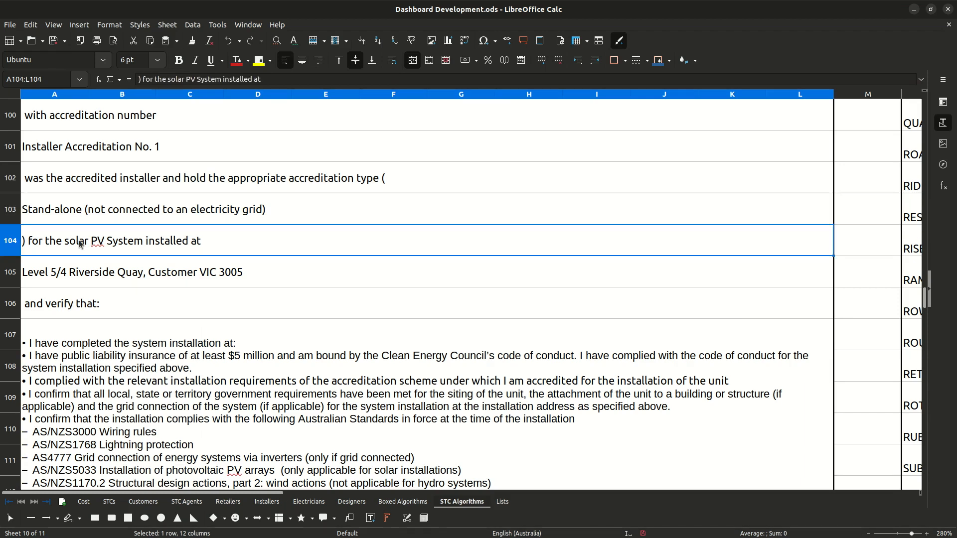
left_click(79, 269)
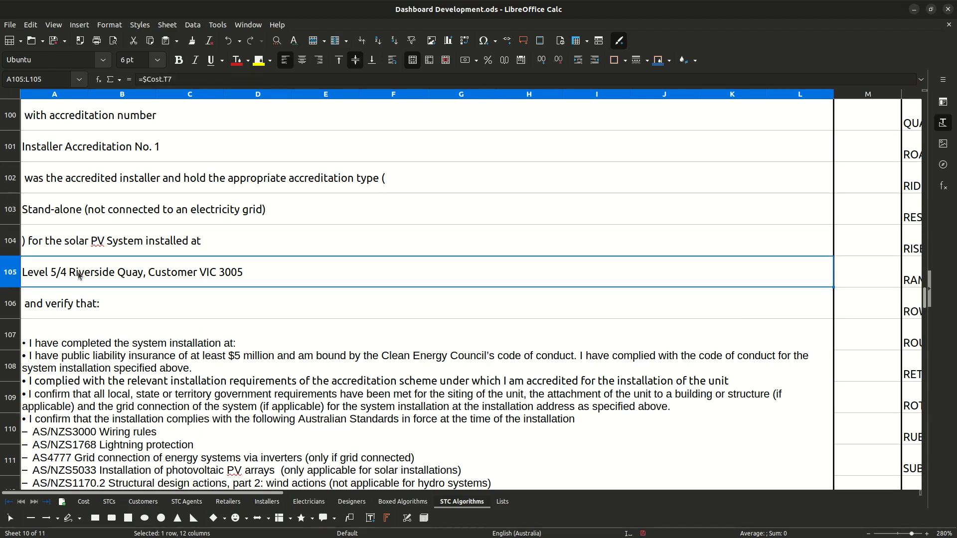
left_click(95, 217)
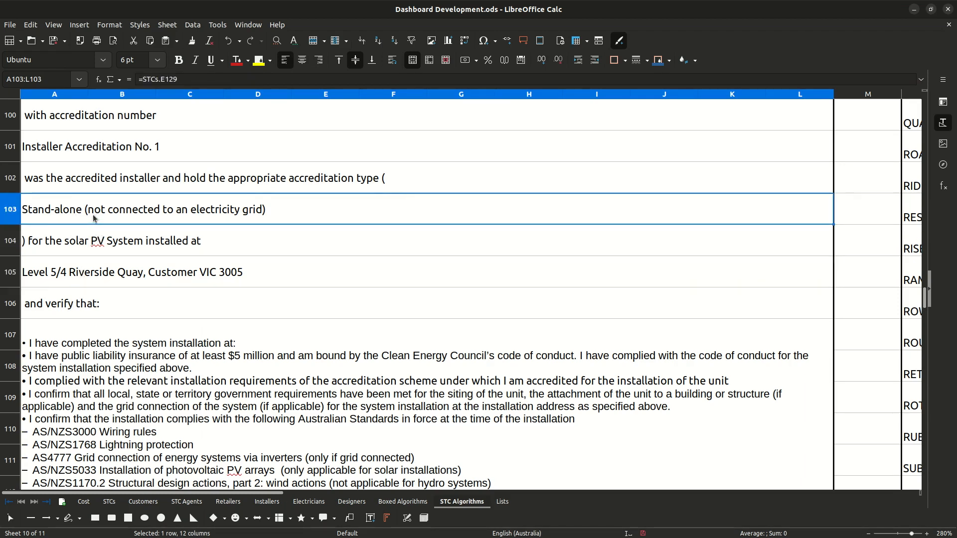
double_click(95, 218)
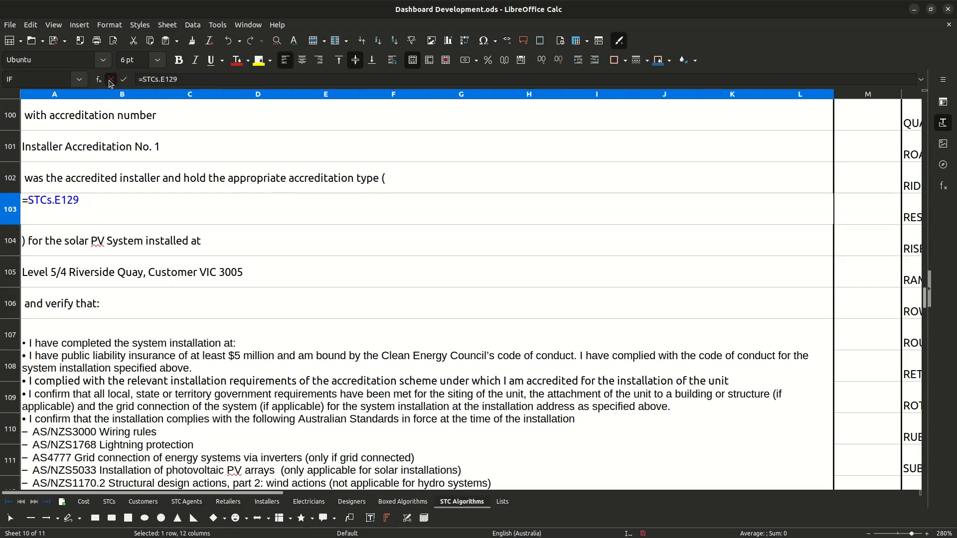
key("Escape")
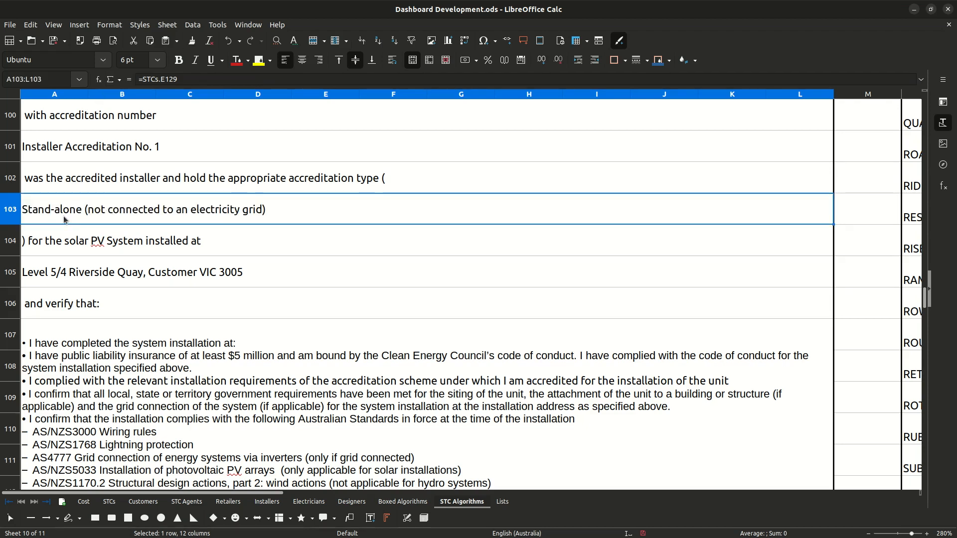
left_click(103, 251)
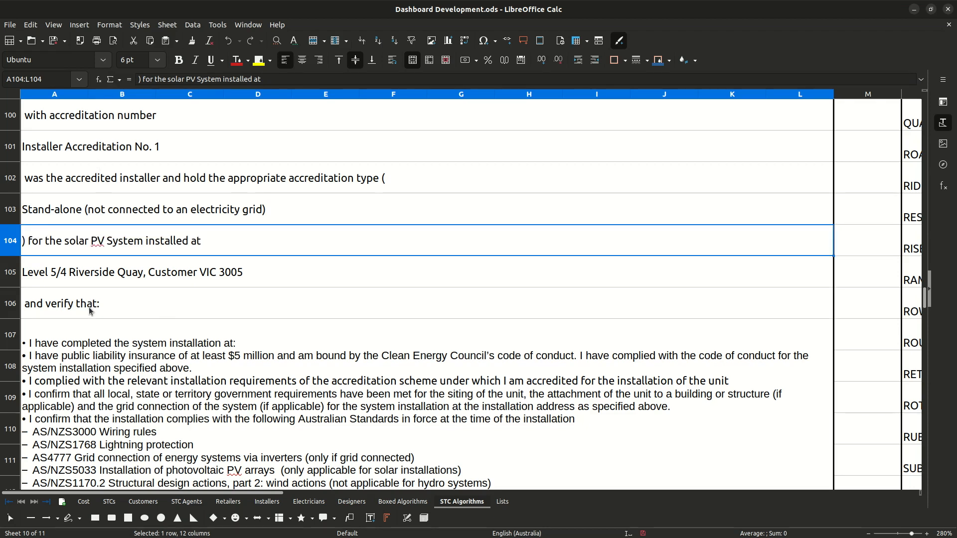
- Inspect the conditional formula in A113 that supplies the standalone power system standards for the Installer Statement
scroll(91, 305, "down", 3)
scroll(160, 262, "up", 3)
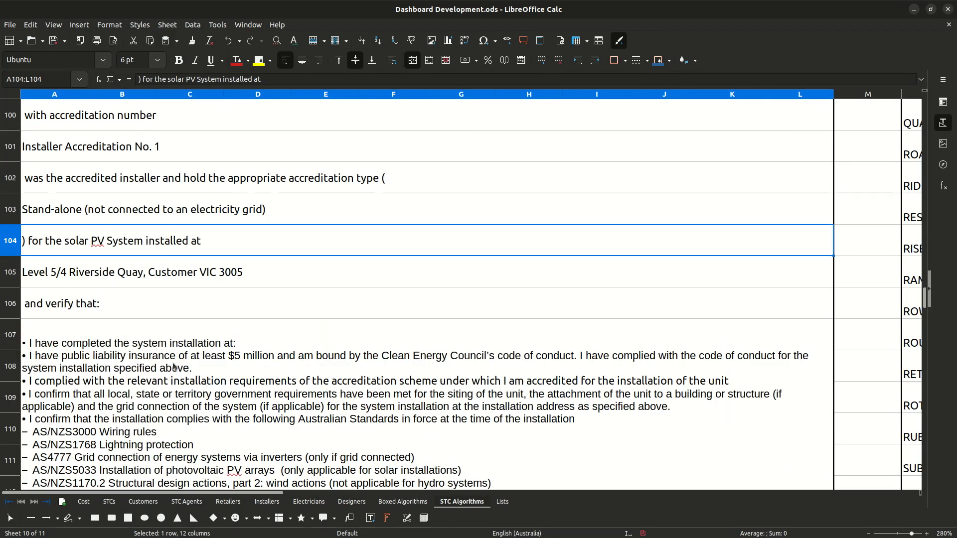
scroll(174, 369, "down", 4)
scroll(167, 332, "up", 2)
left_click(159, 341)
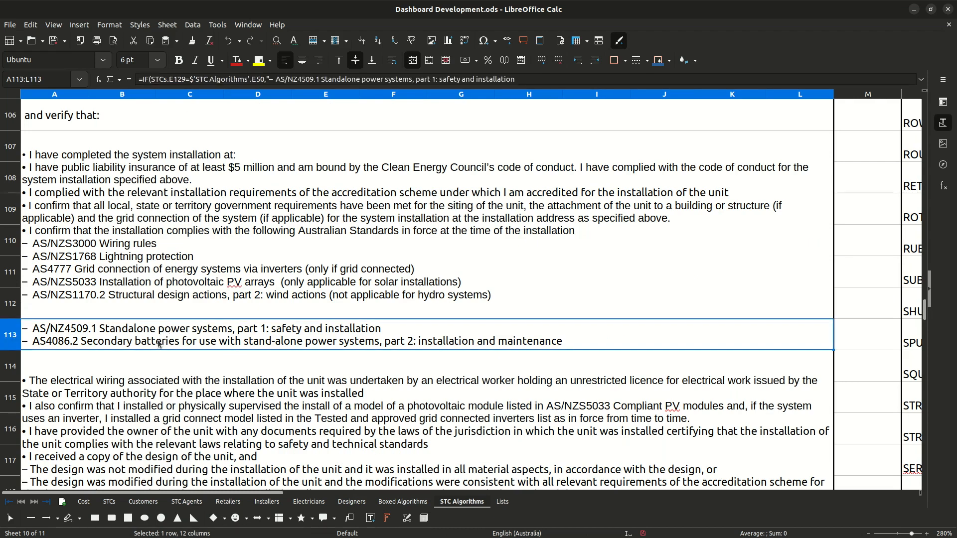
double_click(160, 342)
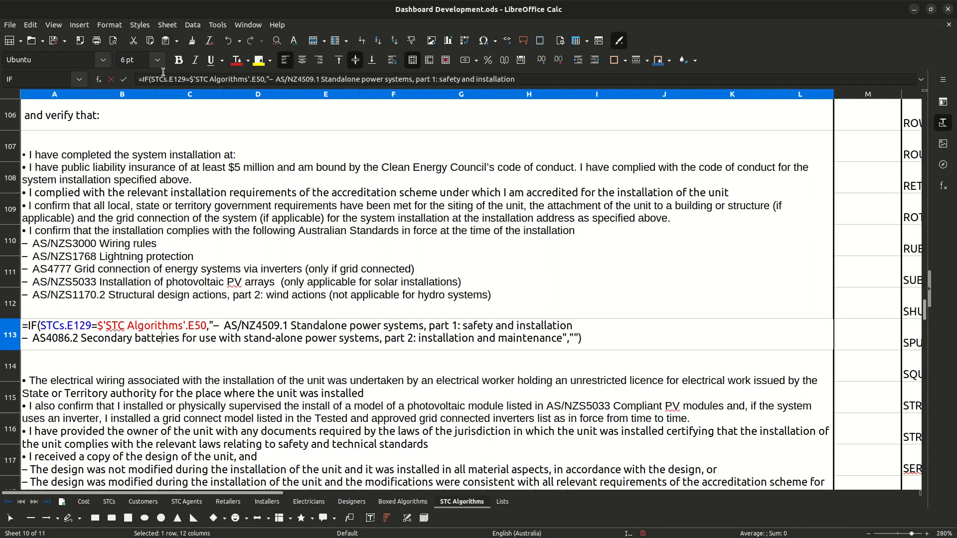
left_click(123, 80)
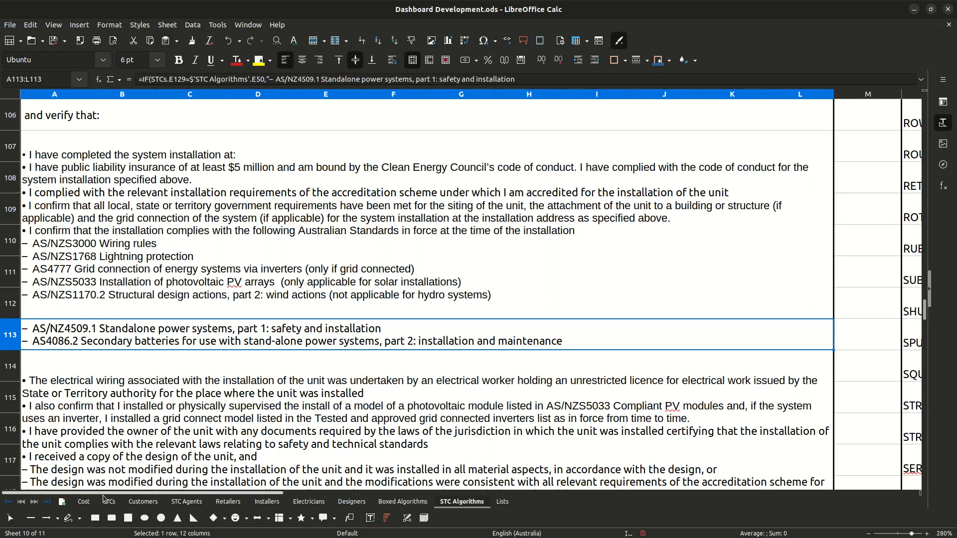
- Review the remaining Installer Statement source rows and the Designer Statement block, down to the start of the Retailer Statement
scroll(118, 429, "down", 2)
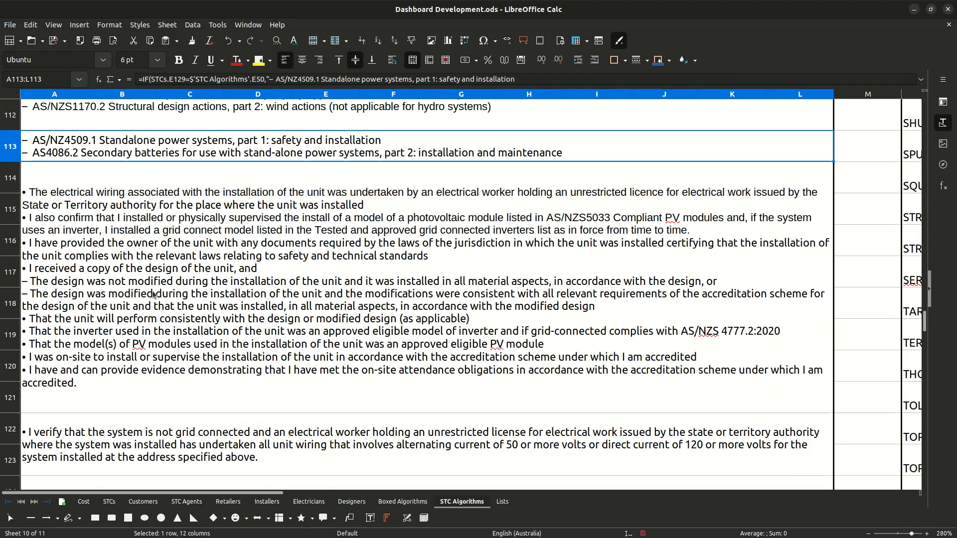
scroll(154, 295, "down", 4)
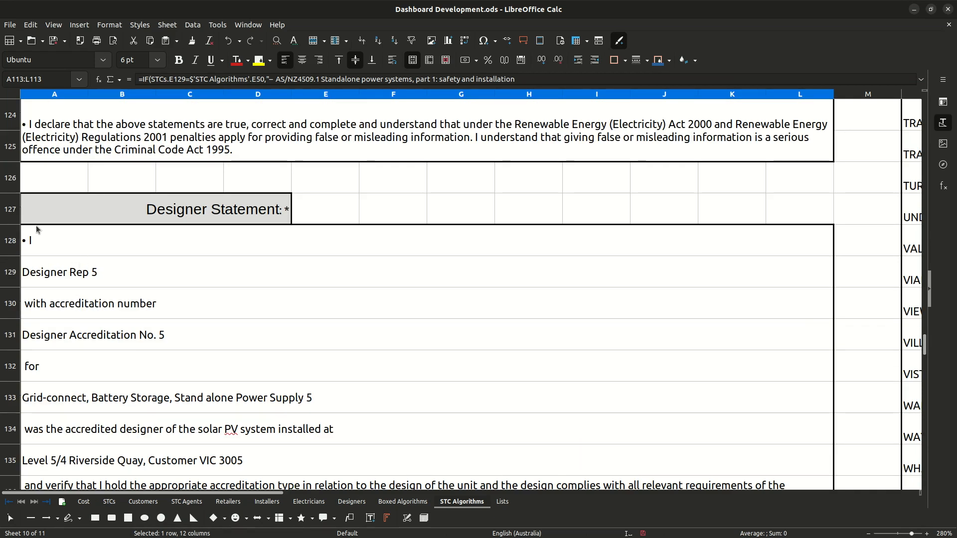
scroll(36, 229, "down", 6, "ctrl")
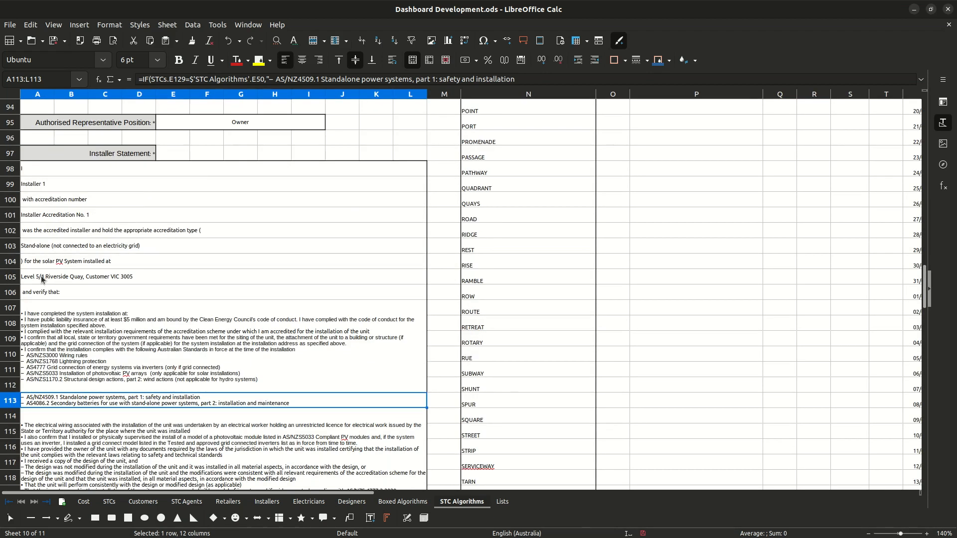
scroll(96, 241, "down", 8)
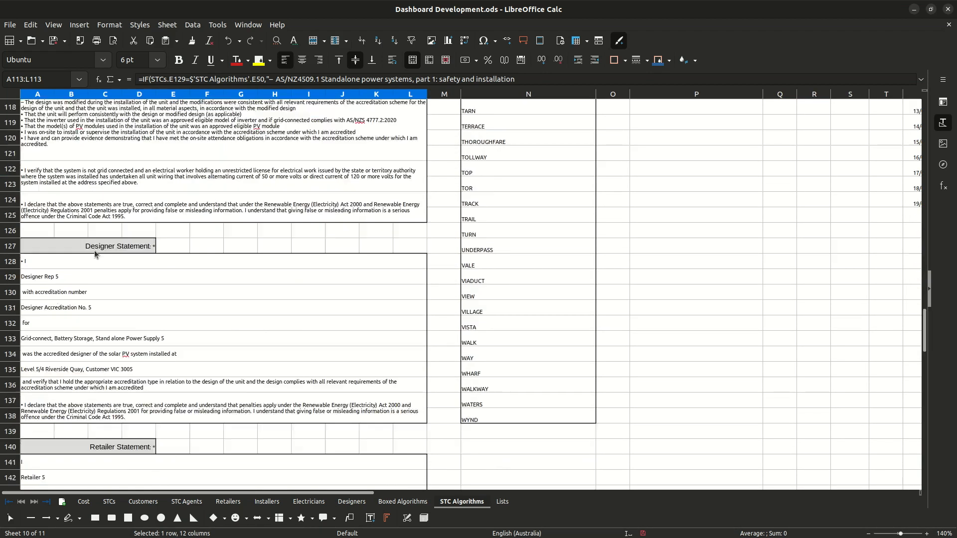
scroll(93, 337, "down", 3)
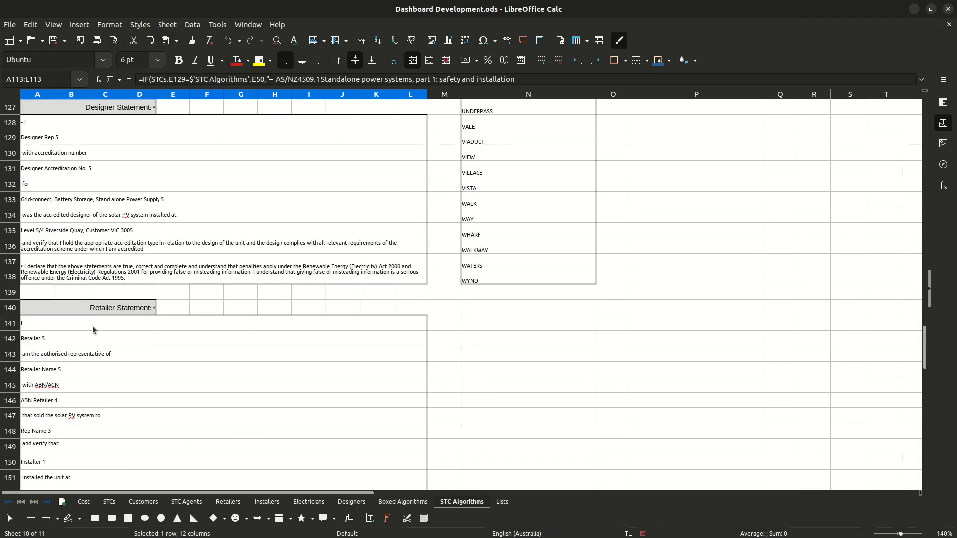
scroll(93, 231, "up", 2)
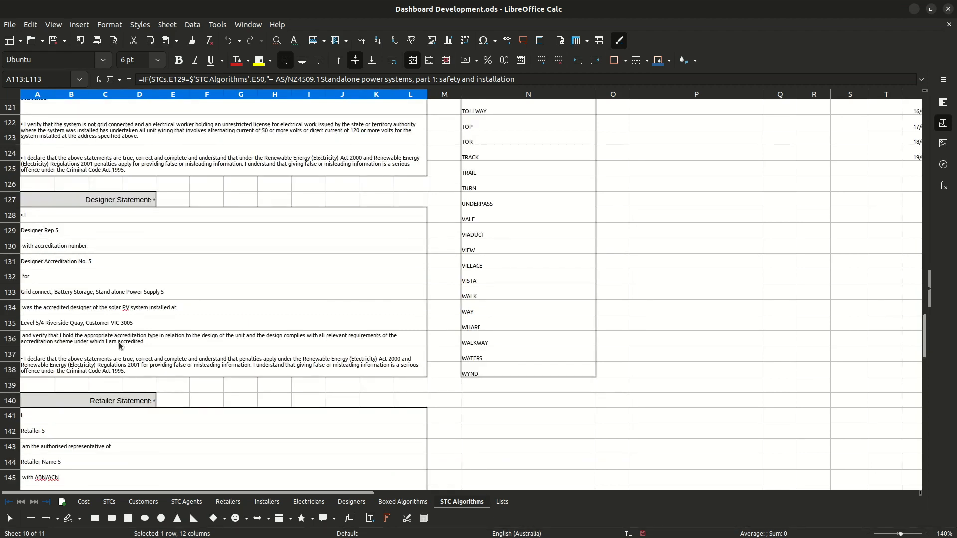
scroll(96, 342, "down", 4)
scroll(40, 243, "down", 2)
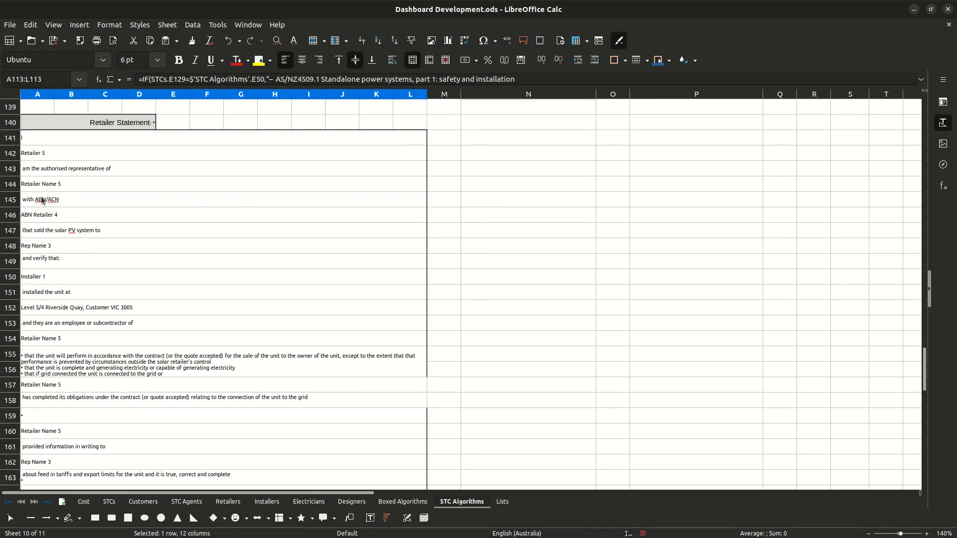
- Inspect the retailer reference in A142 and review the remaining Retailer Statement and Owner Statement source rows
left_click(37, 155)
left_click(38, 168)
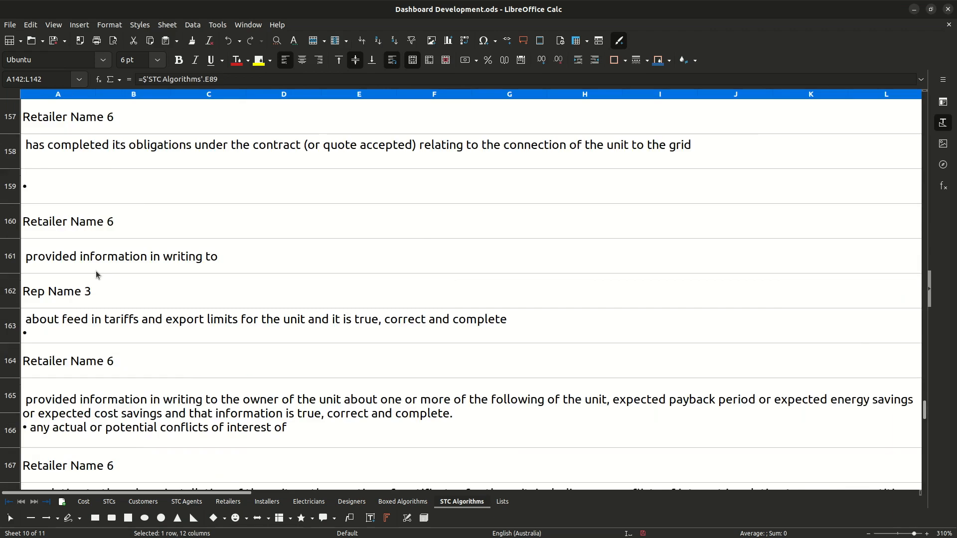
scroll(96, 275, "down", 4)
scroll(96, 275, "down", 6, "ctrl")
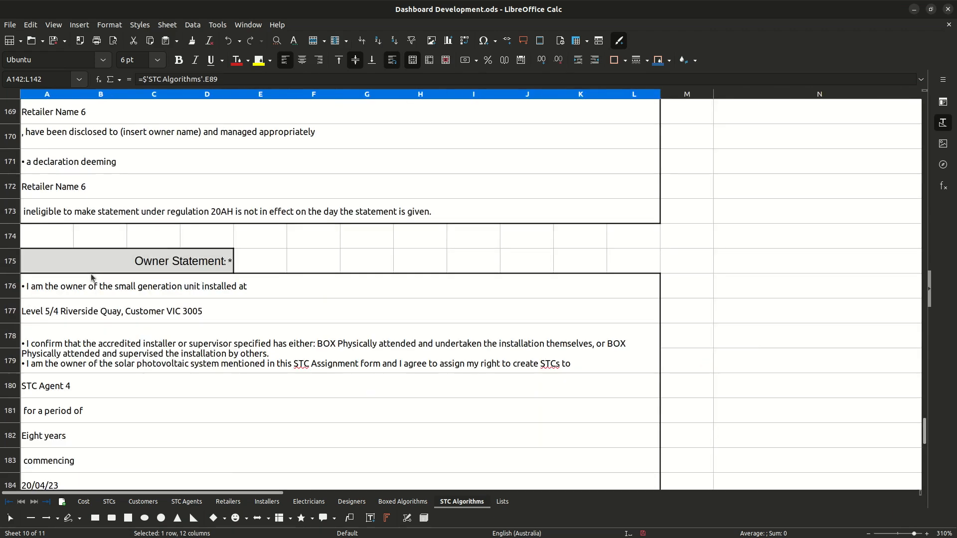
scroll(68, 252, "down", 3)
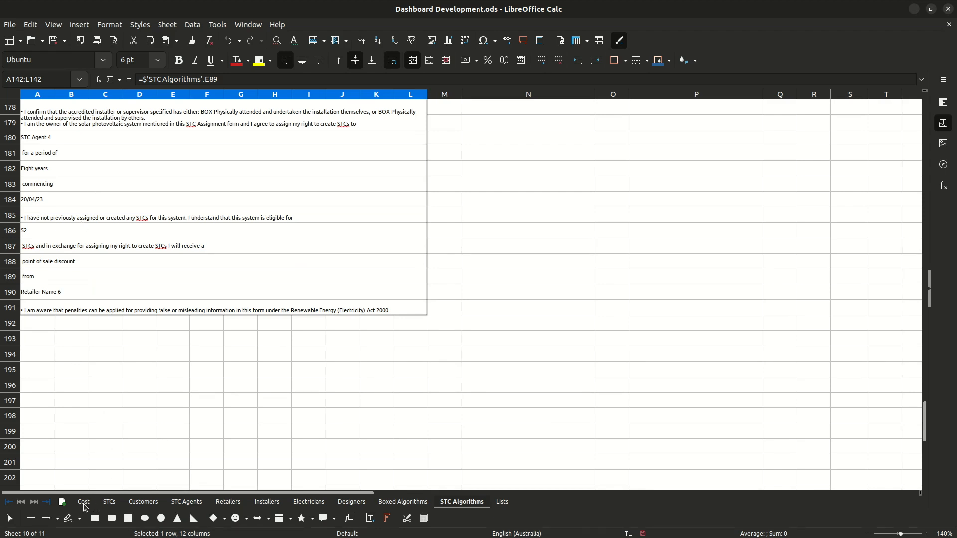
- Check the selection cells in the Solar Retailer and Installation Site Details blocks of the Cost sheet
left_click(83, 503)
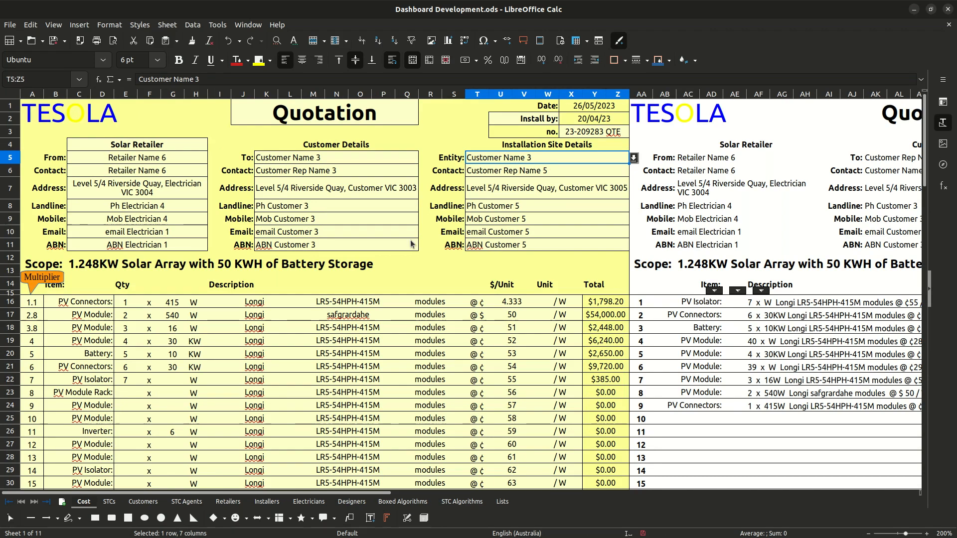
left_click(149, 175)
left_click(161, 219)
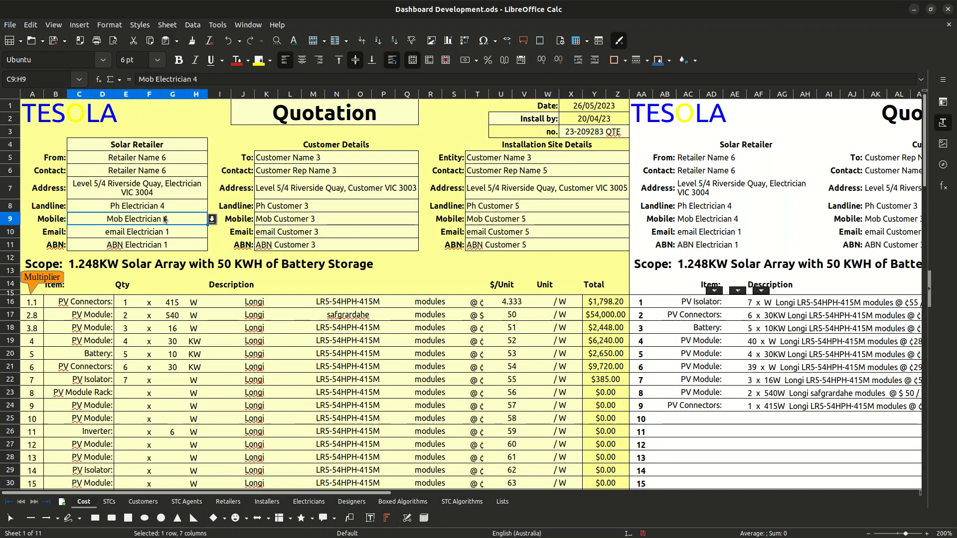
left_click(443, 206)
left_click(617, 218)
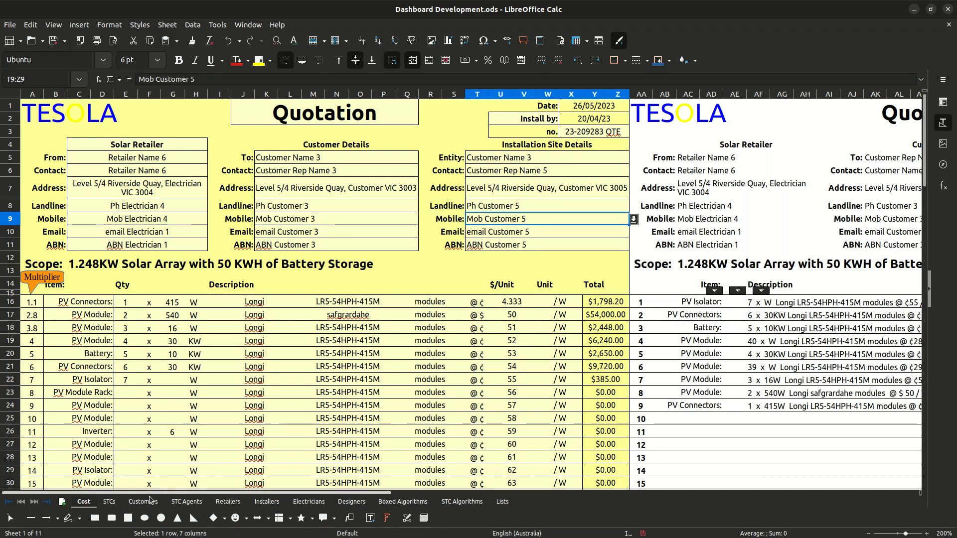
- On the STCs sheet, set the Retailer ABN/ACN to ABN Retailer 6 and the Representative Role to Sales Rep 6
left_click(109, 502)
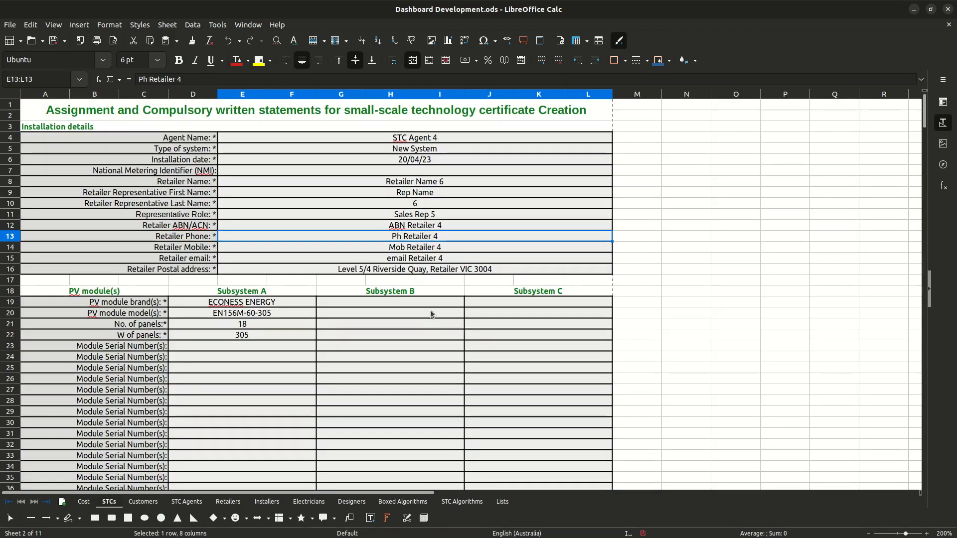
left_click(466, 227)
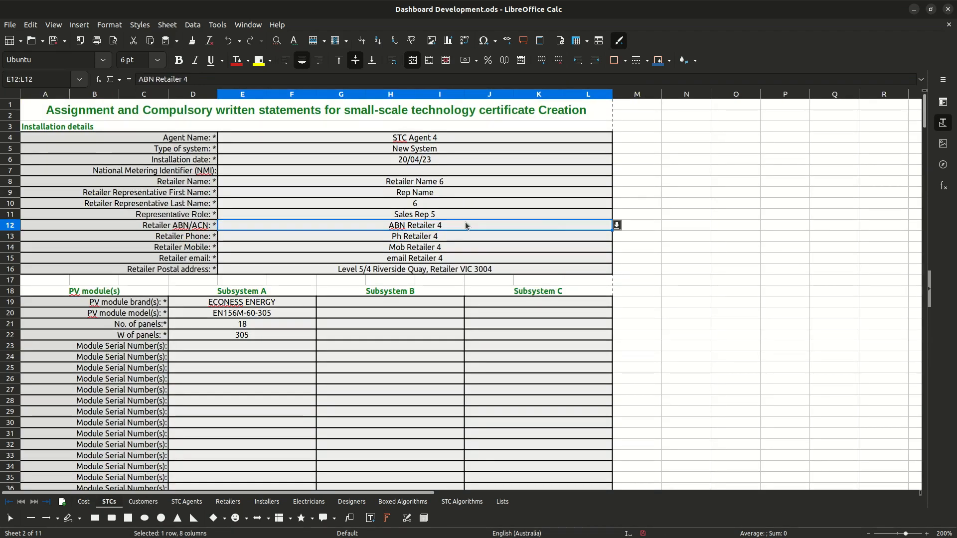
left_click(617, 226)
left_click(325, 239)
left_click(337, 218)
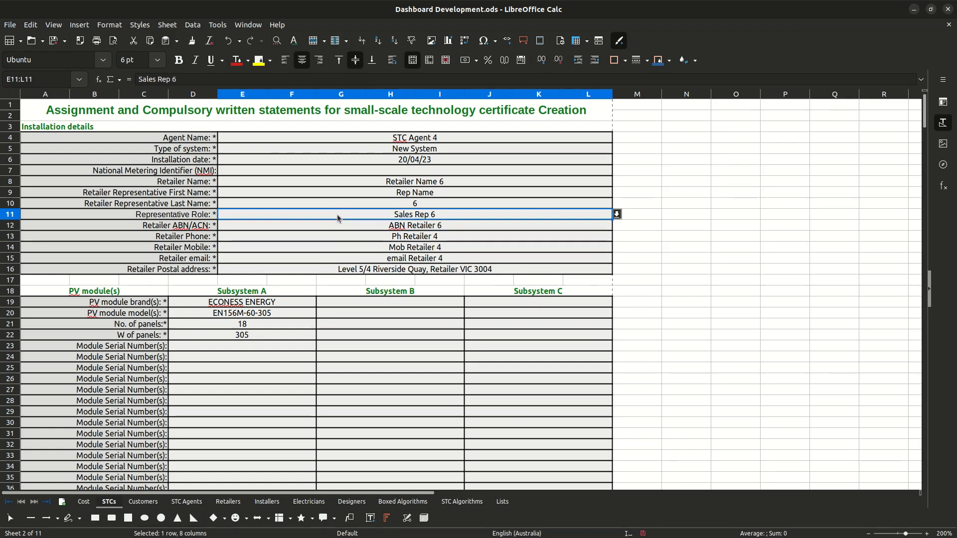
- Set the Retailer Phone in the Installation details to Ph Retailer 6
left_click(423, 230)
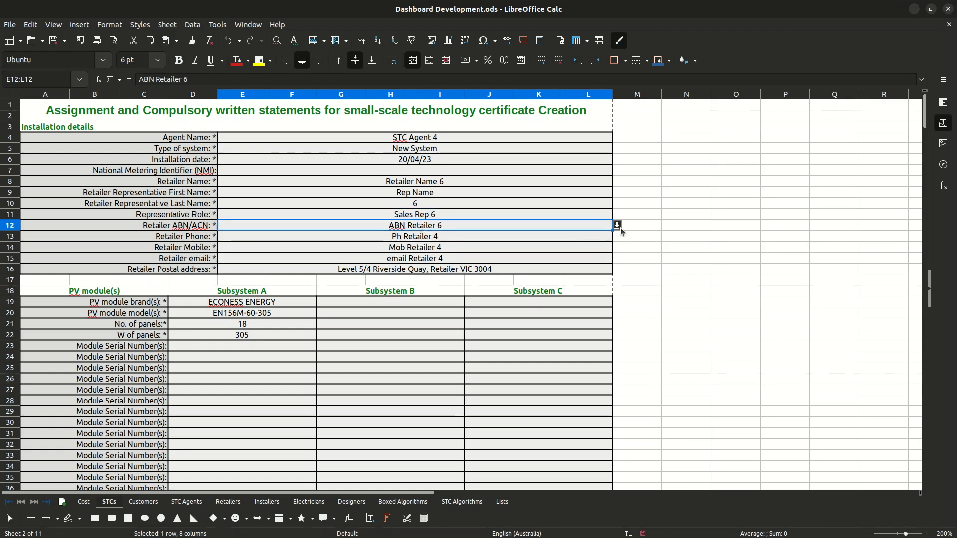
left_click(573, 234)
left_click(617, 236)
left_click(280, 254)
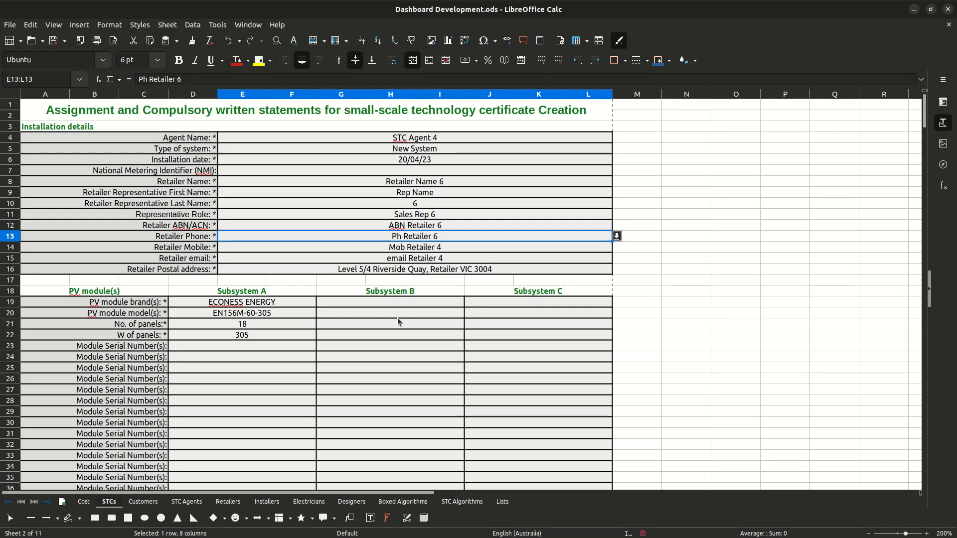
- Find the Installer written statement further down the STCs sheet and read it through to the signature block
scroll(334, 272, "down", 7)
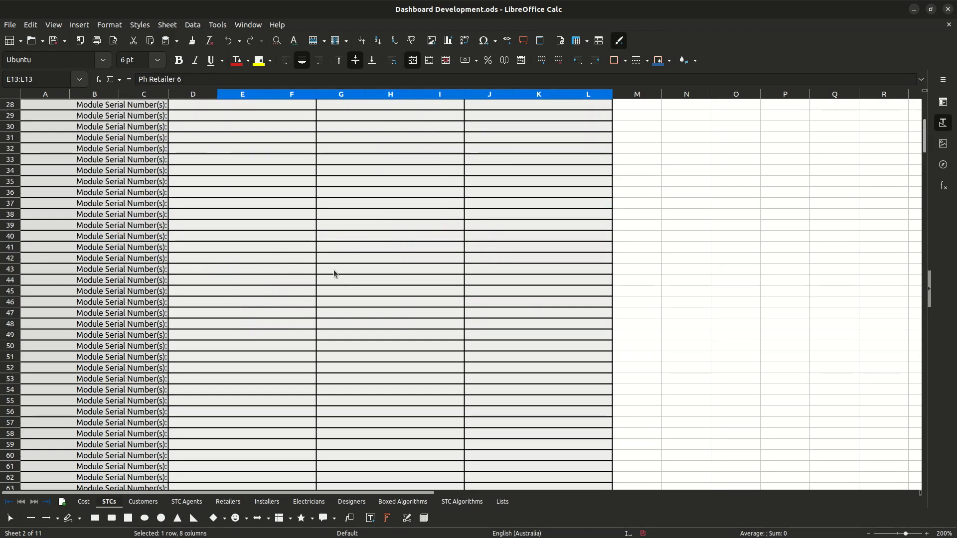
scroll(334, 272, "down", 11)
scroll(289, 357, "down", 8)
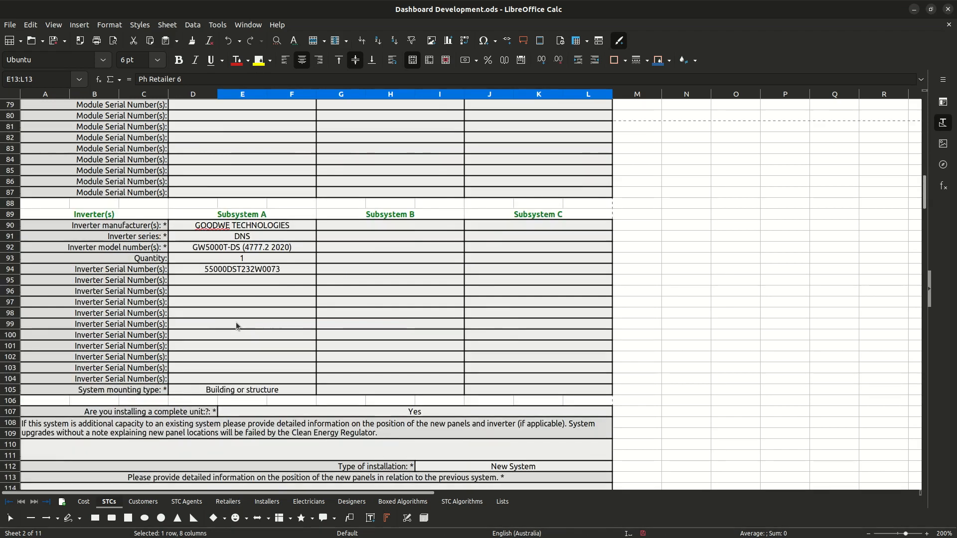
scroll(237, 327, "down", 20)
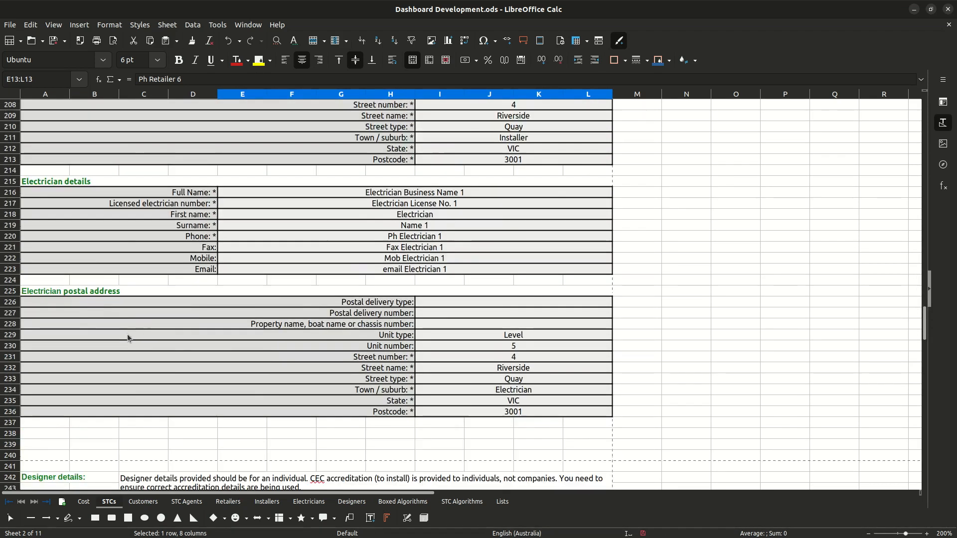
scroll(126, 340, "down", 18)
scroll(127, 344, "down", 1)
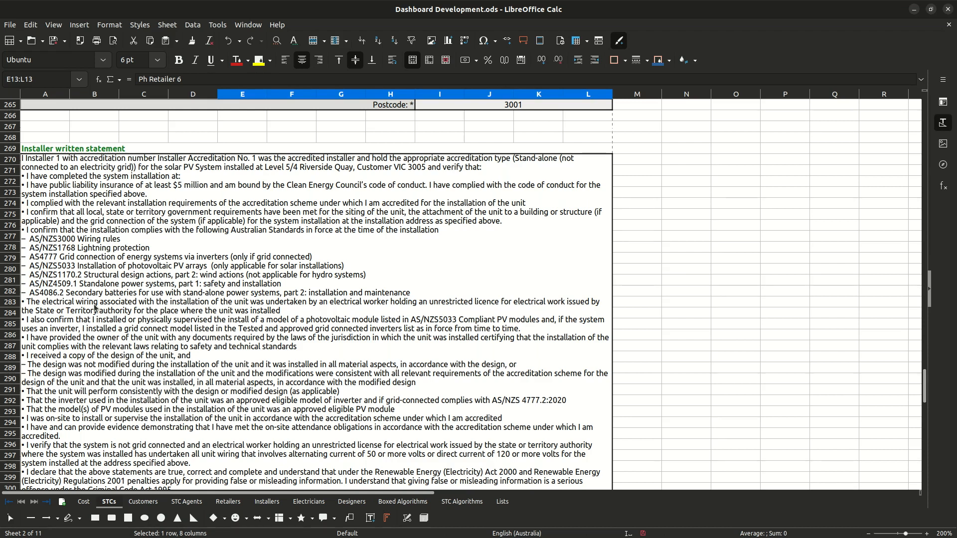
scroll(56, 284, "down", 2, "ctrl")
scroll(52, 277, "up", 1, "ctrl")
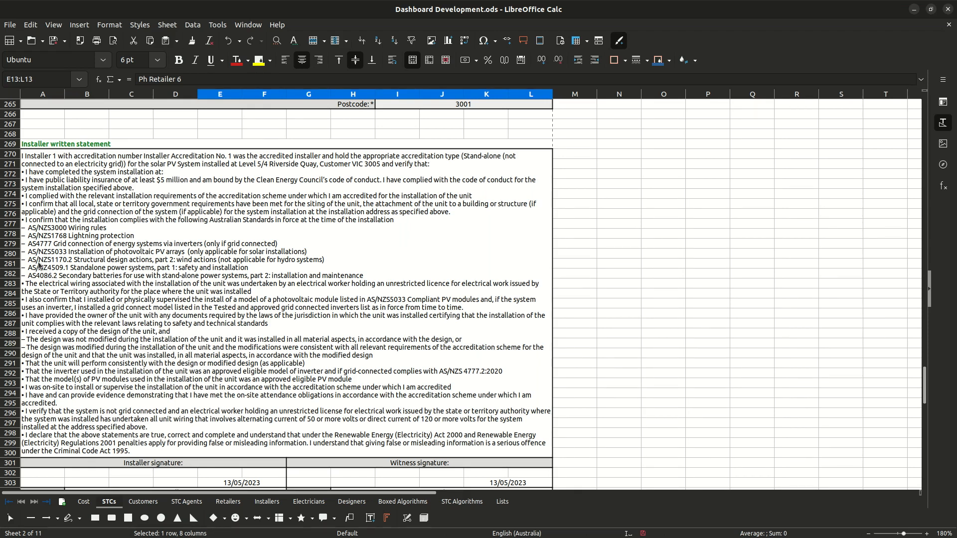
scroll(39, 266, "down", 2)
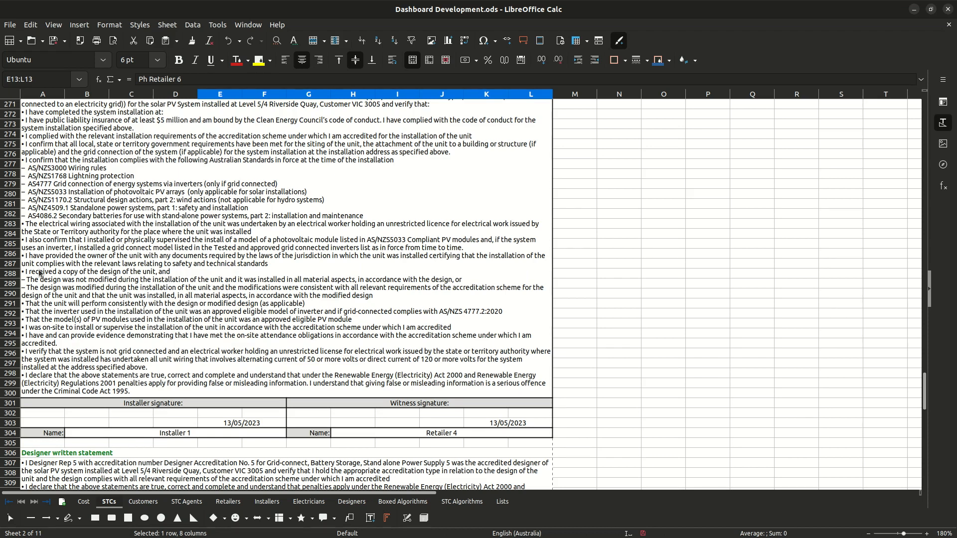
- Check the Installer written statement's source formula and signature block, and read on through the Designer written statement to the Retailer one
scroll(40, 271, "down", 3)
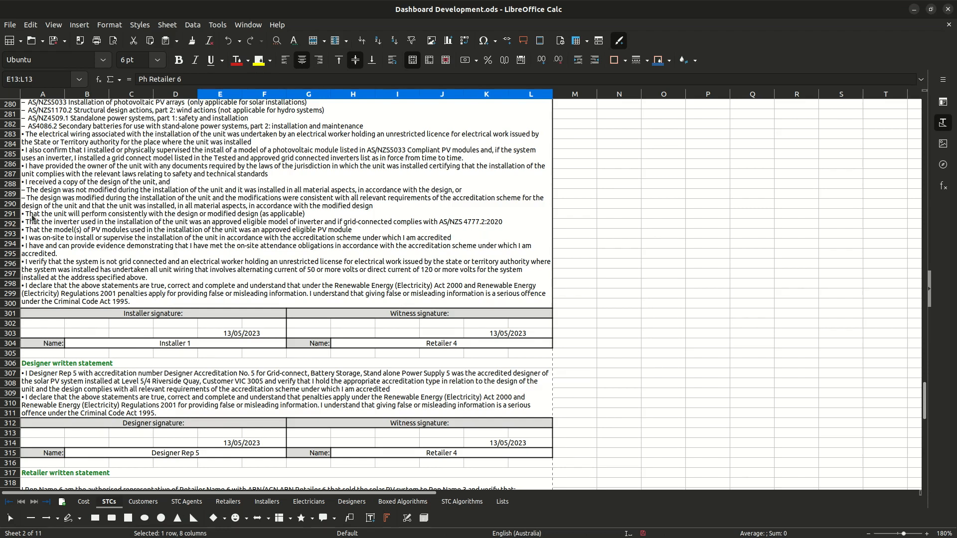
scroll(33, 218, "up", 4)
left_click(65, 153)
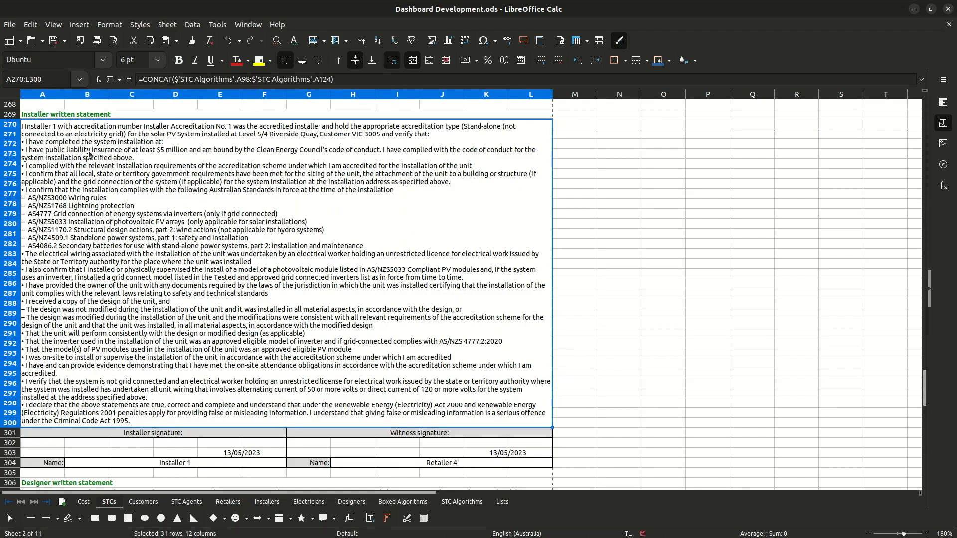
scroll(111, 311, "down", 3)
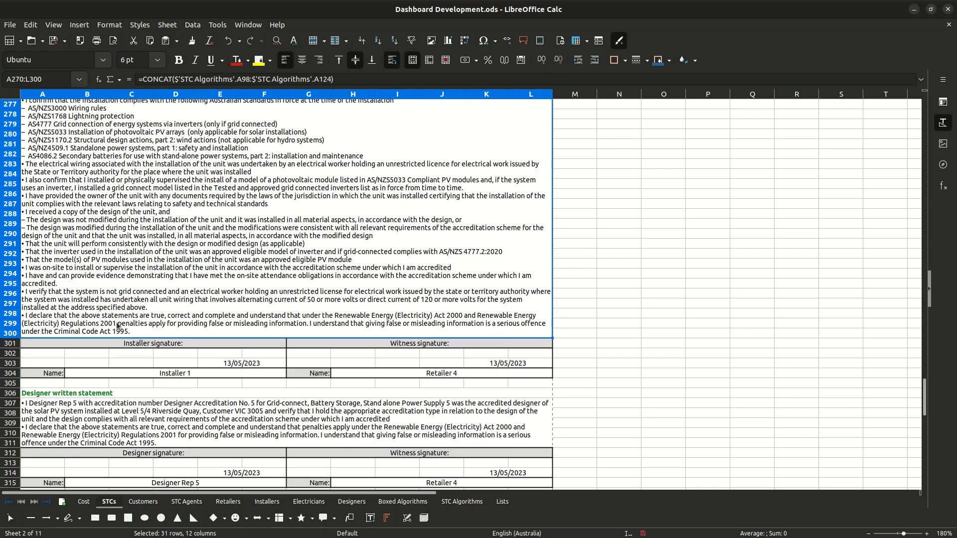
left_click(128, 362)
left_click(403, 356)
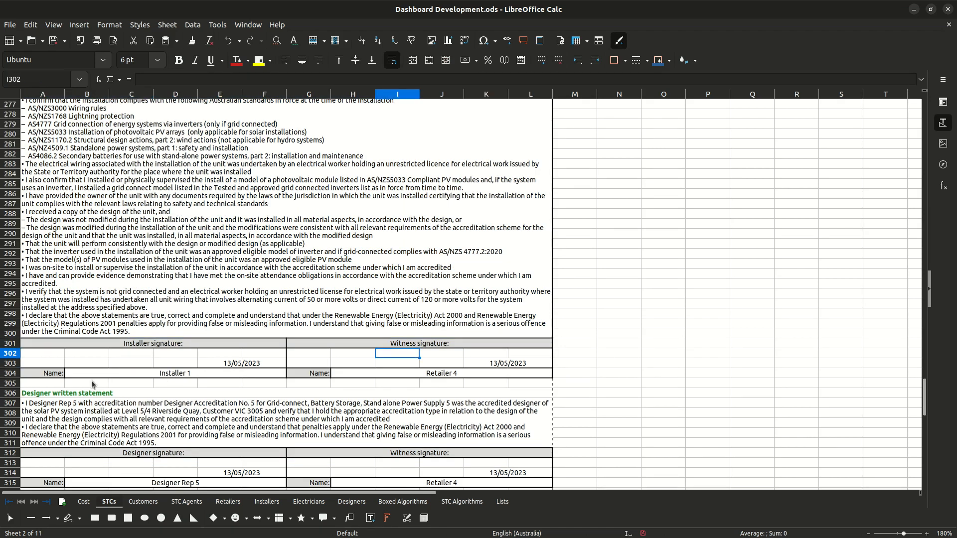
scroll(104, 290, "down", 4)
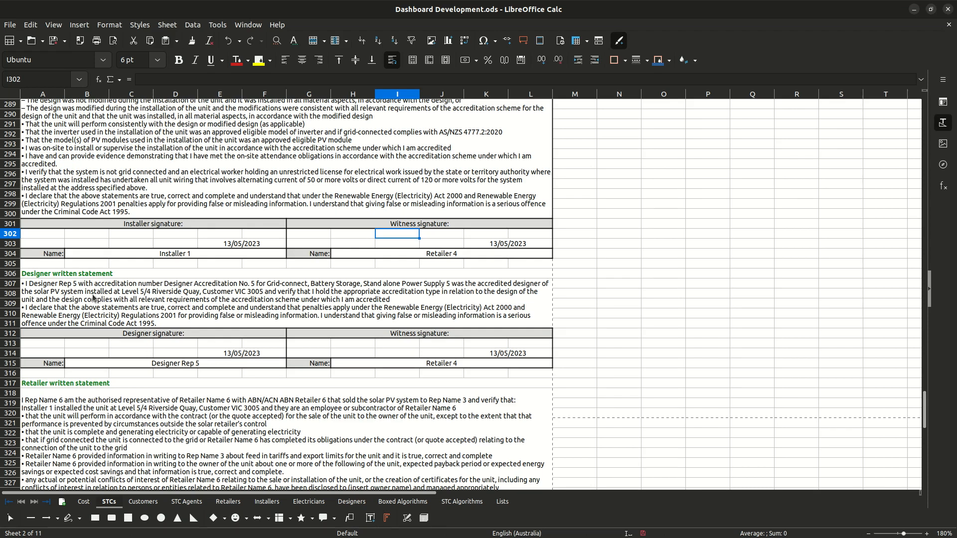
- Return to the Cost sheet and compare the quotation's input rows with the item lines on the printable quotation
key("ctrl+Page_Up")
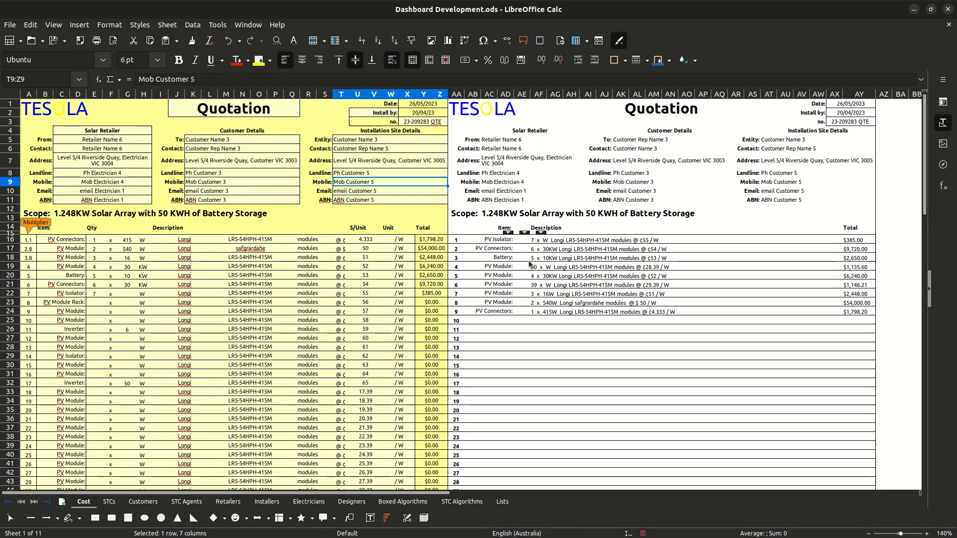
left_click(560, 242)
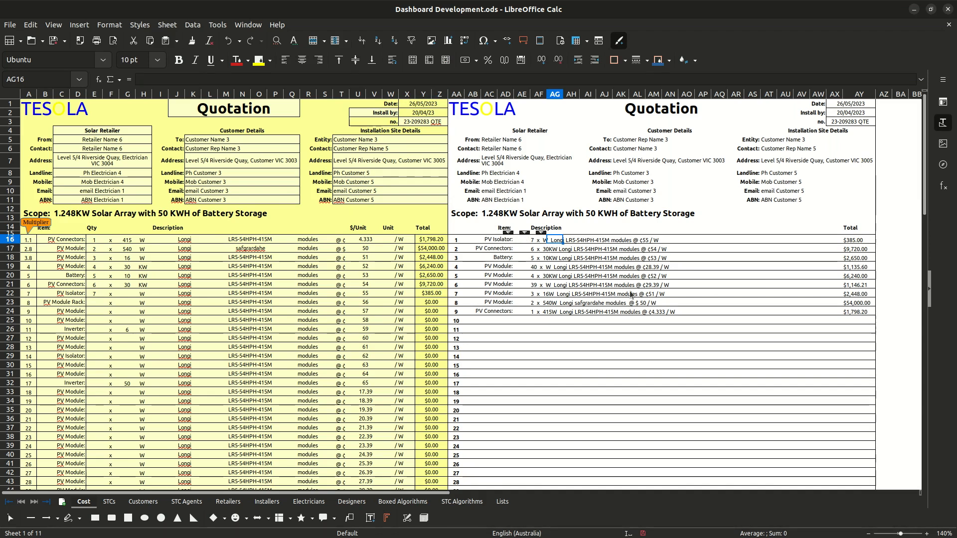
left_click(205, 331)
left_click(159, 295)
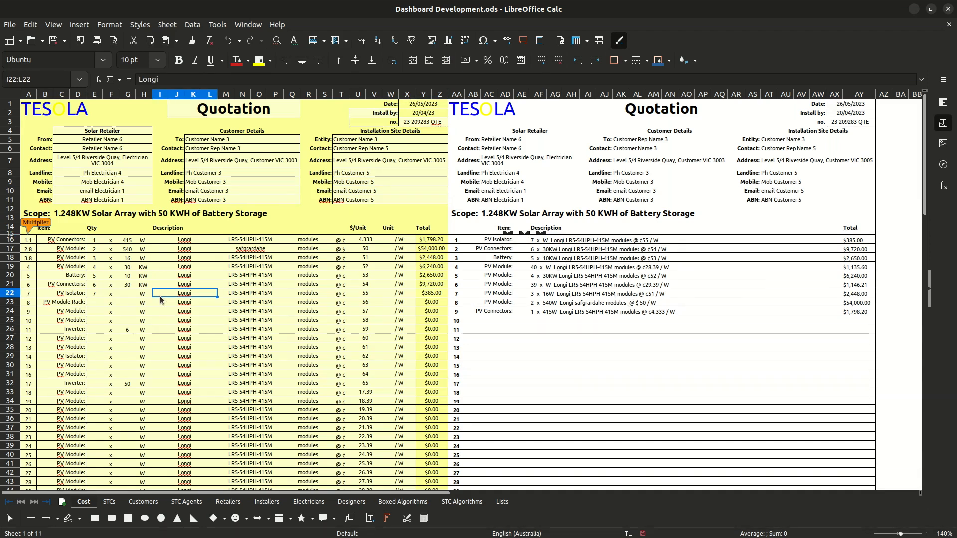
left_click(278, 287)
left_click(618, 264)
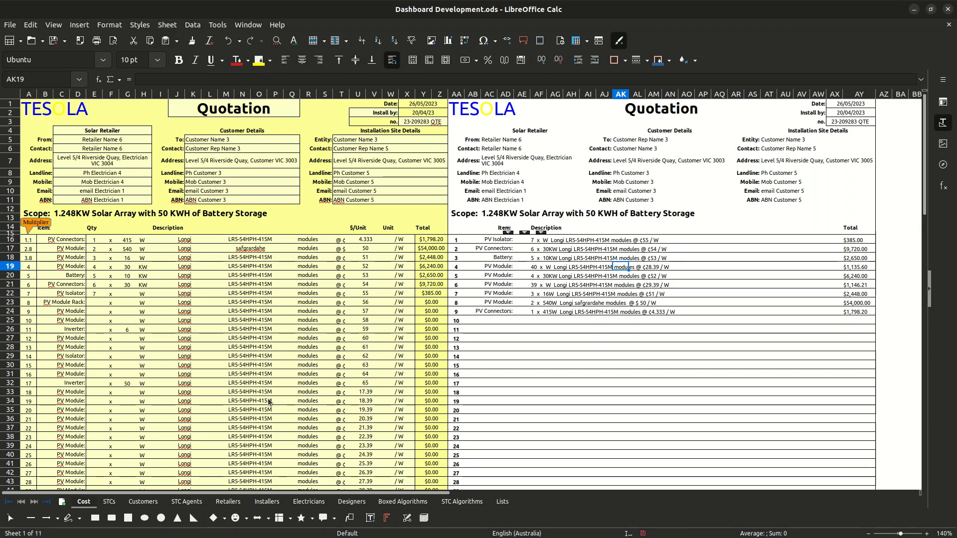
left_click(290, 302)
left_click(571, 285)
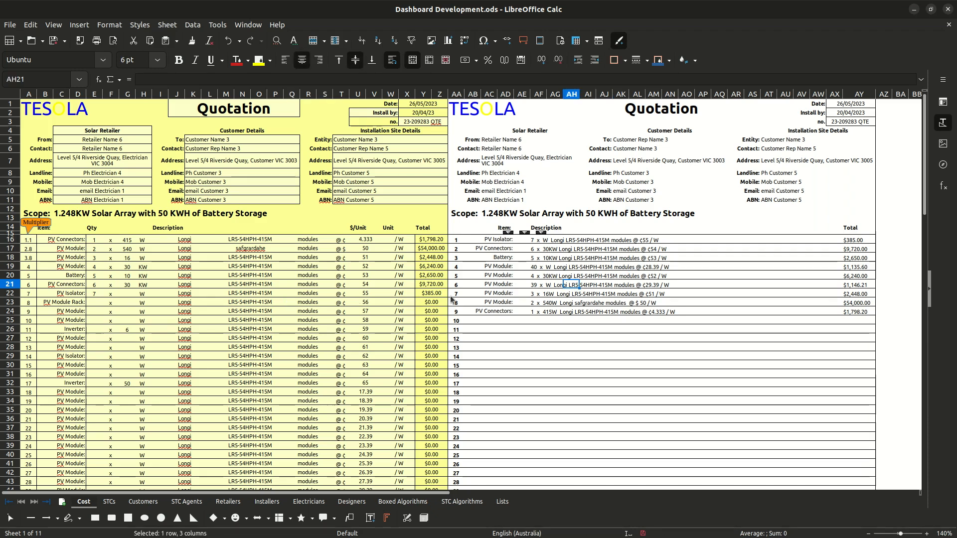
left_click(97, 303)
left_click(97, 329)
left_click(95, 347)
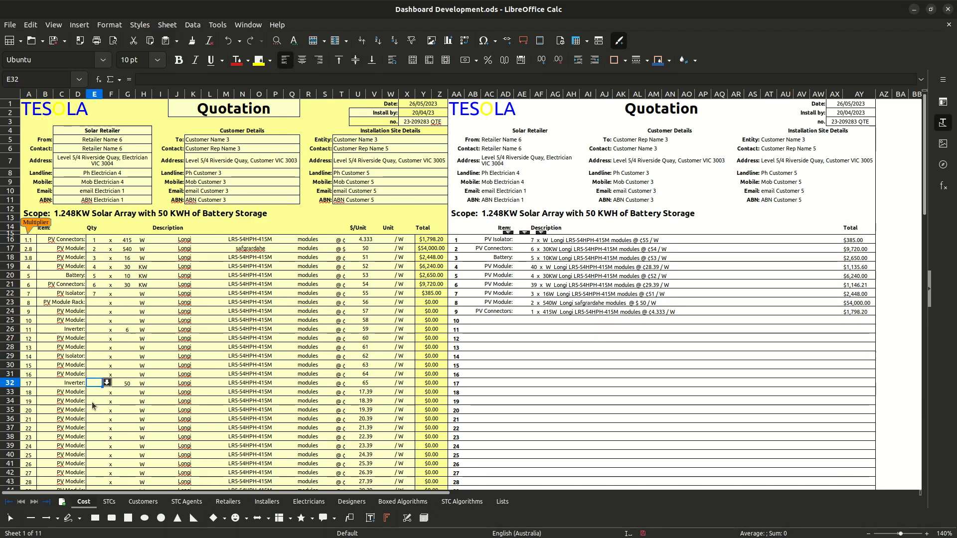
- In the quotation's input rows, set item 13 to PV Conduit and item 14 to String Fuses
scroll(82, 393, "down", 1)
left_click(78, 322)
left_click(90, 320)
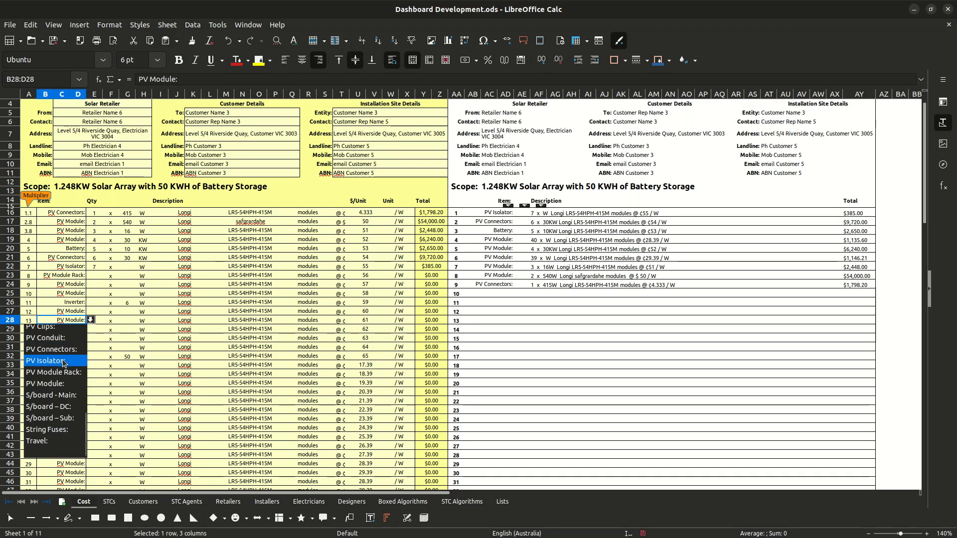
left_click(78, 355)
scroll(90, 358, "down", 2)
scroll(90, 358, "up", 2)
scroll(91, 358, "down", 2)
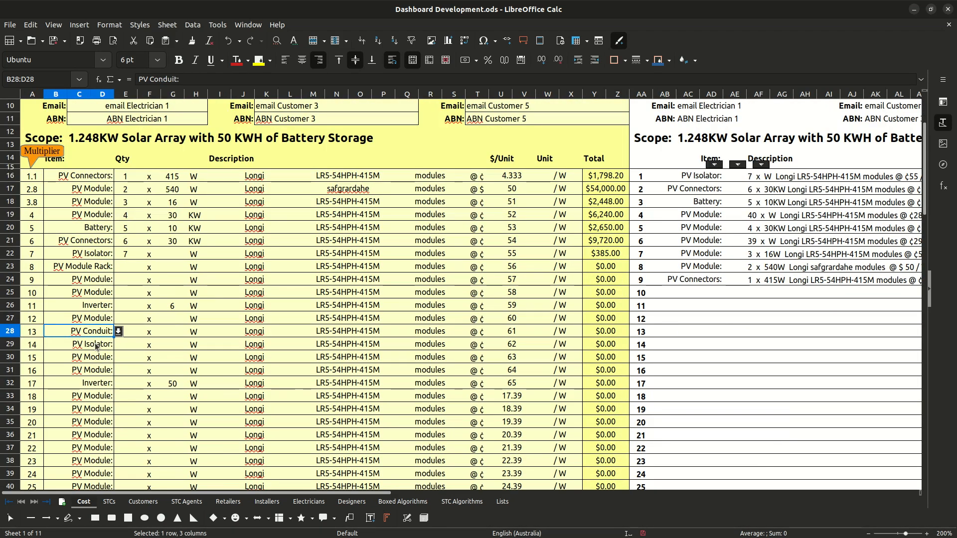
left_click(92, 344)
left_click(119, 345)
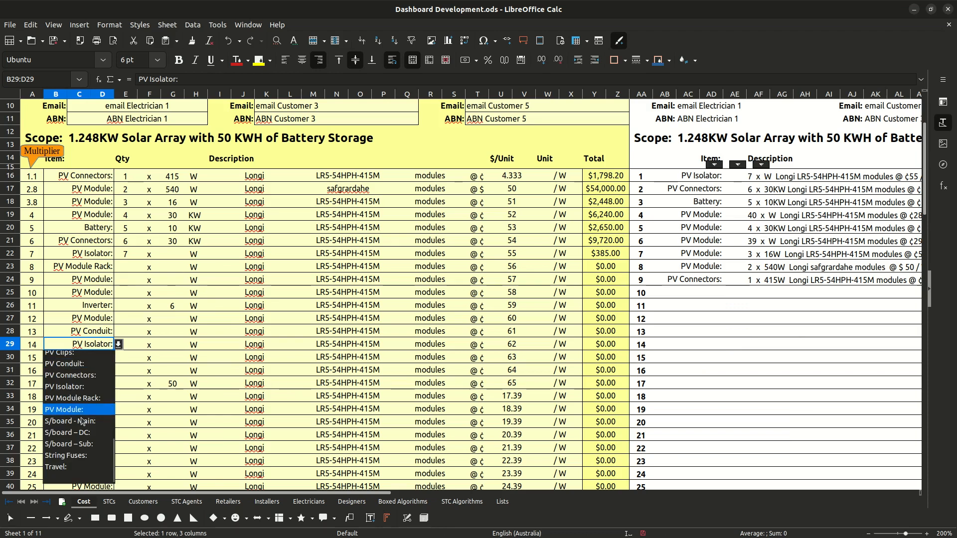
left_click(66, 455)
- Set quotation item 15 to Travel with a quantity of 30
left_click(97, 361)
left_click(118, 357)
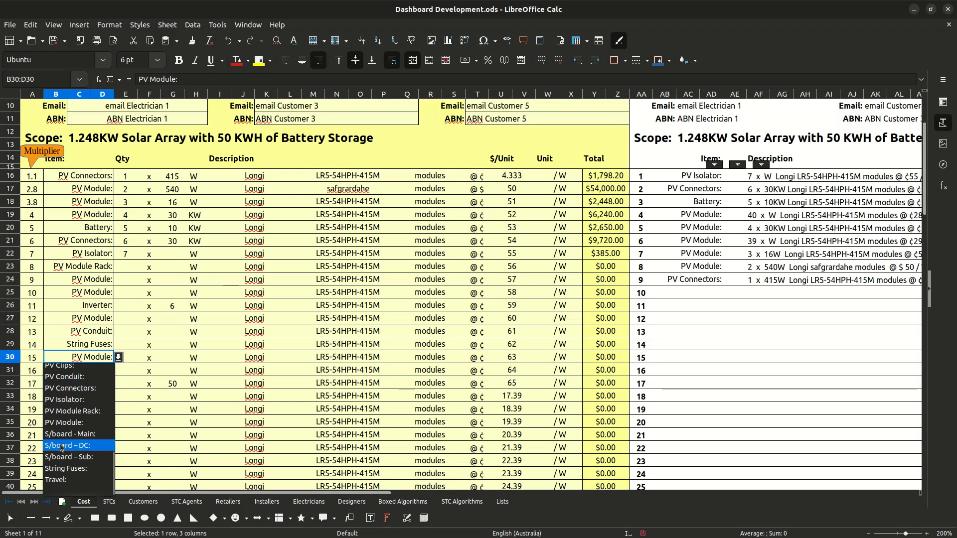
left_click(58, 480)
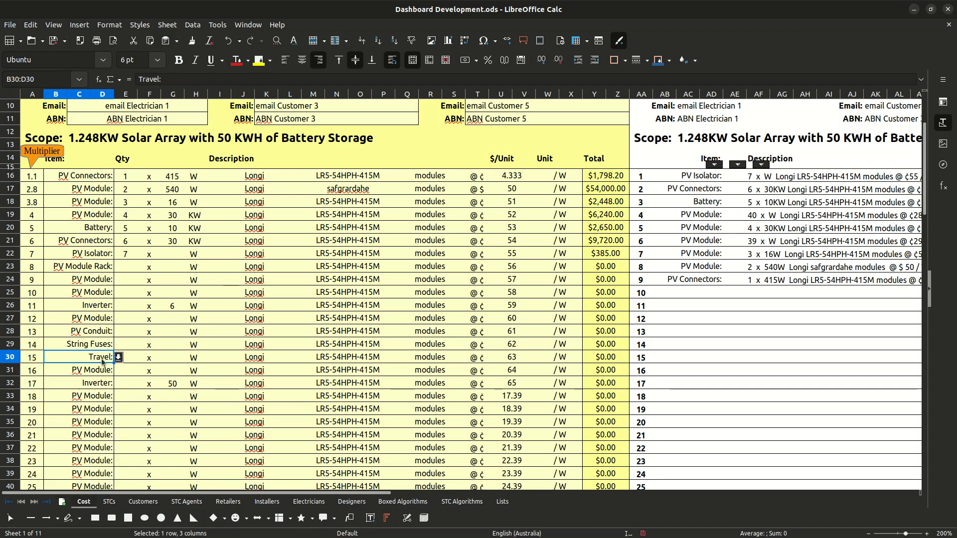
left_click(143, 362)
left_click(135, 359)
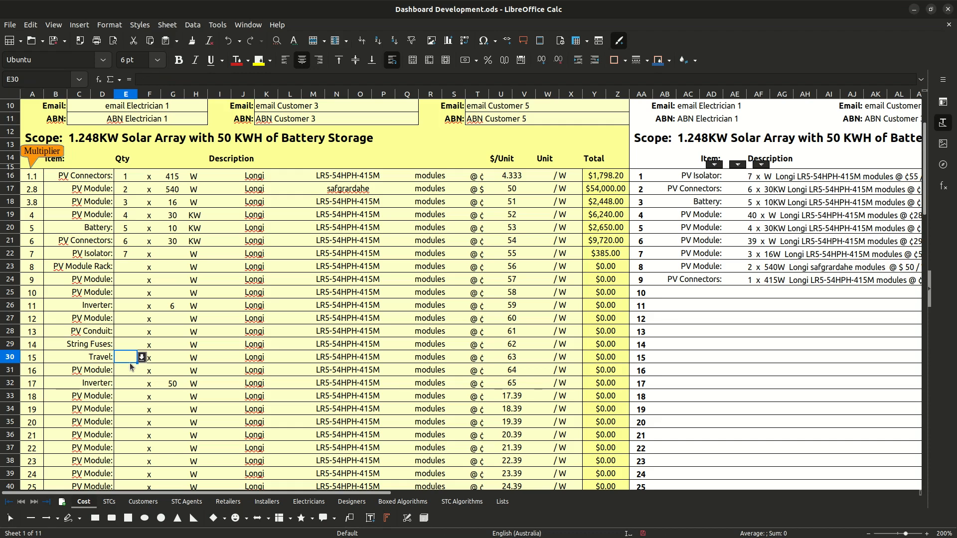
type("30")
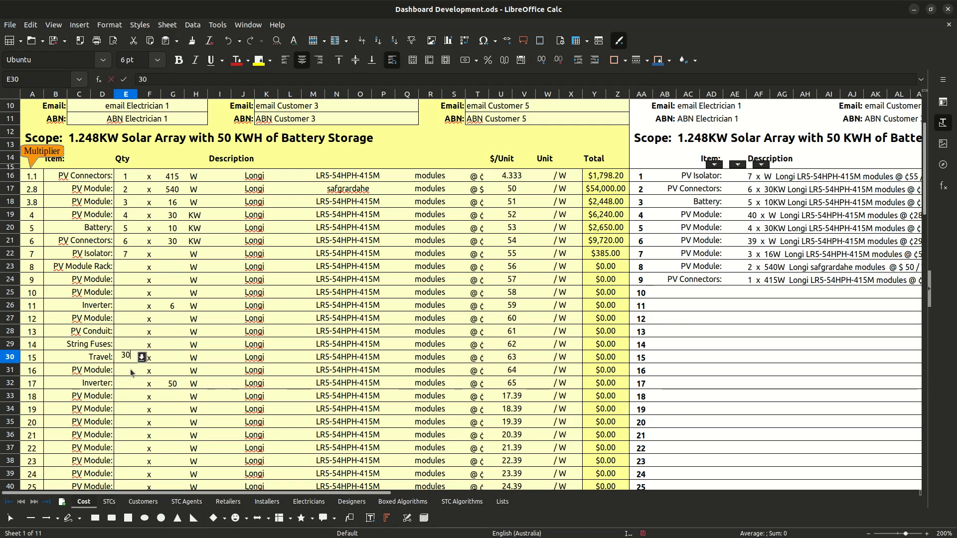
left_click(156, 403)
- Sort the printable quotation's item lines by total in descending order
left_click(774, 358)
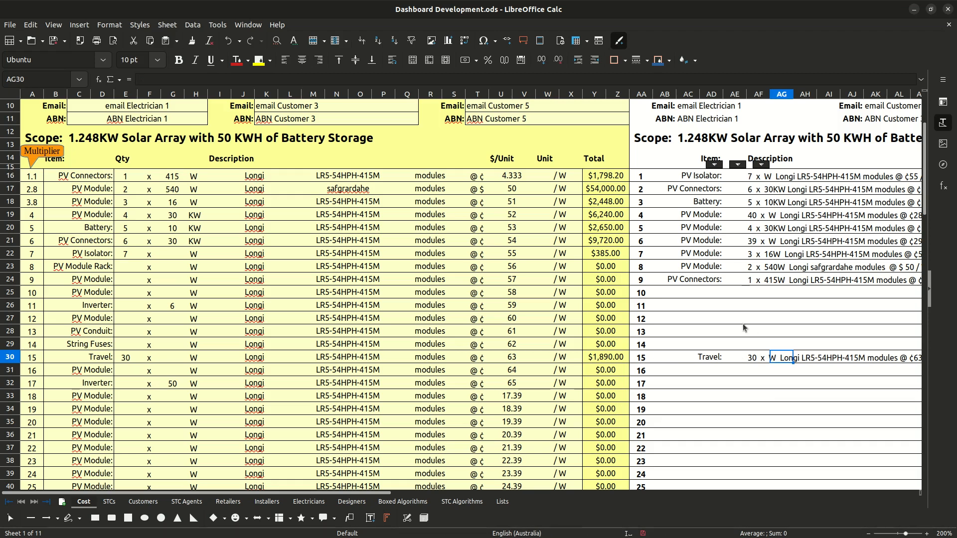
left_click(733, 164)
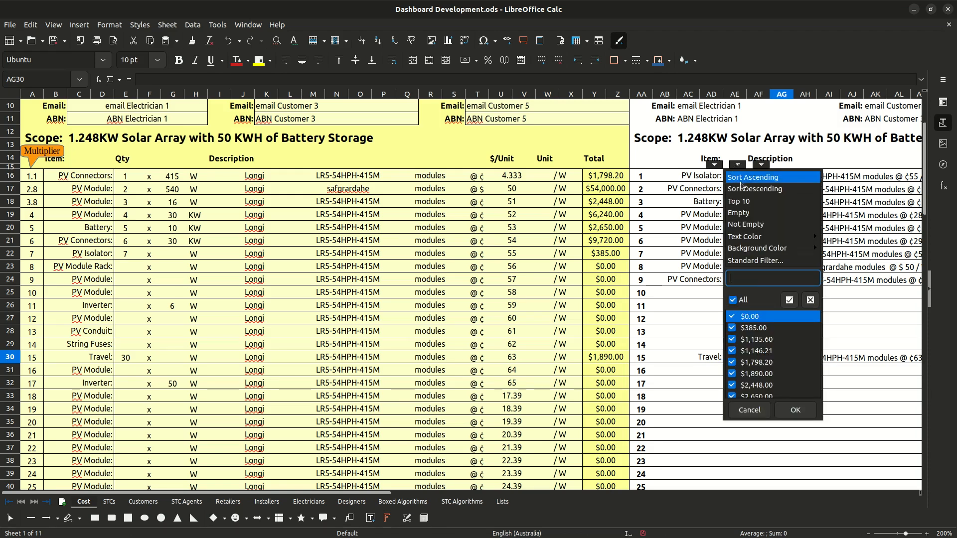
left_click(814, 244)
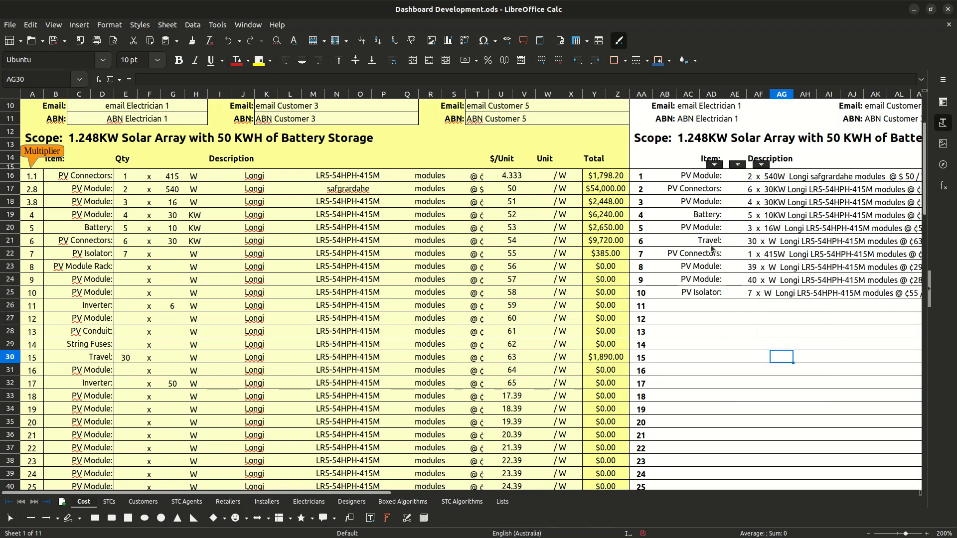
- Compare the Travel input row with its sorted line and check the description formulas of the Travel and first quotation lines
left_click(127, 357)
left_click(172, 358)
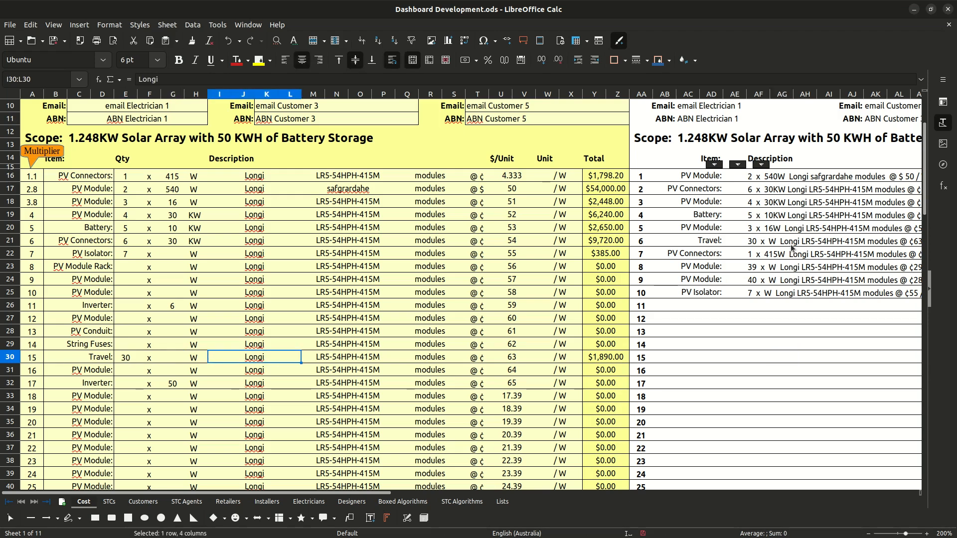
left_click(766, 242)
left_click(766, 243)
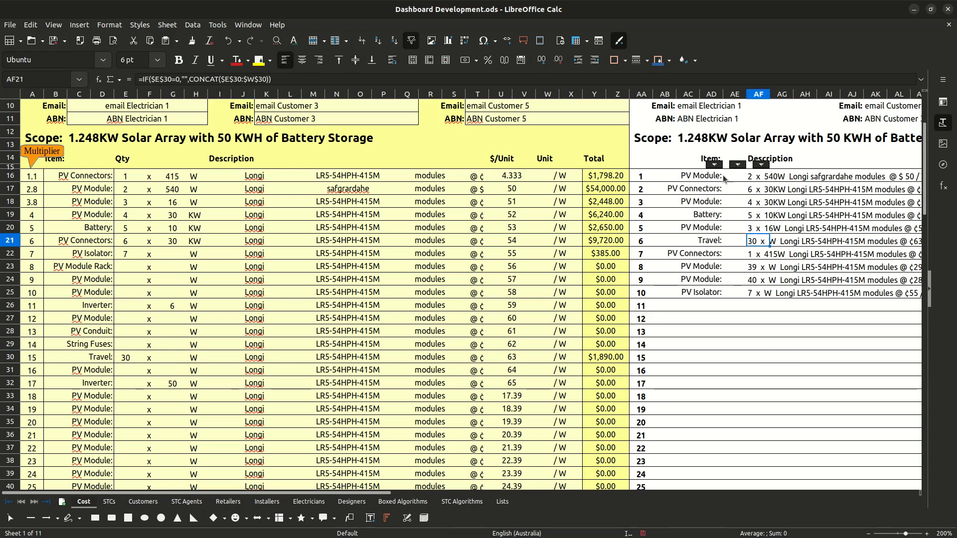
scroll(769, 226, "down", 3)
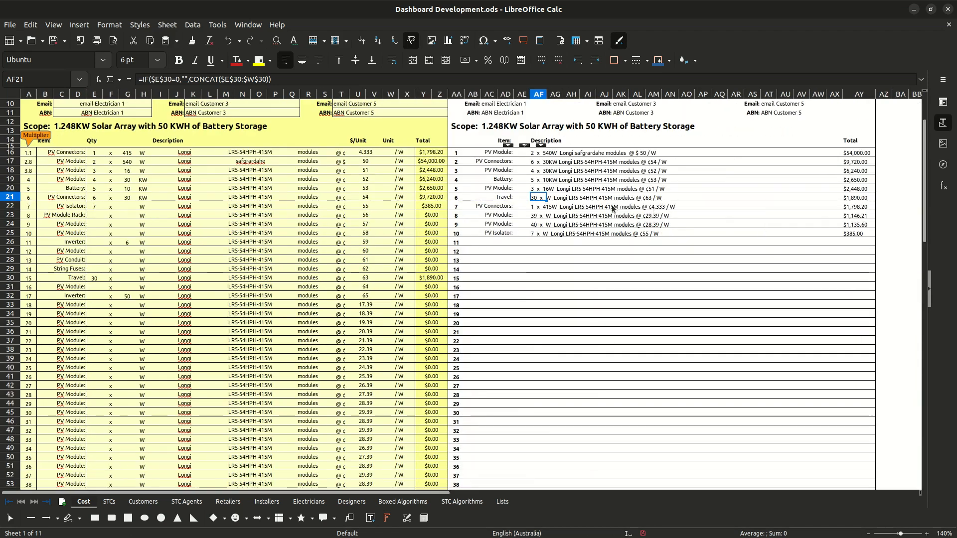
scroll(708, 198, "up", 2)
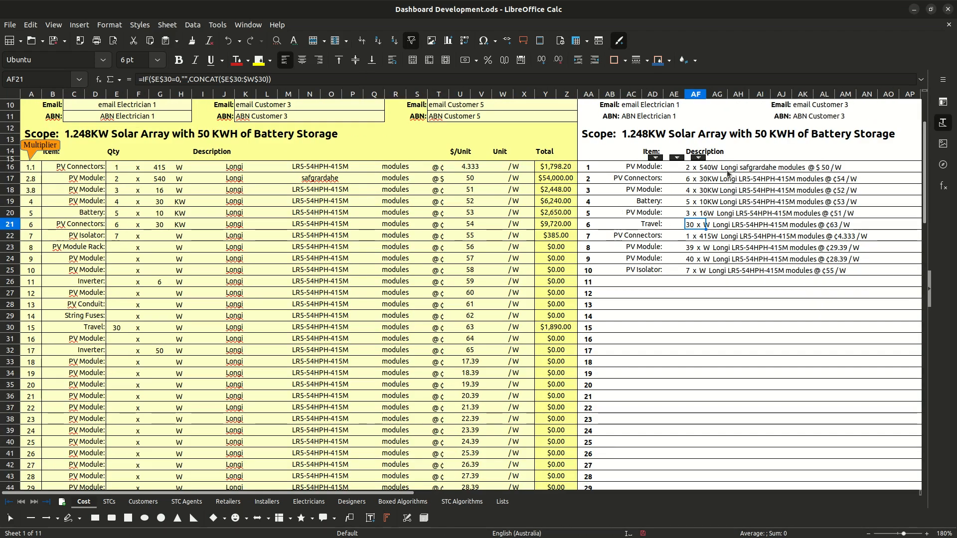
left_click(696, 171)
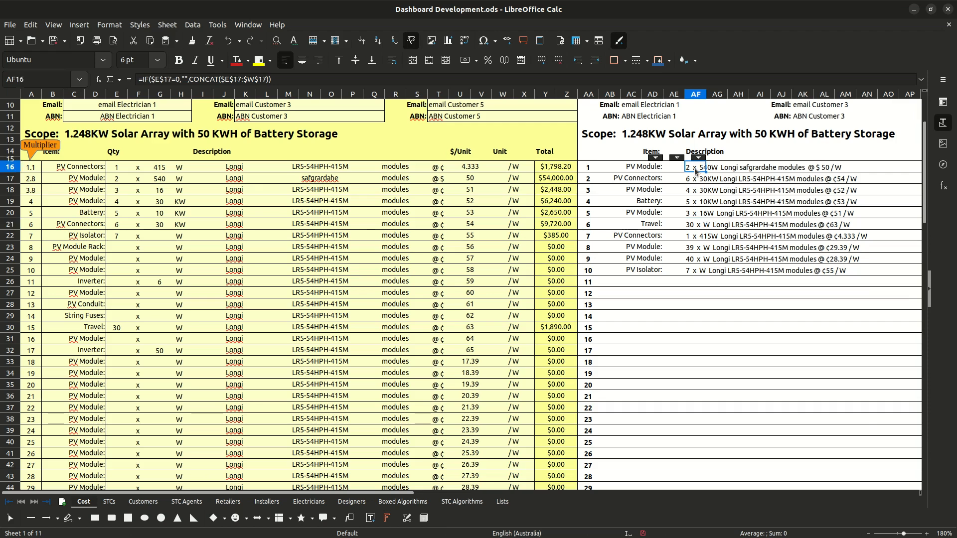
left_click(786, 171)
left_click(723, 171)
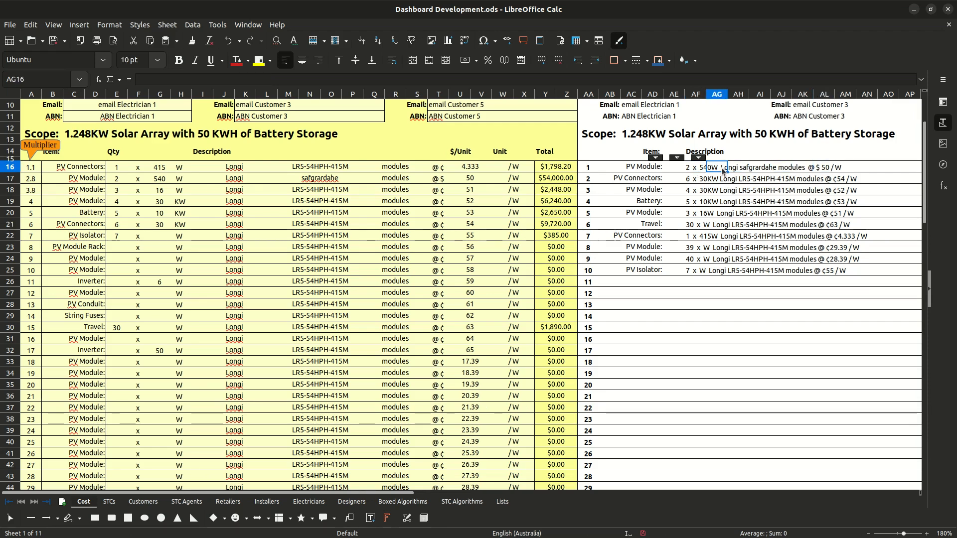
left_click(325, 205)
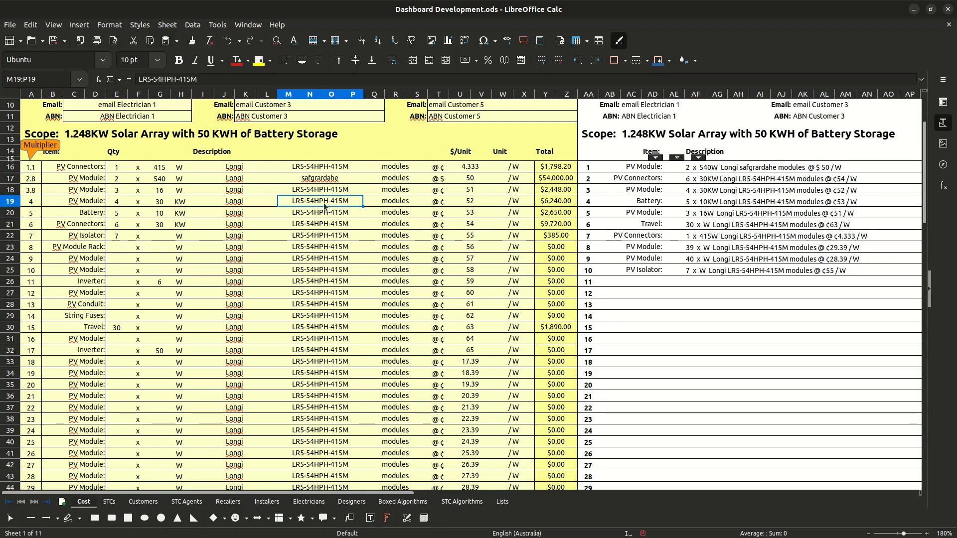
- Check the sort and filter options of the printable quotation's Item column and the cells that make up the Travel line
left_click(655, 159)
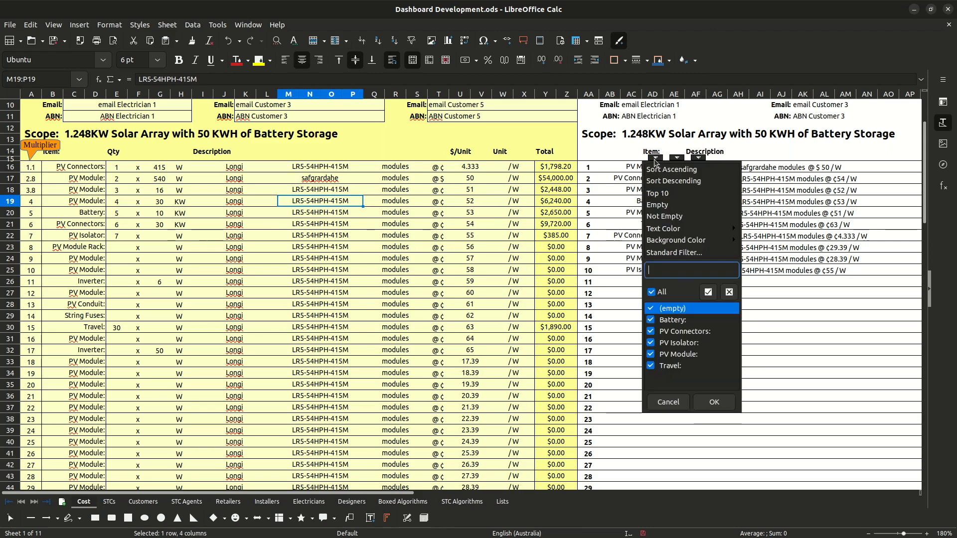
left_click(733, 156)
left_click(657, 224)
left_click(675, 223)
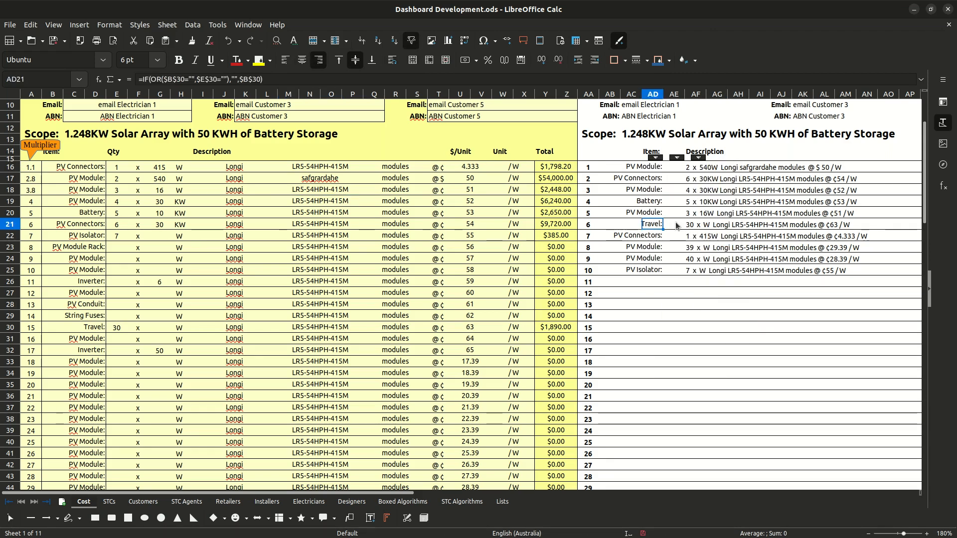
left_click(709, 225)
left_click(766, 224)
left_click(804, 225)
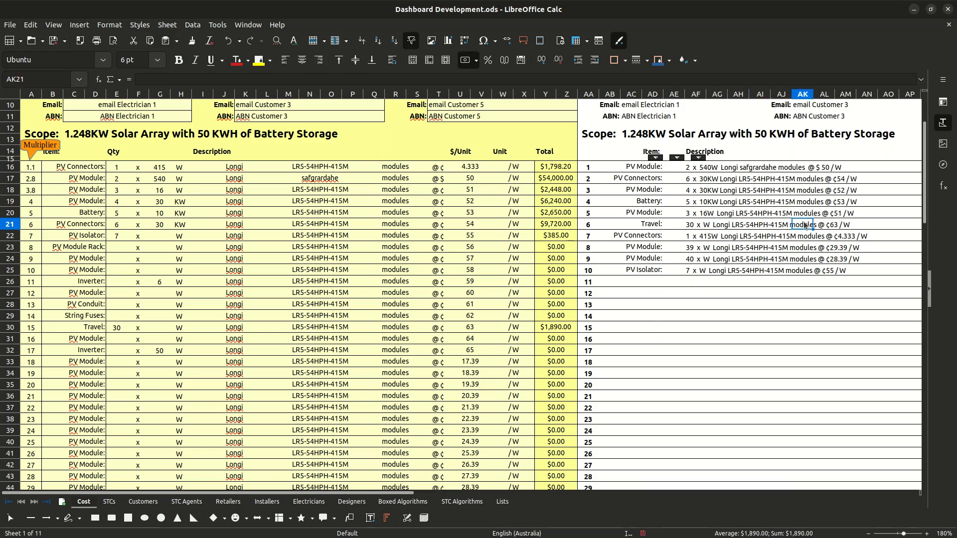
- Inspect the Travel line's description formula and trace it back to the quantity cell in the item 15 input row
left_click(690, 225)
double_click(691, 224)
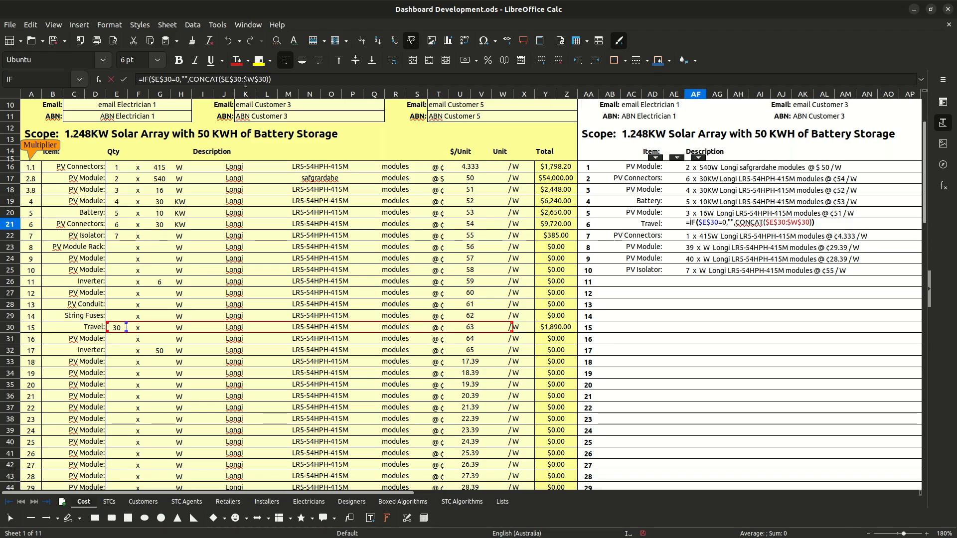
key("ctrl+s")
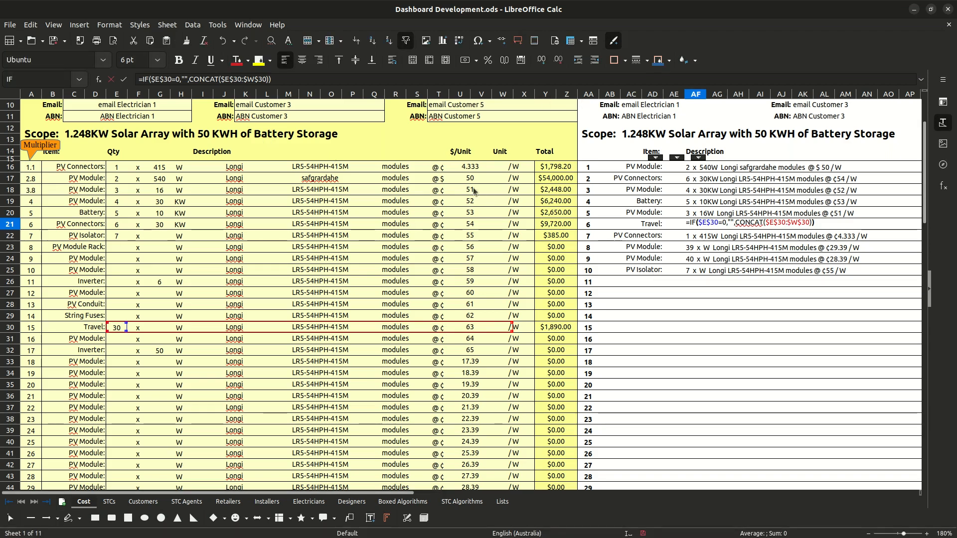
key("Escape")
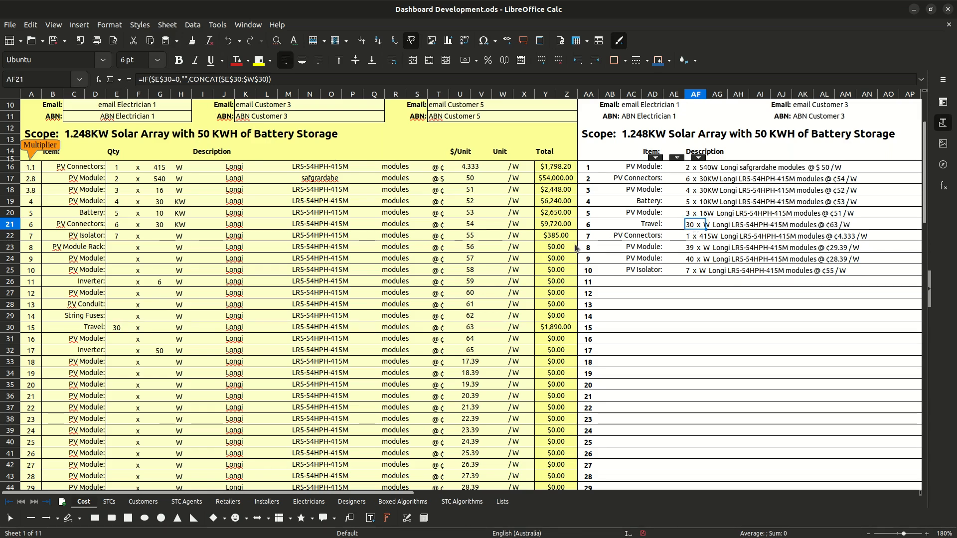
left_click(117, 329)
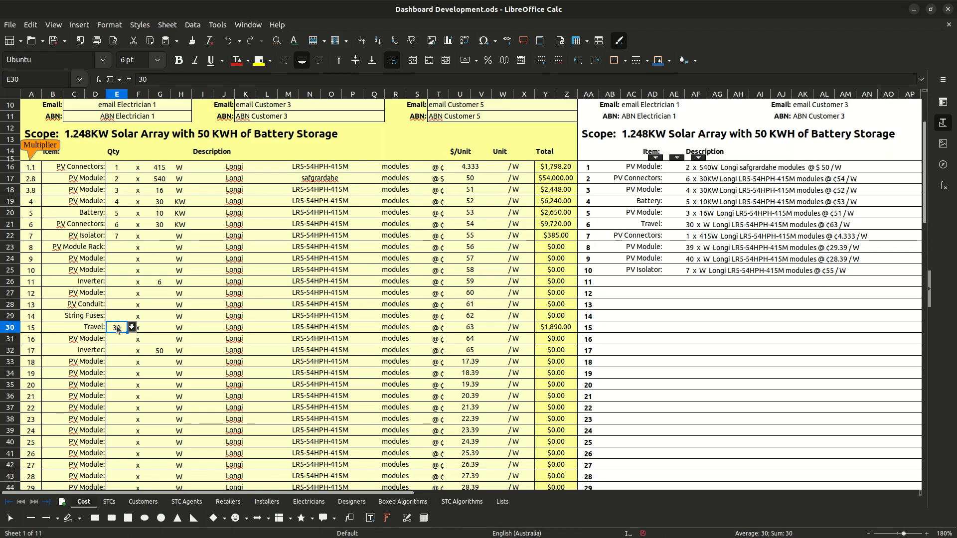
- Sort the printable quotation's lines by item in descending order, and re-sort them by total in descending order
left_click(654, 159)
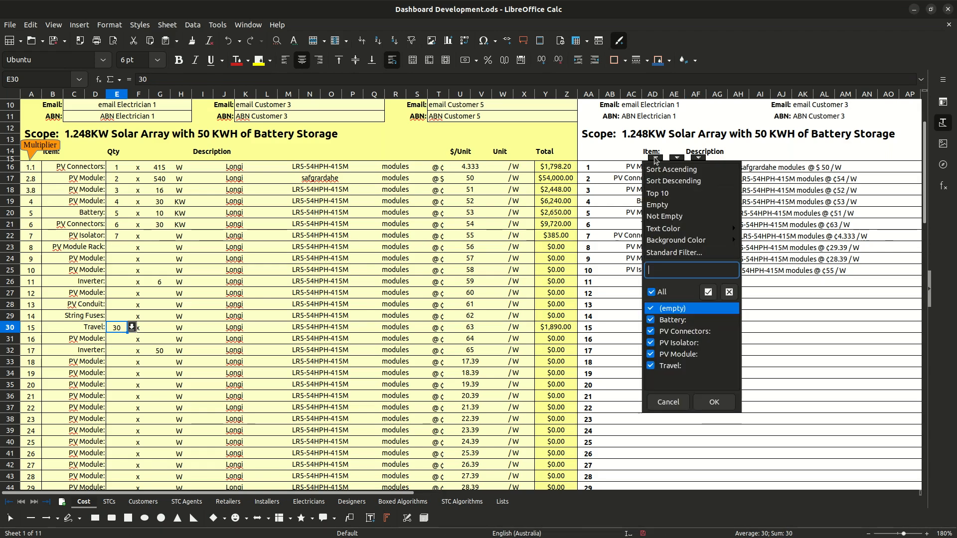
left_click(658, 180)
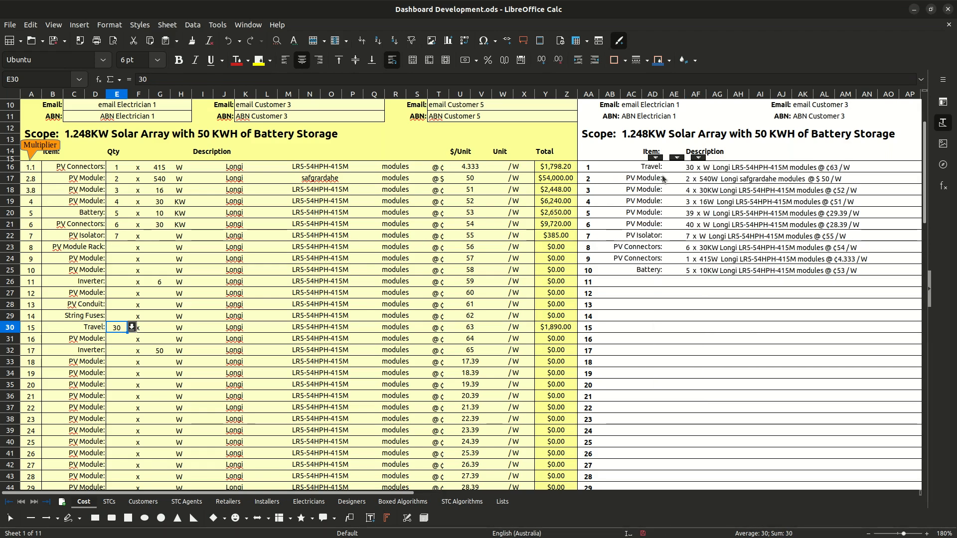
left_click(680, 158)
left_click(677, 176)
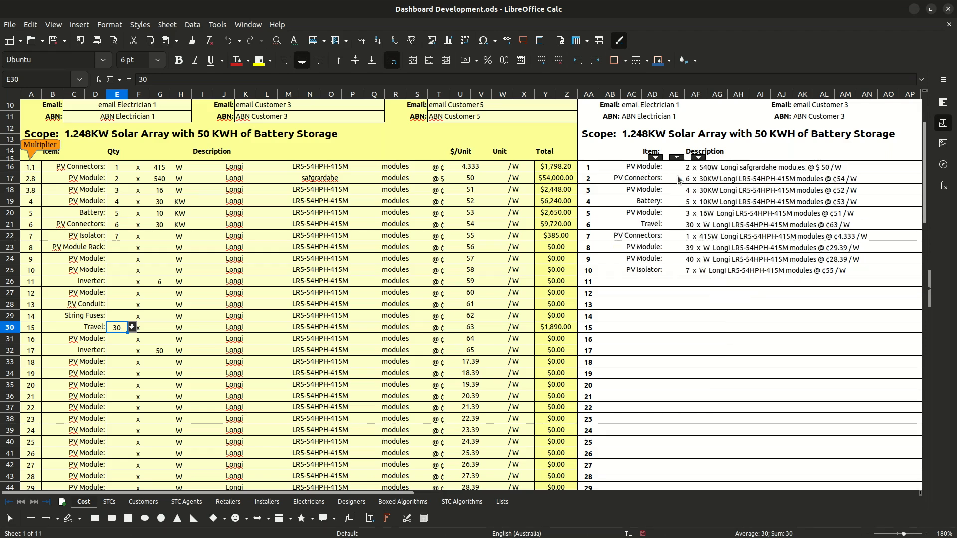
- Inspect the first quotation line's Total formula and trace it through the helper cell AE16 to the Total in the input rows
left_click_drag(376, 490, 499, 490)
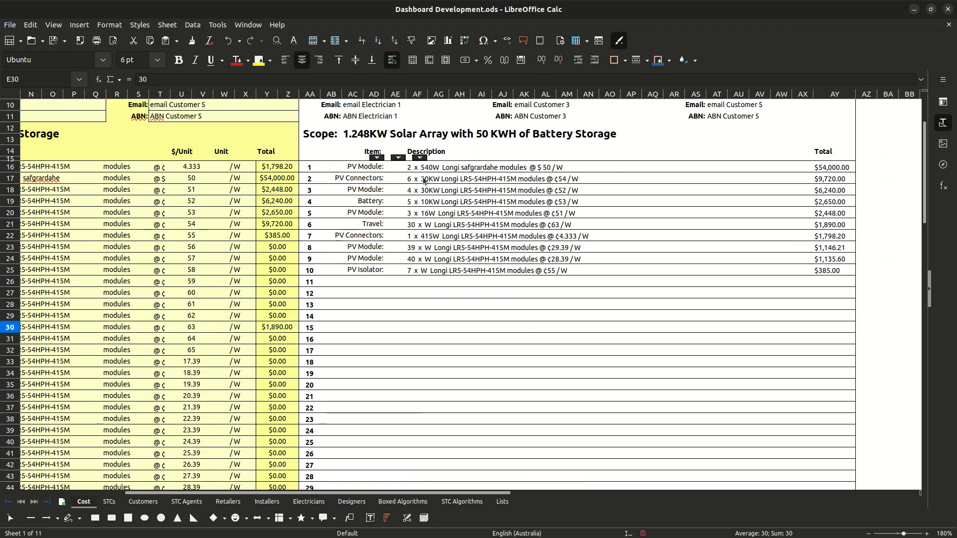
double_click(821, 165)
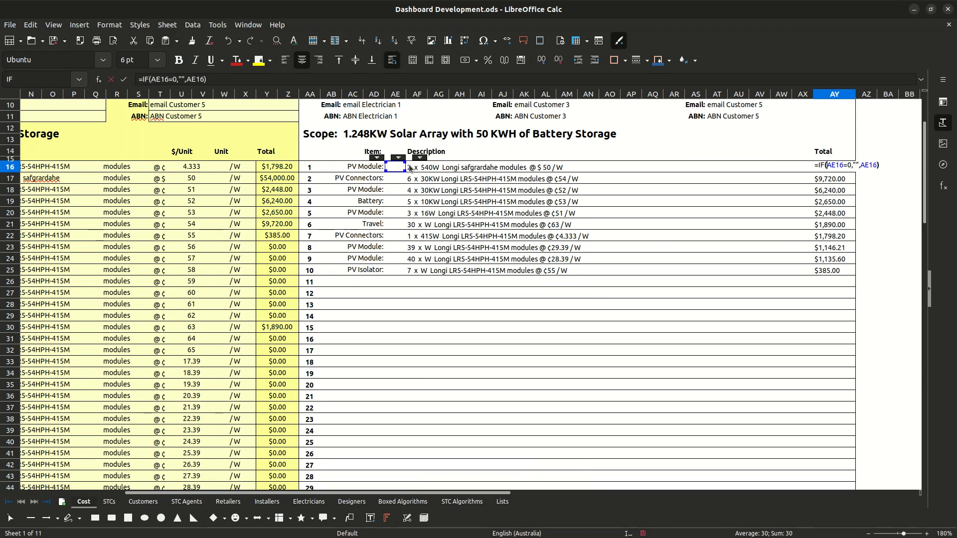
left_click(107, 81)
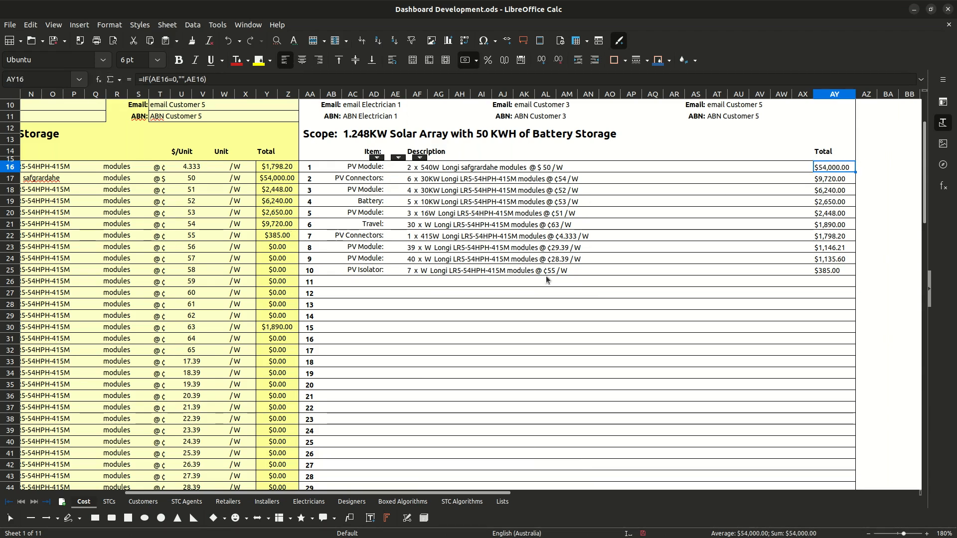
double_click(395, 168)
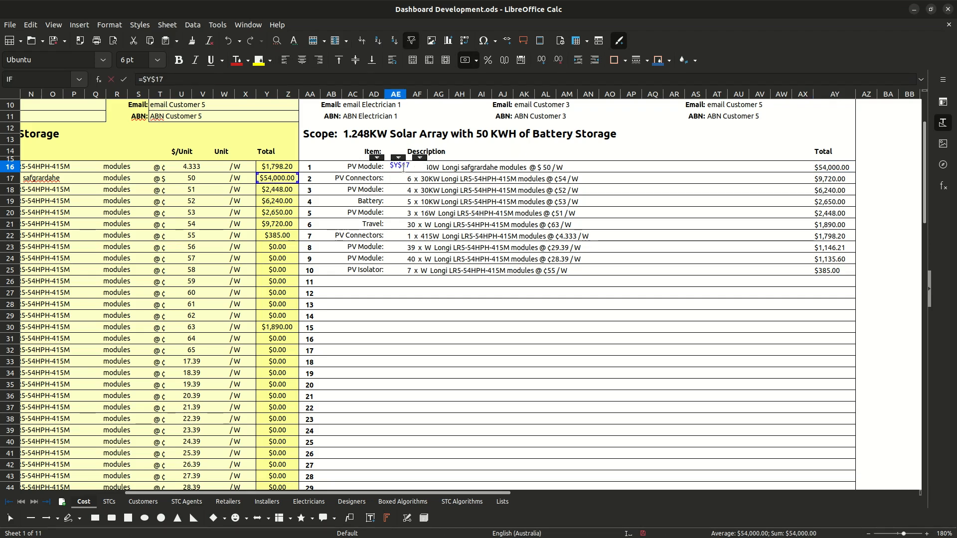
key("Escape")
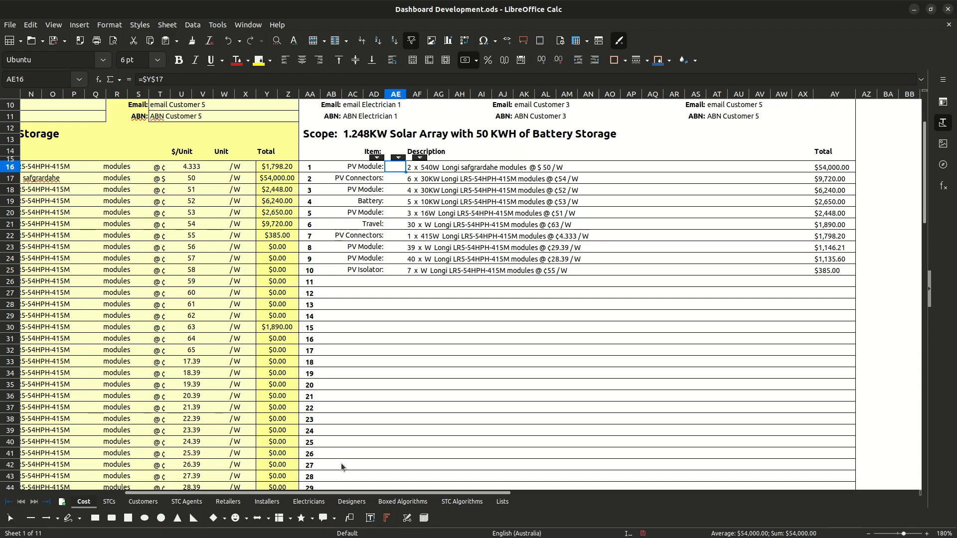
left_click_drag(346, 493, 138, 494)
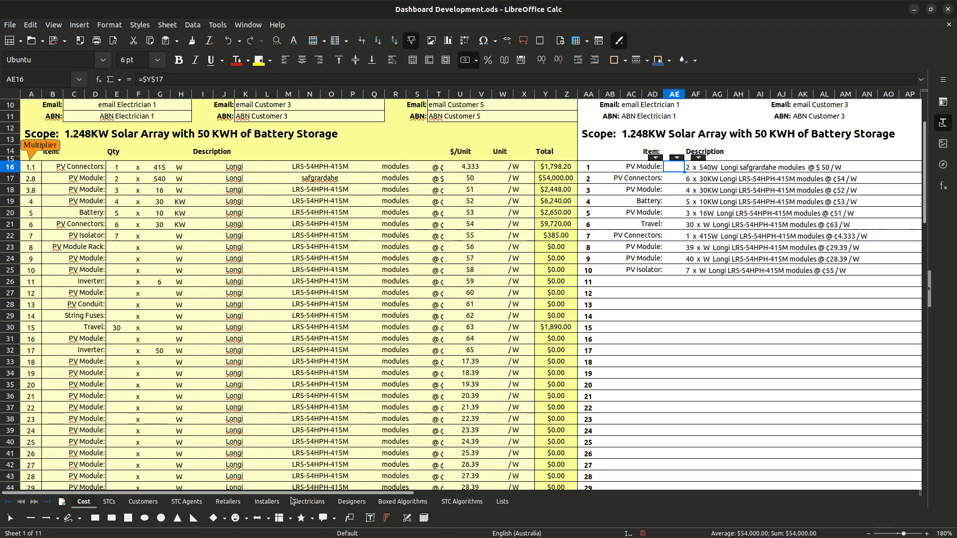
left_click_drag(299, 494, 465, 491)
scroll(556, 147, "up", 3)
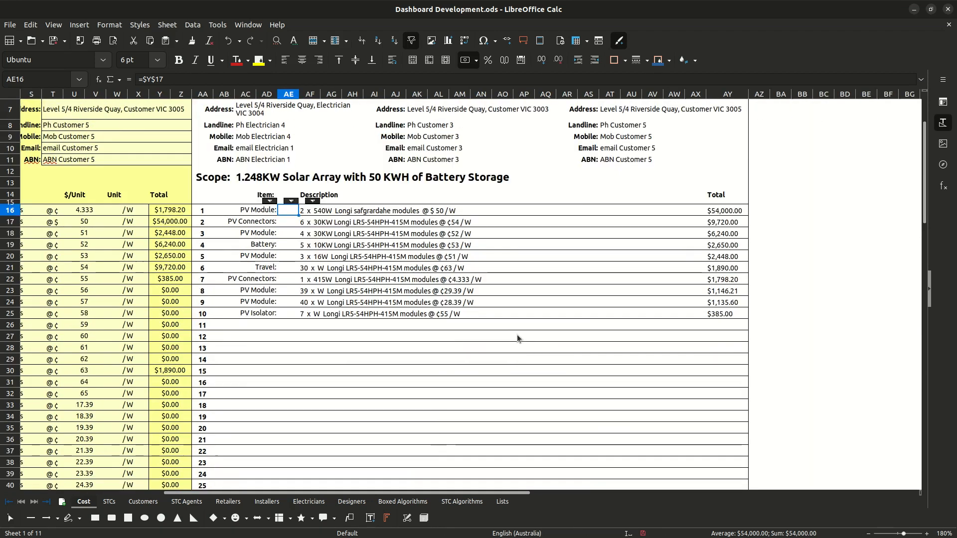